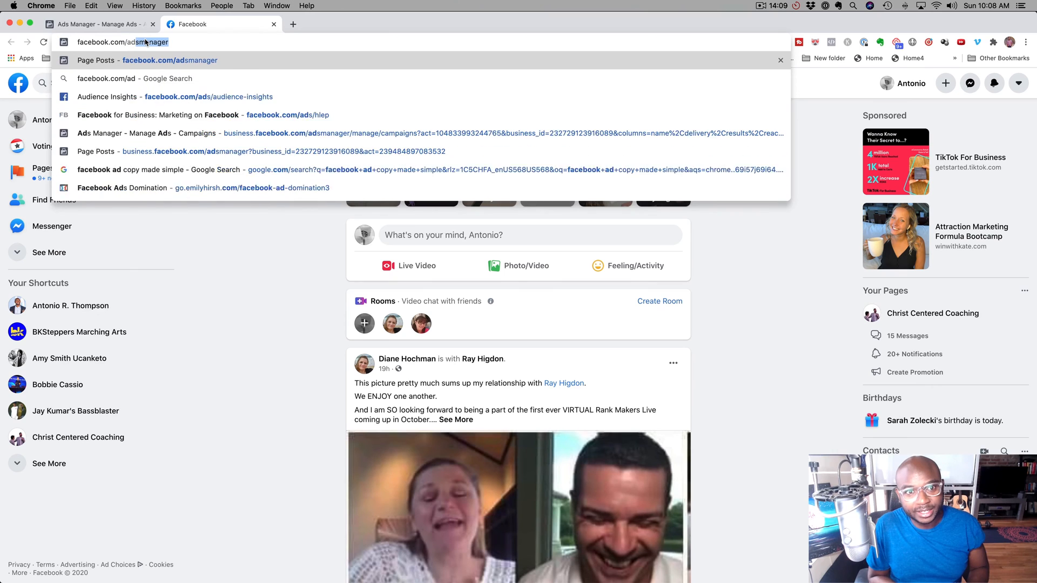
Step: Go to facebook.com/adsmanager and open Ads Manager from the business tools
key(Return)
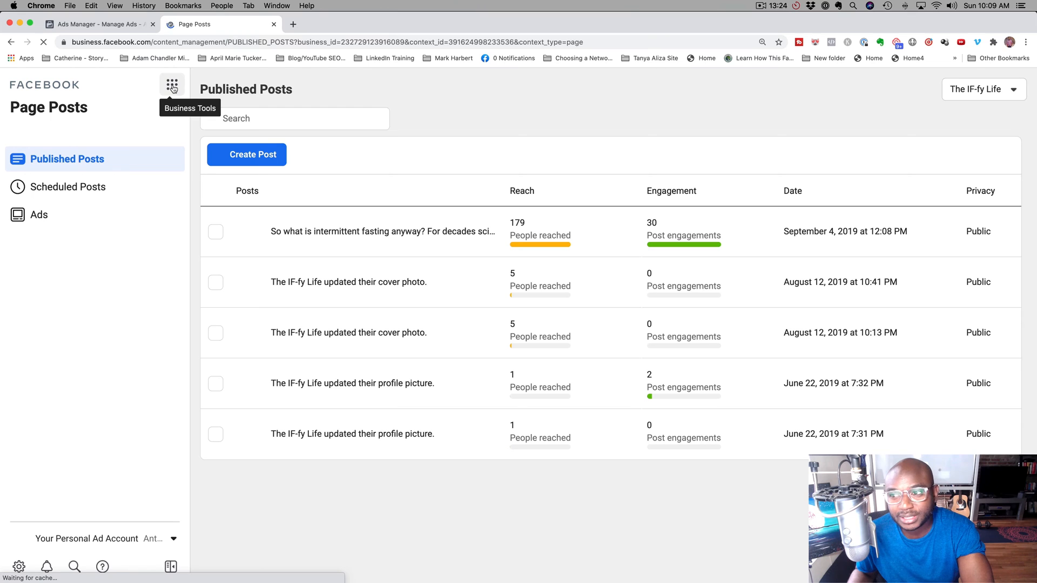
click(172, 86)
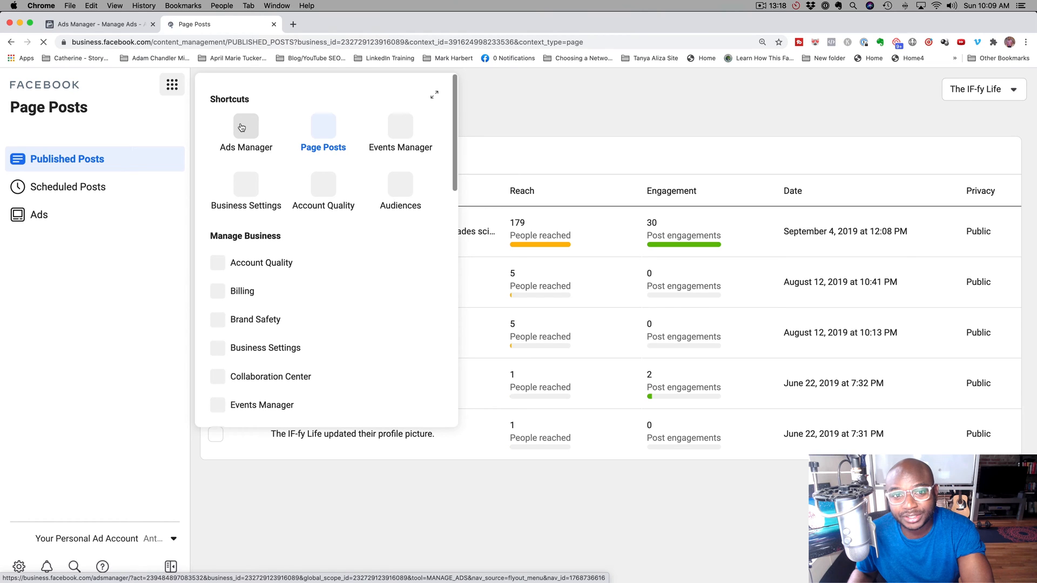
click(242, 127)
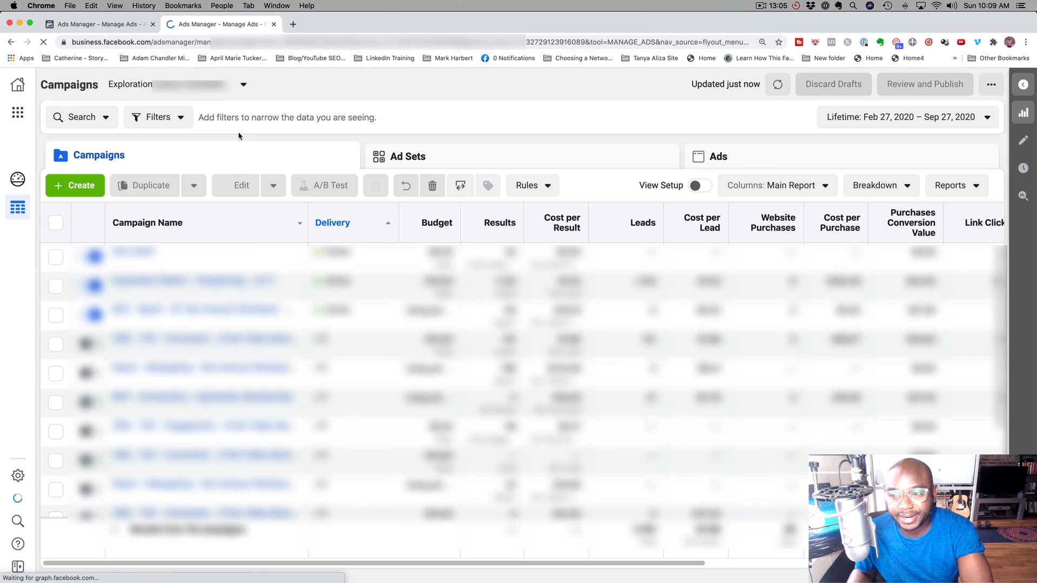
Step: Switch the ad account to Miles Davis Demo Account
click(233, 90)
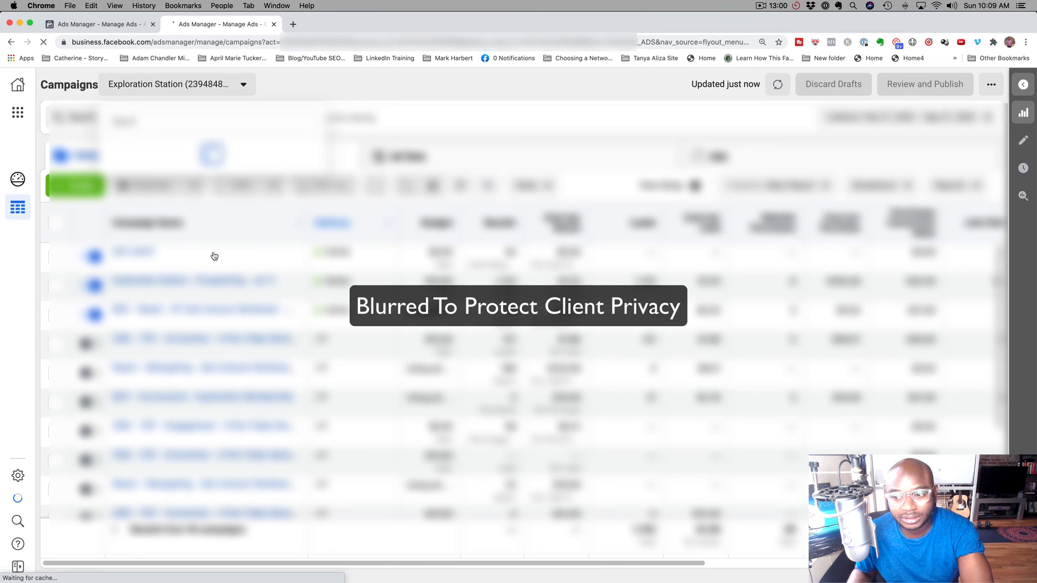
scroll(214, 256, down, 5)
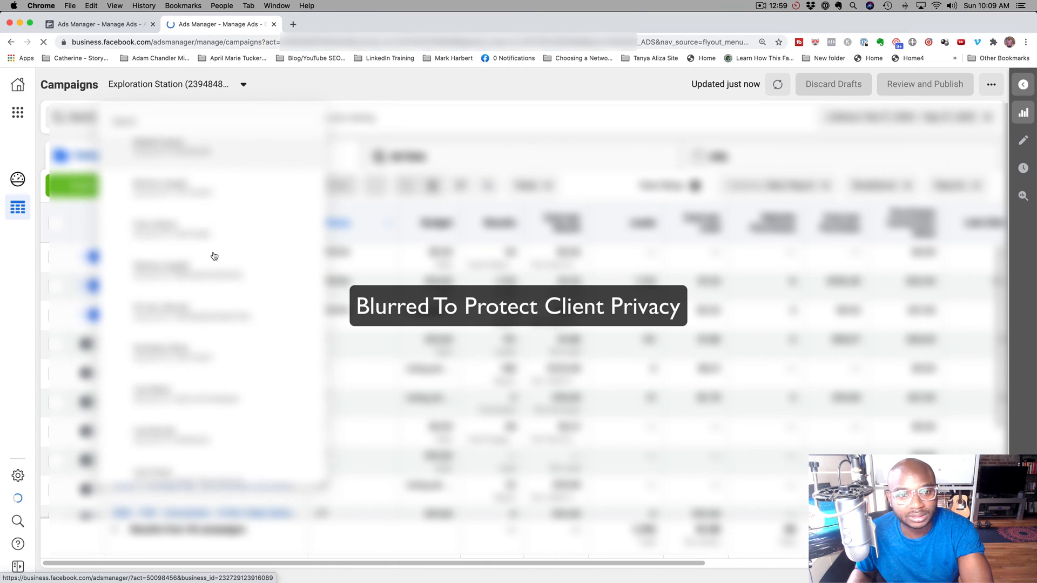
scroll(214, 256, down, 4)
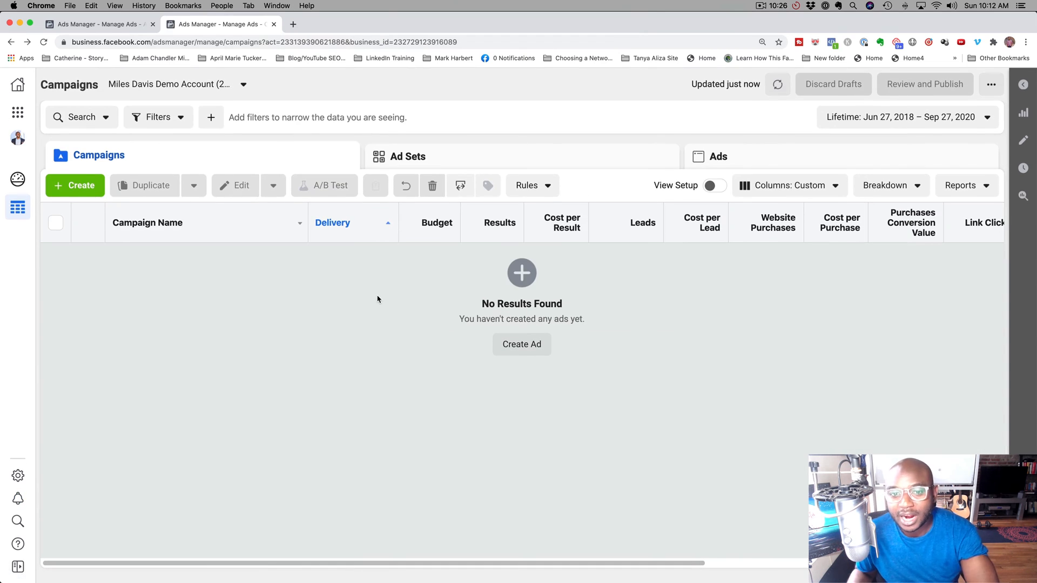
Step: Start creating a new campaign, starting over instead of continuing the saved Conversions draft
click(76, 189)
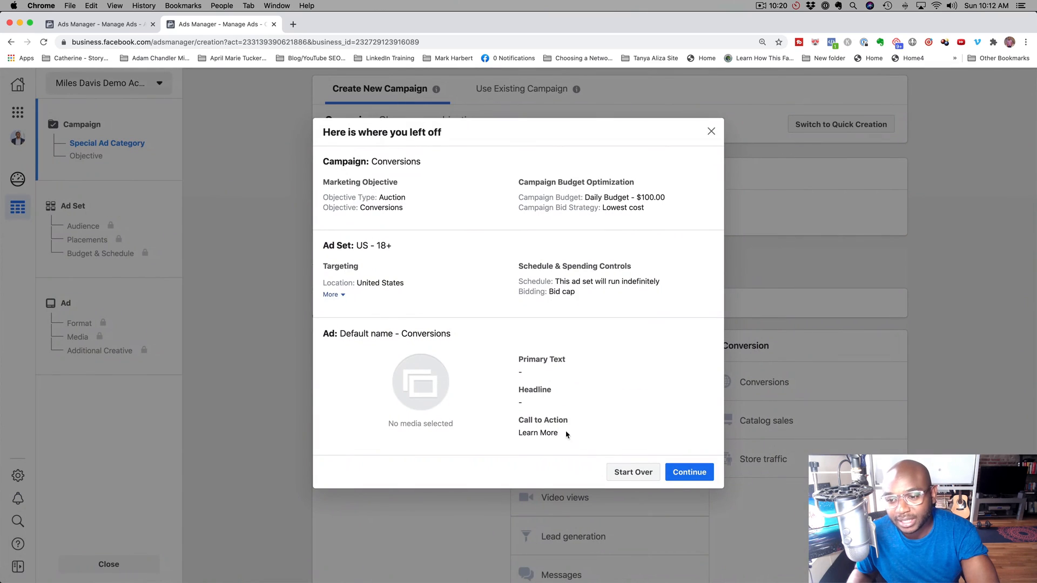
click(634, 473)
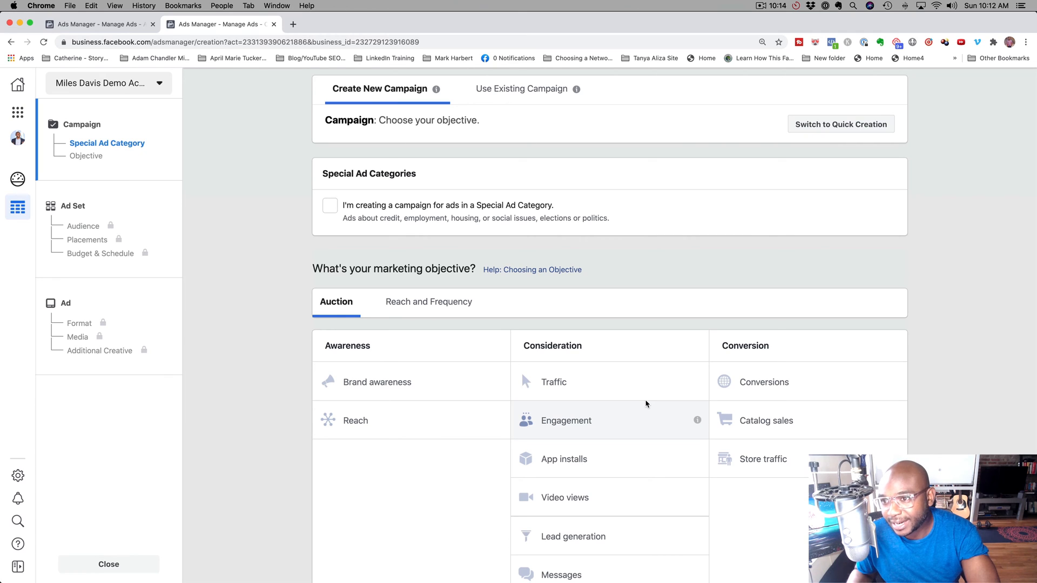
scroll(646, 404, down, 1)
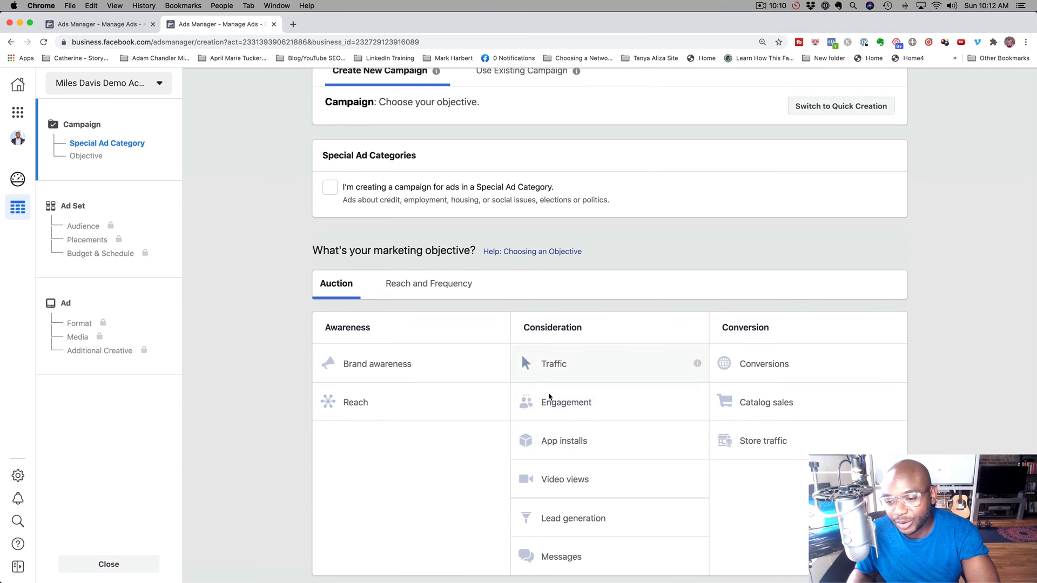
scroll(626, 428, up, 1)
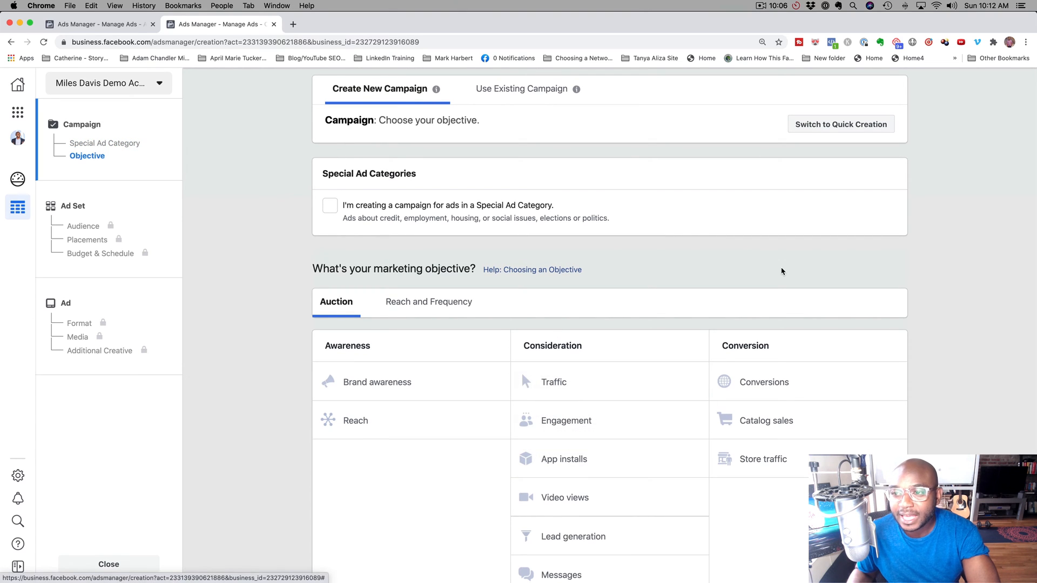
Step: Switch the campaign setup to Quick Creation, return to Guided Creation and start over from the saved draft
click(840, 124)
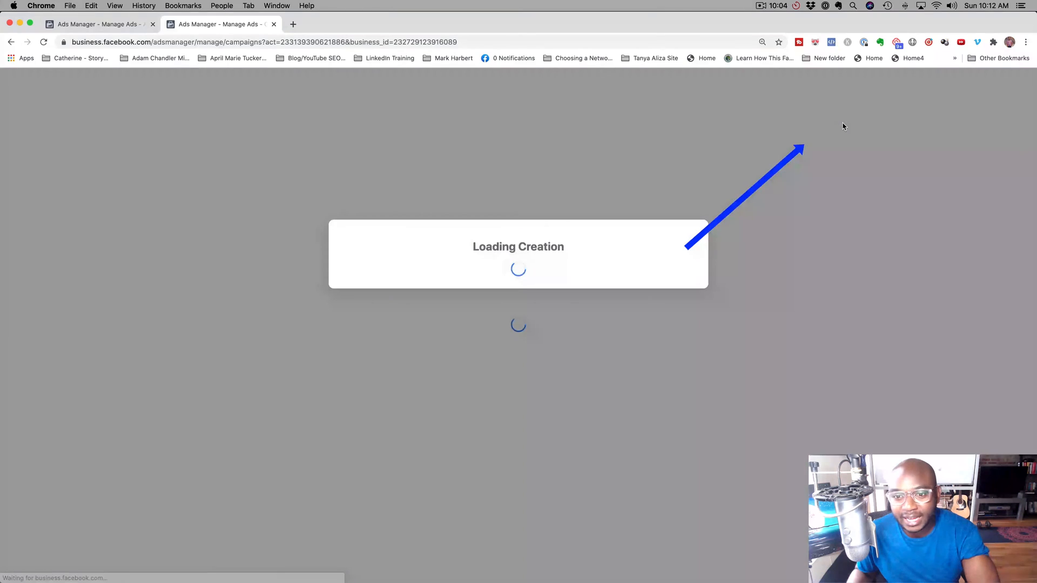
scroll(717, 246, down, 3)
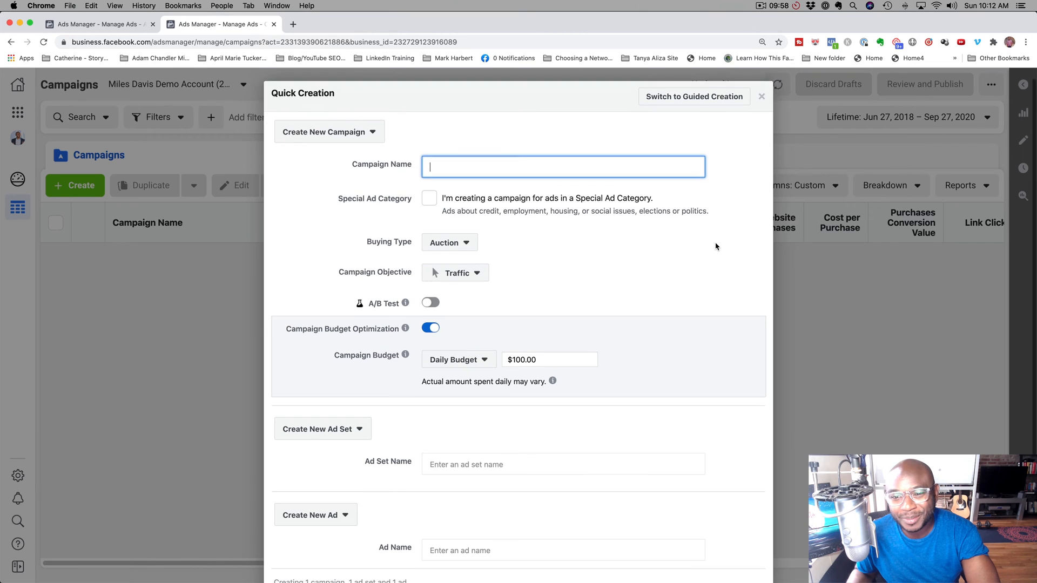
scroll(716, 246, down, 3)
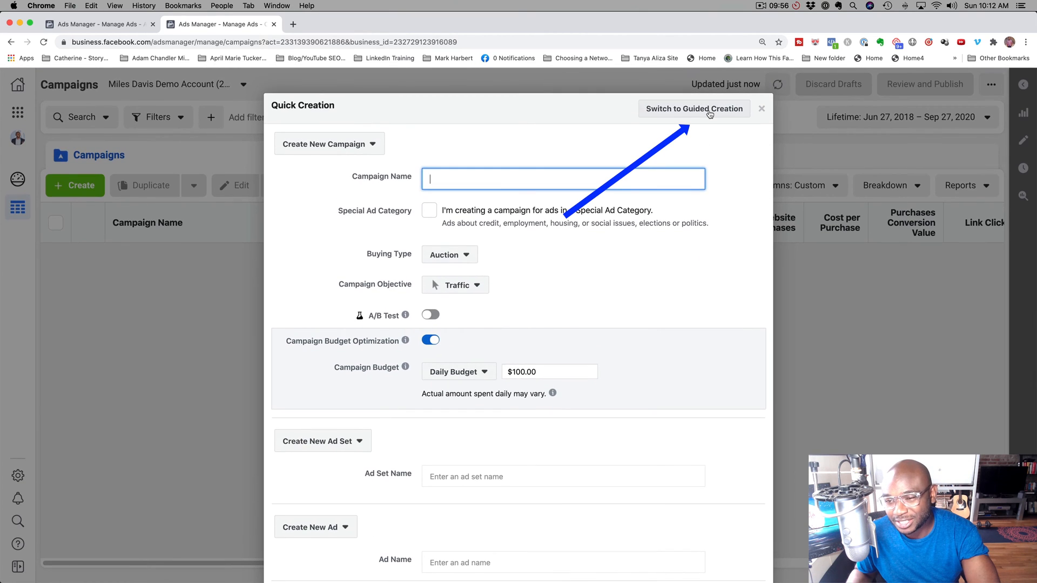
click(710, 109)
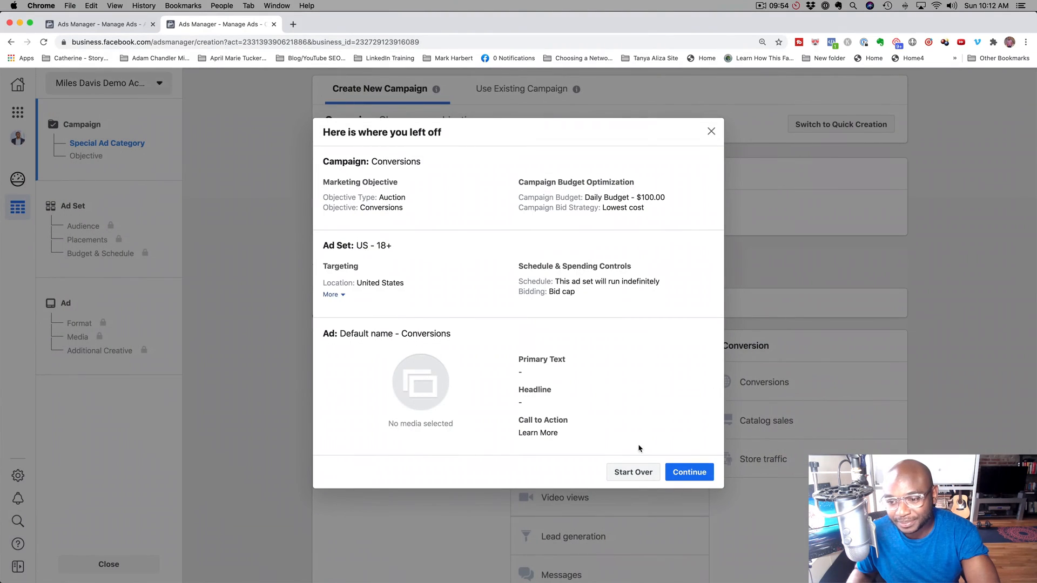
click(635, 470)
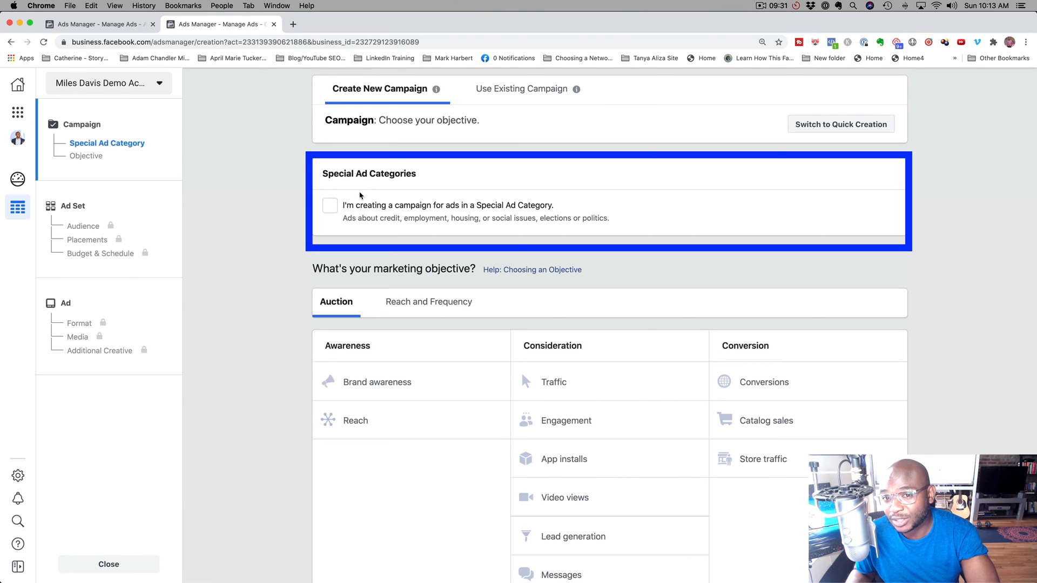
Step: Declare the campaign as a Special Ad Category campaign in the Housing category
click(330, 207)
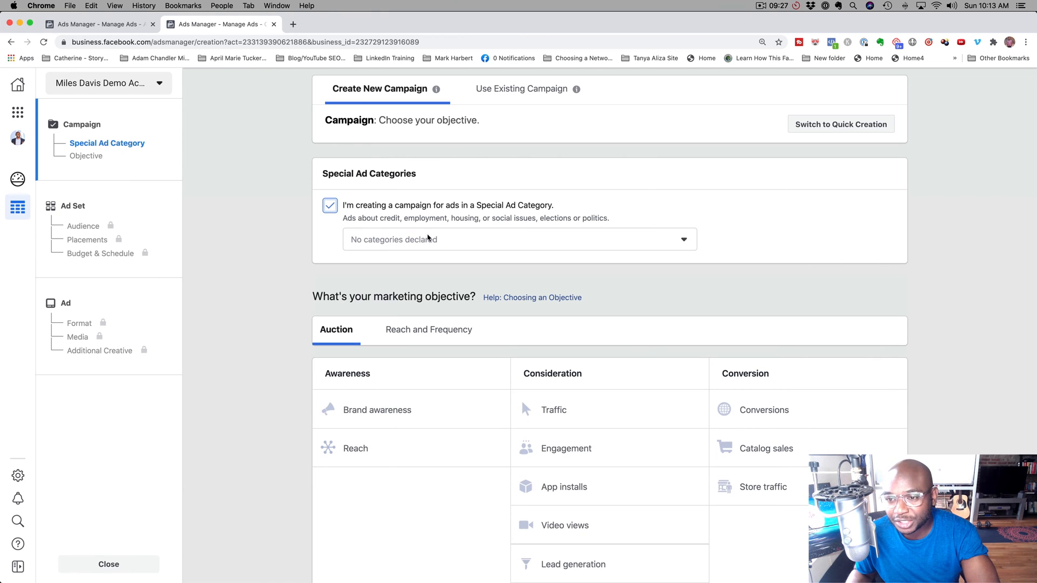
click(689, 232)
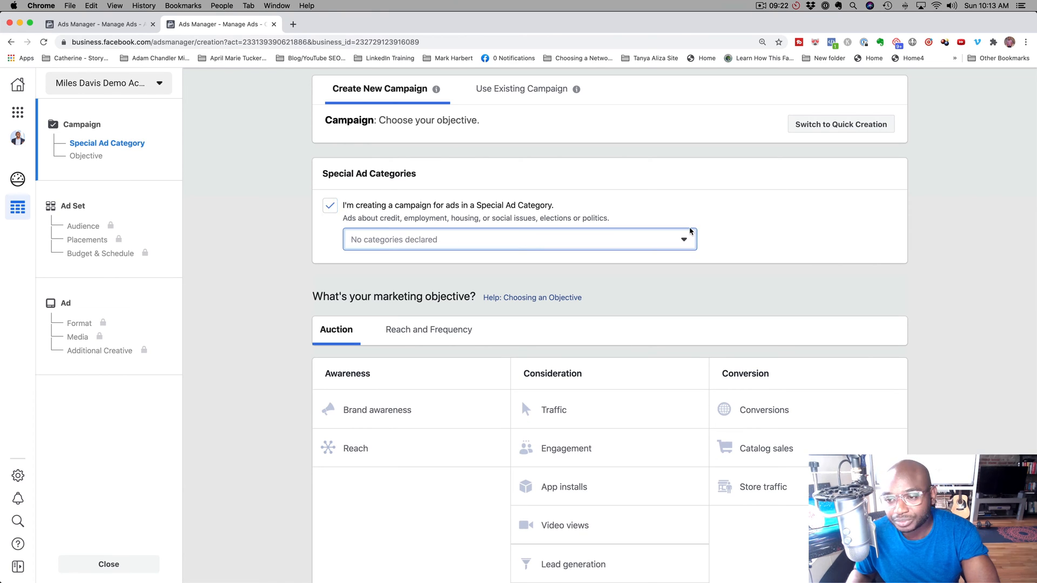
click(682, 240)
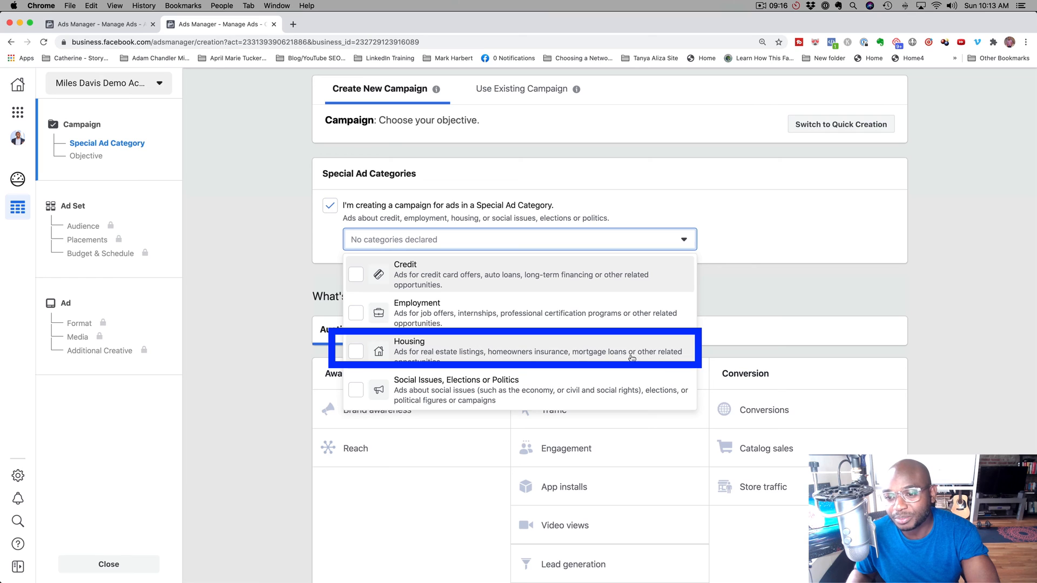
click(356, 352)
click(799, 323)
Step: Choose Lead generation as the campaign's marketing objective under Consideration
scroll(675, 339, down, 1)
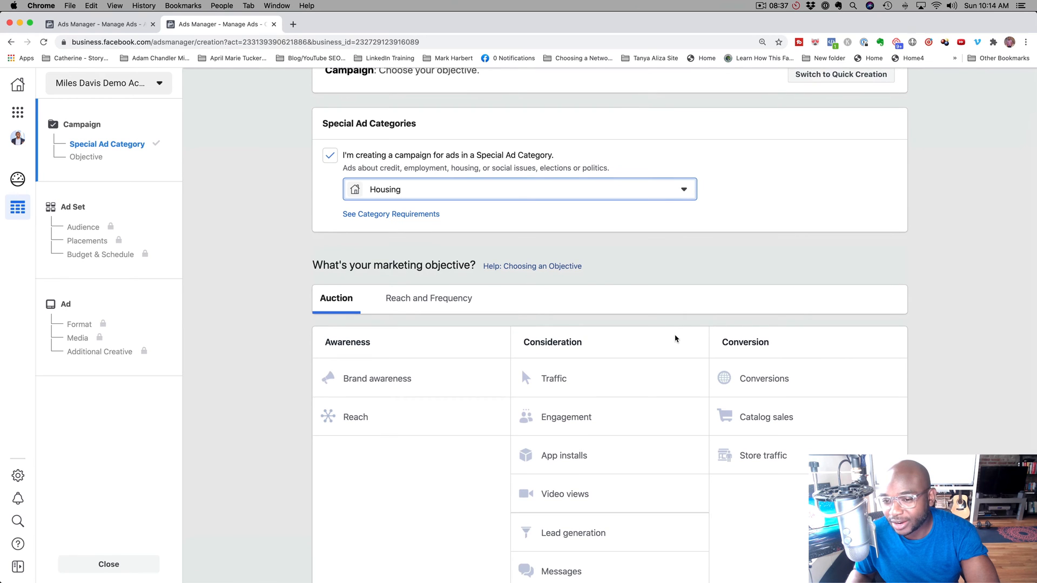
scroll(617, 336, down, 1)
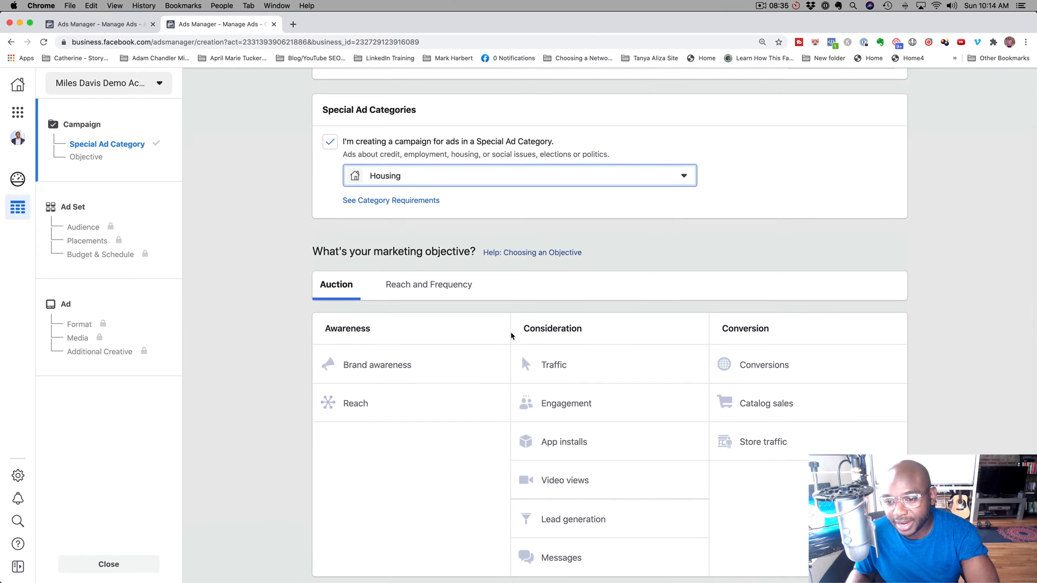
scroll(513, 336, up, 1)
scroll(517, 337, down, 1)
scroll(517, 338, up, 1)
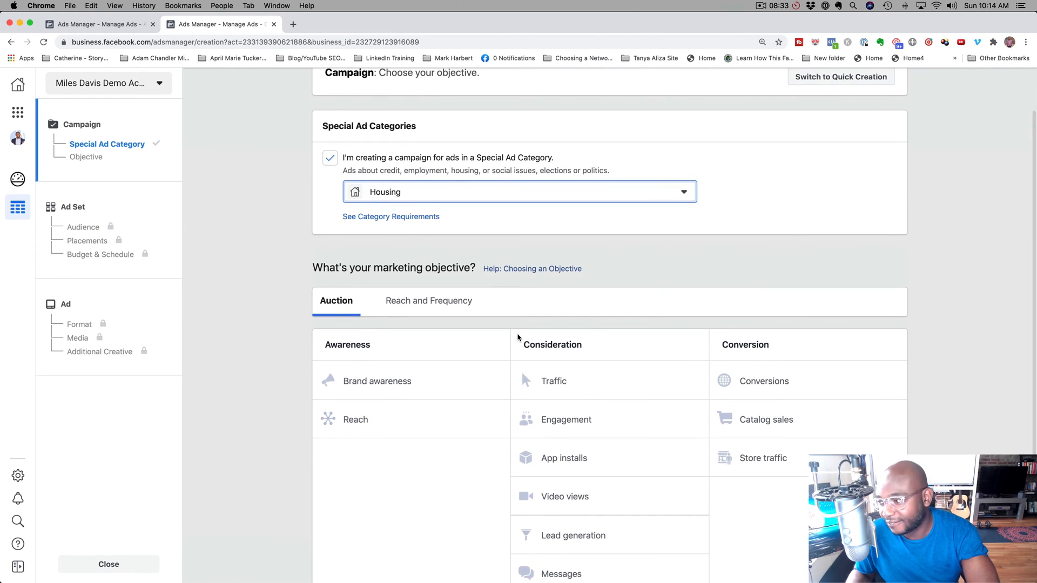
scroll(518, 338, down, 1)
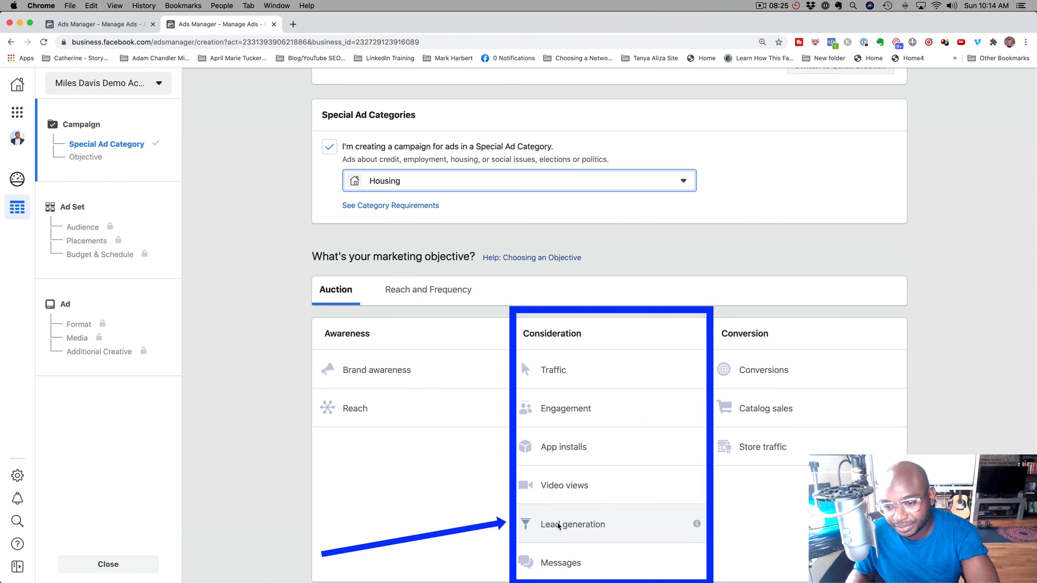
click(558, 524)
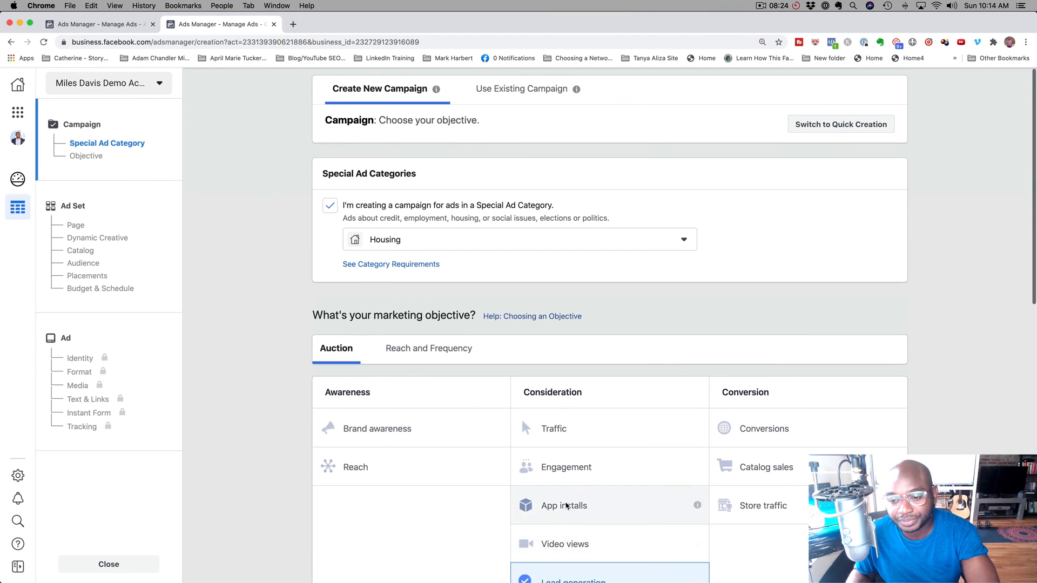
Step: Name the campaign "Lead generation - Real Estate"
scroll(566, 506, down, 10)
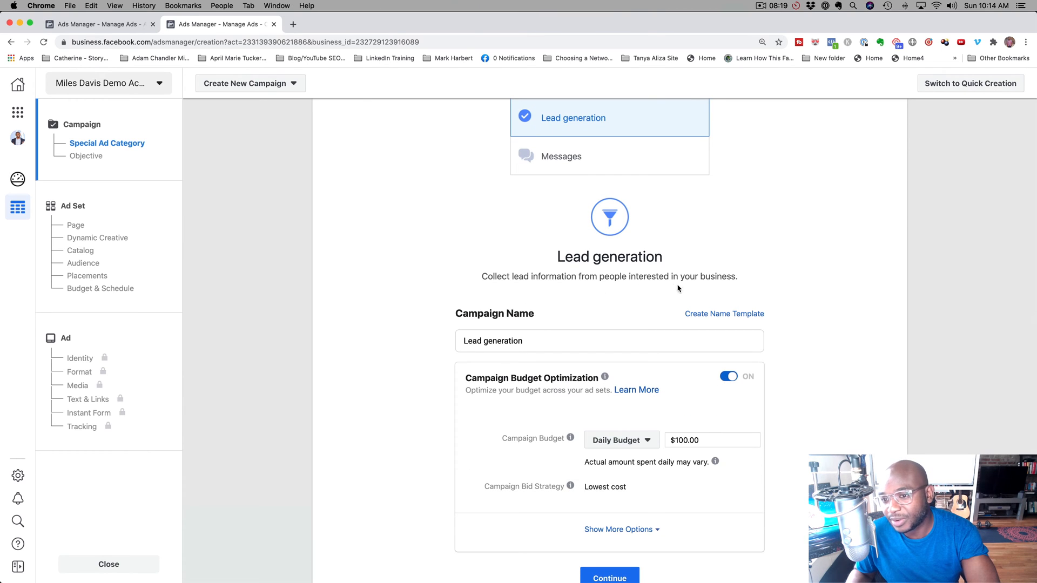
click(531, 341)
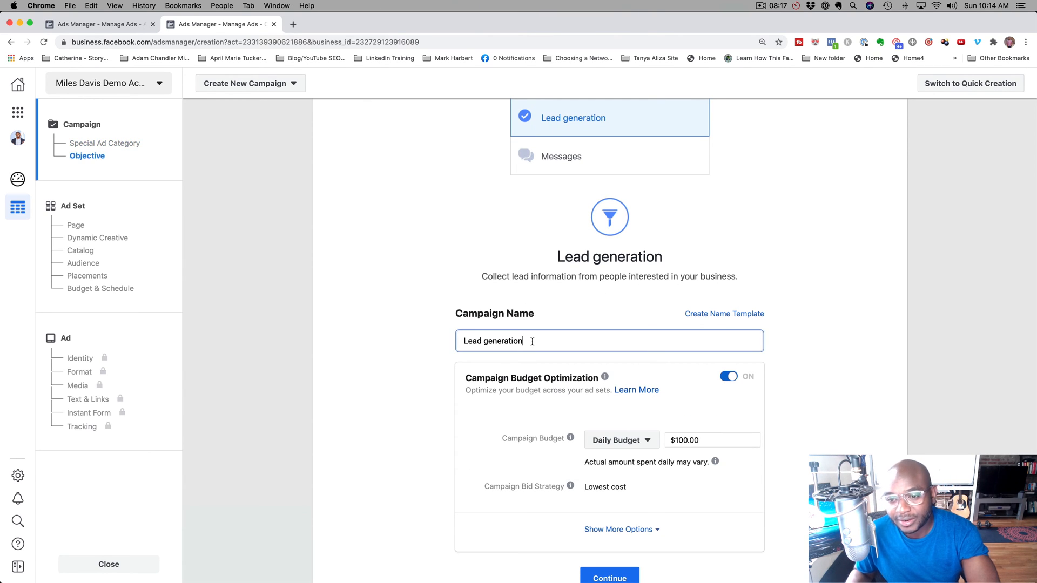
text(-)
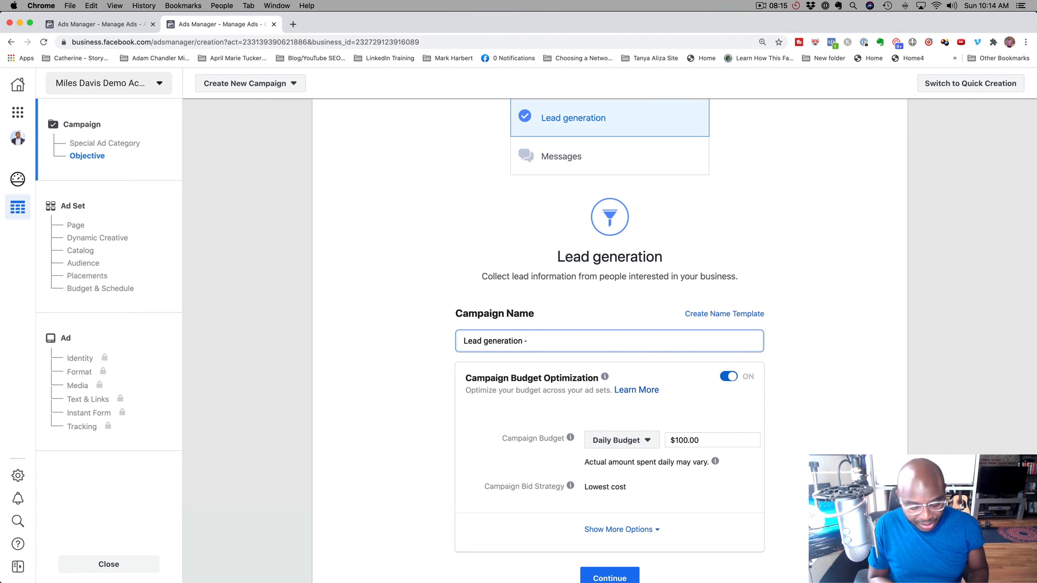
text( Real Estate)
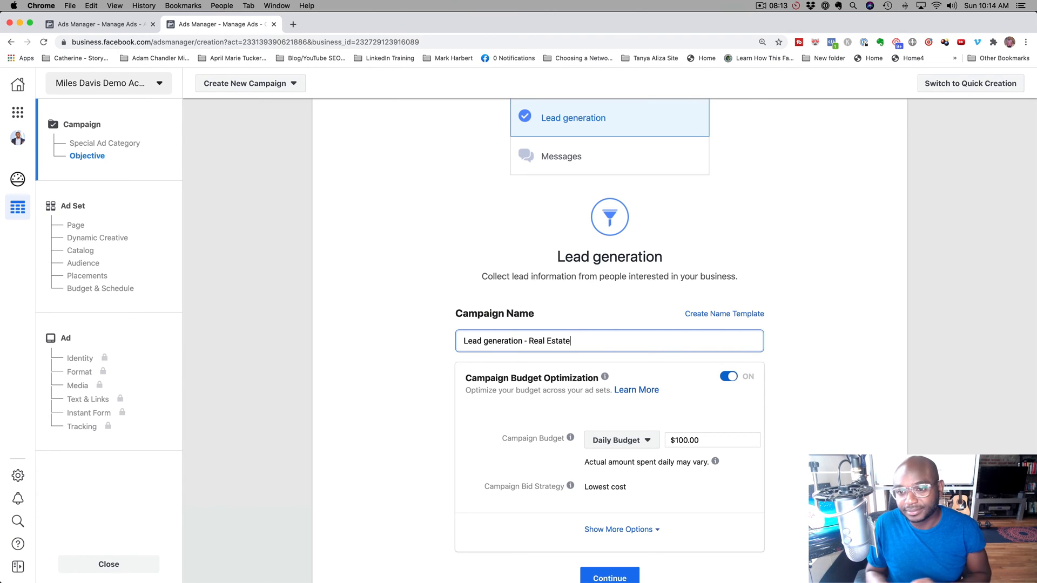
Step: Turn off Campaign Budget Optimization, leave the campaign without a spending limit, and continue to the ad set
scroll(552, 411, down, 5)
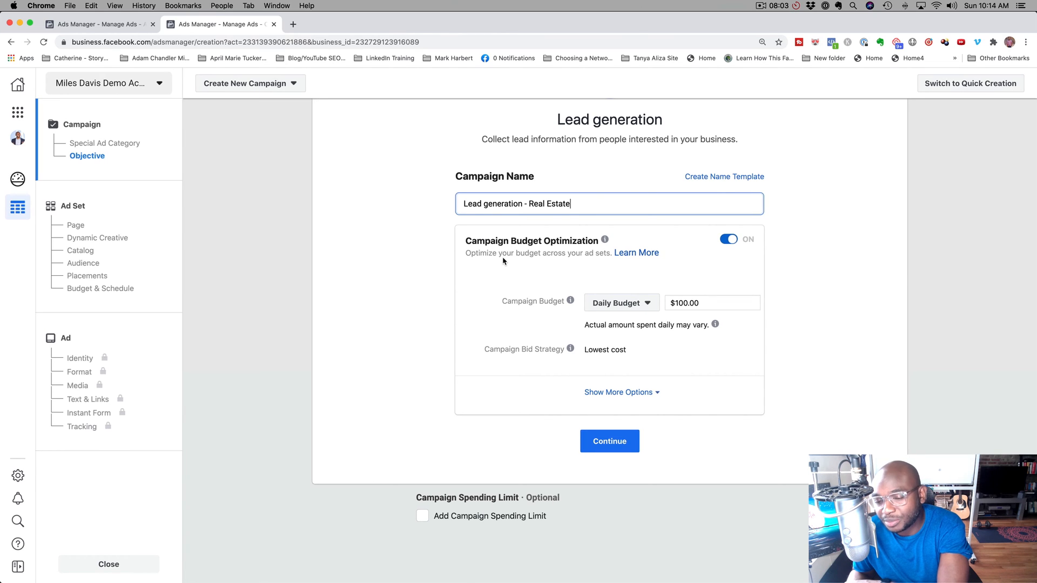
click(729, 242)
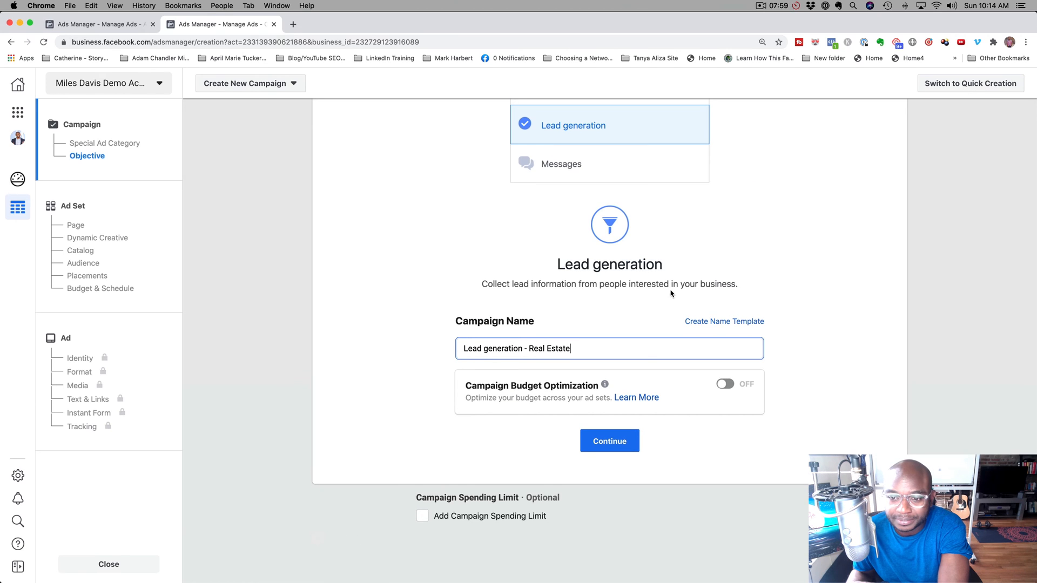
click(425, 521)
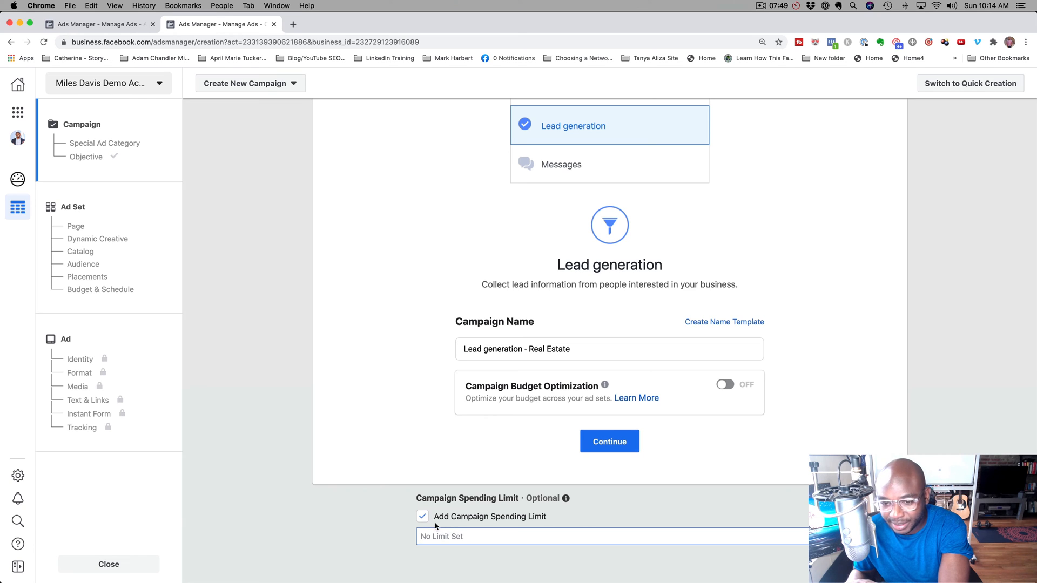
click(423, 518)
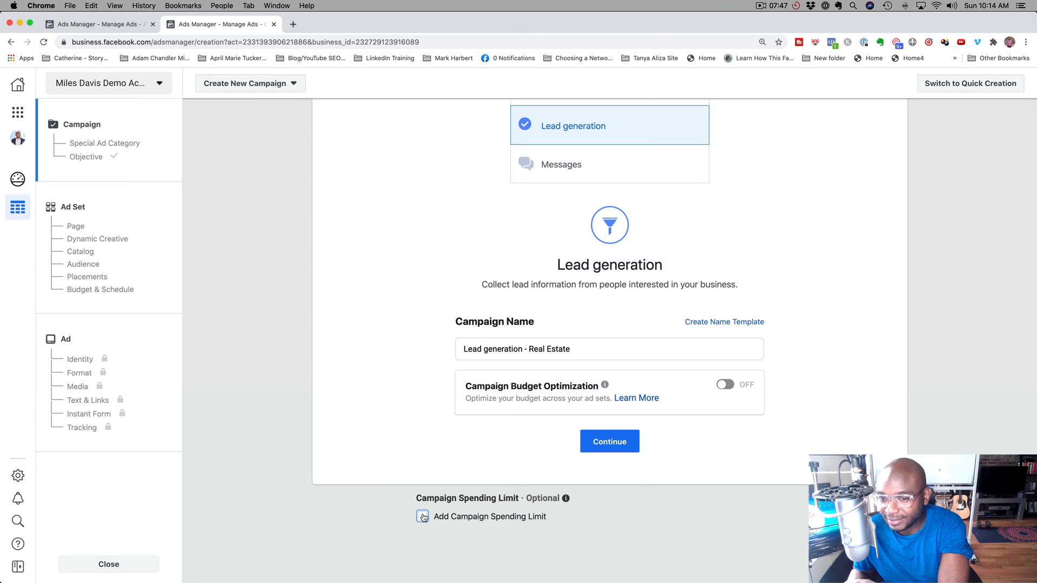
click(609, 448)
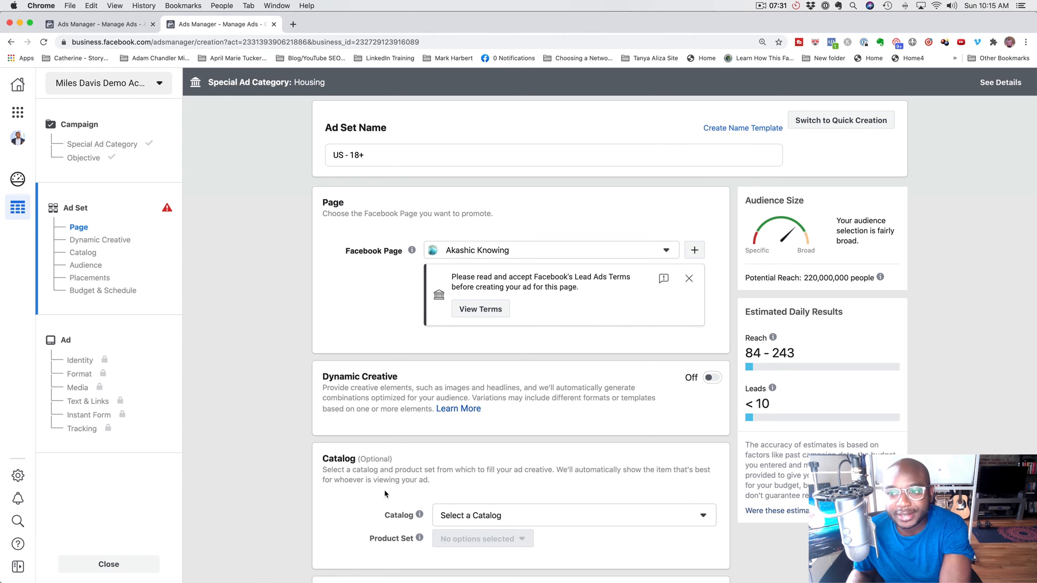
Step: Name the ad set "Austin, TX"
scroll(385, 378, down, 1)
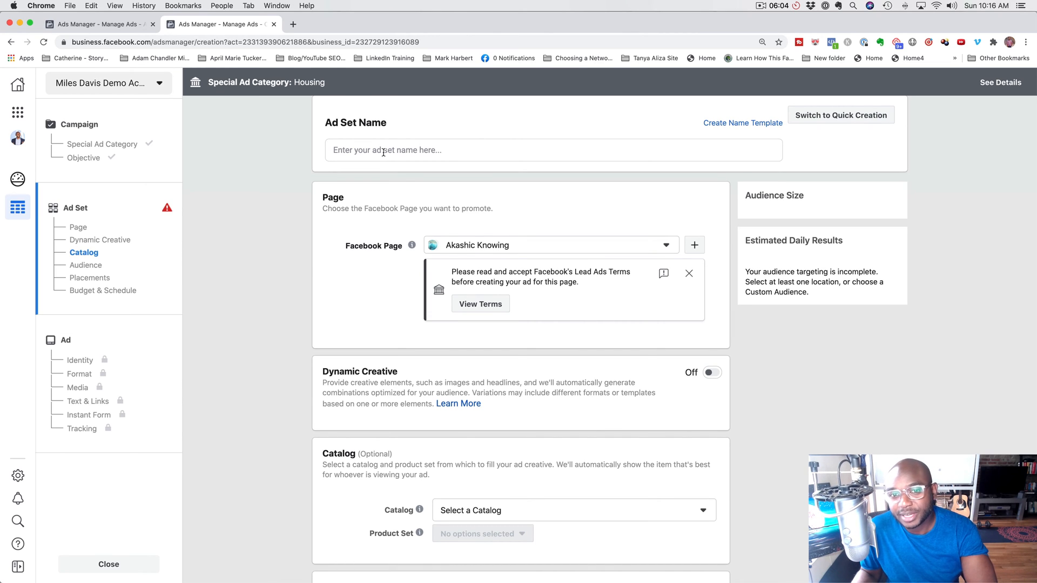
click(383, 153)
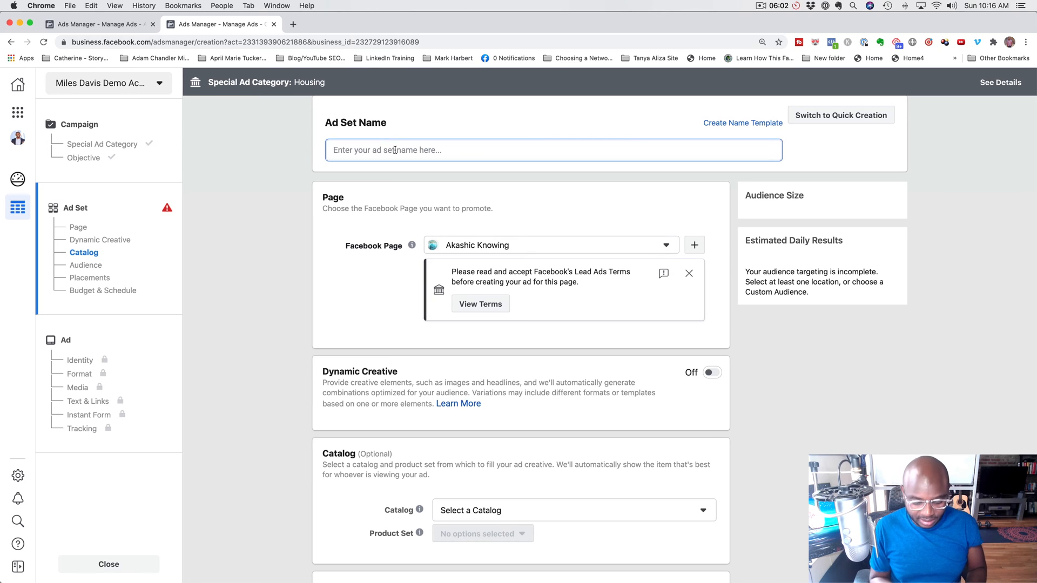
text(Asu)
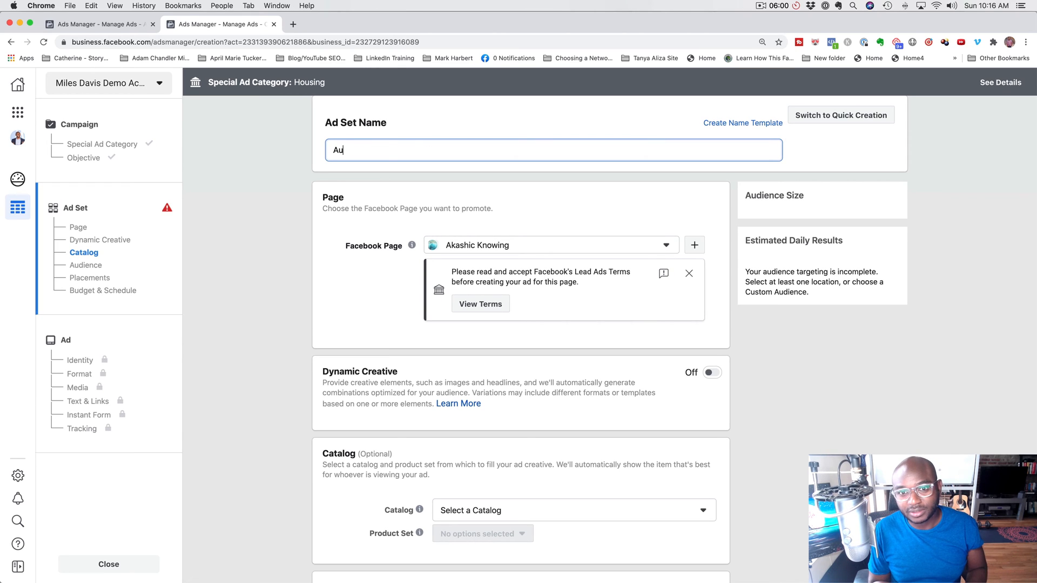
text(stin, TX)
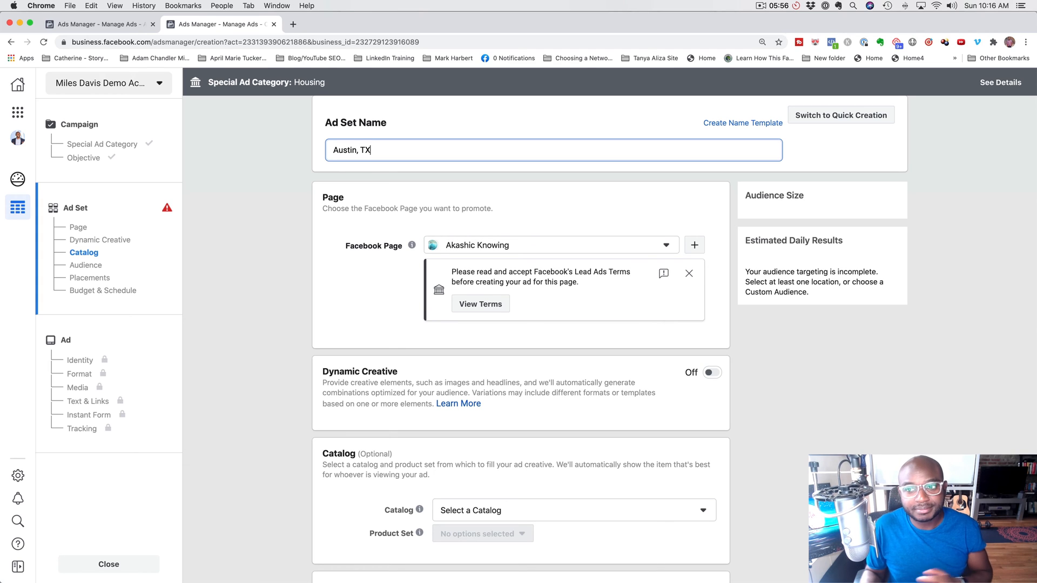
click(369, 208)
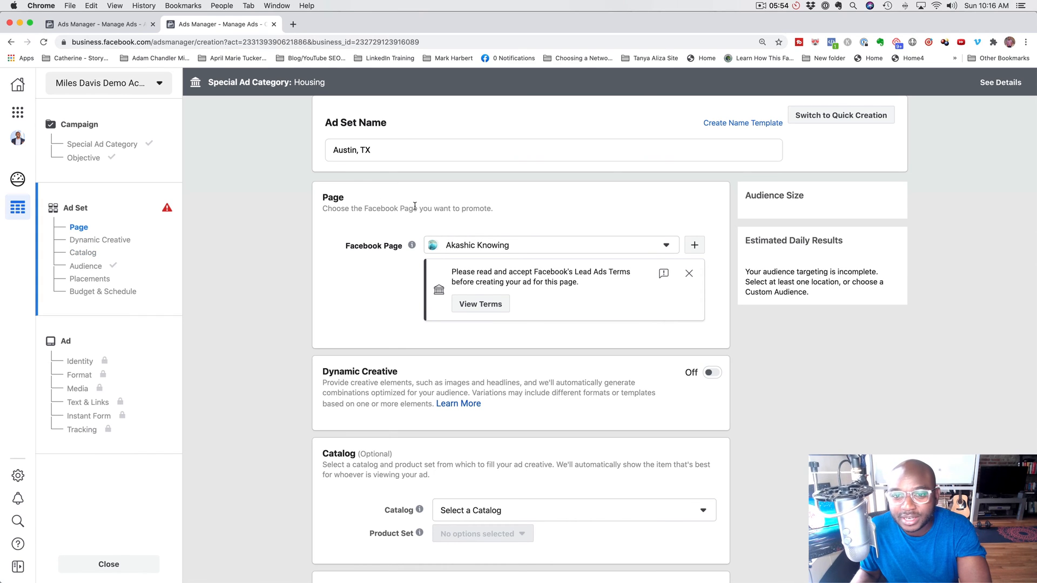
Step: Find the JBB Homes LLC page by searching for "JB" and choose it as the Facebook Page to promote
click(515, 248)
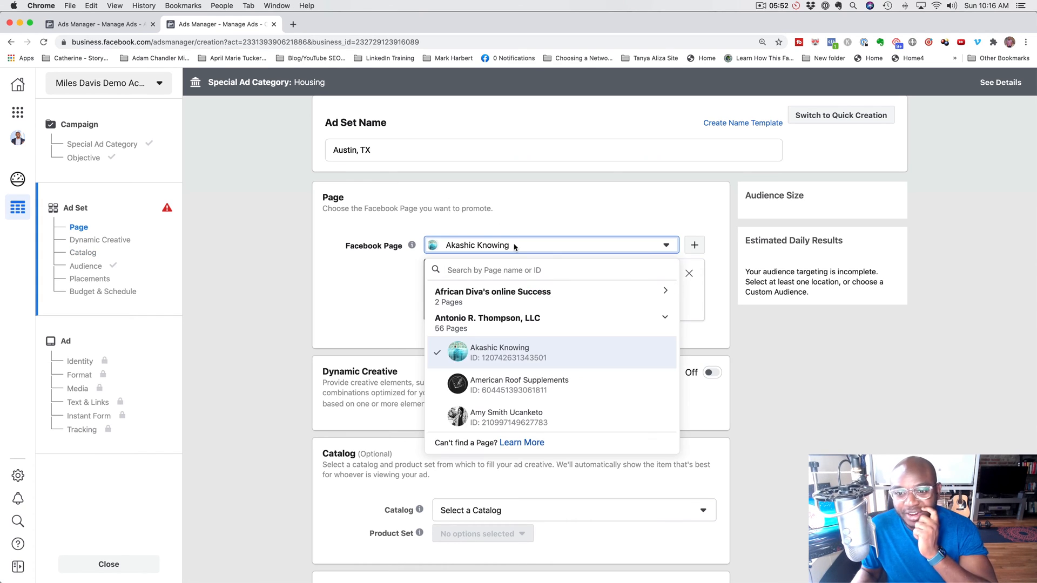
text(JB)
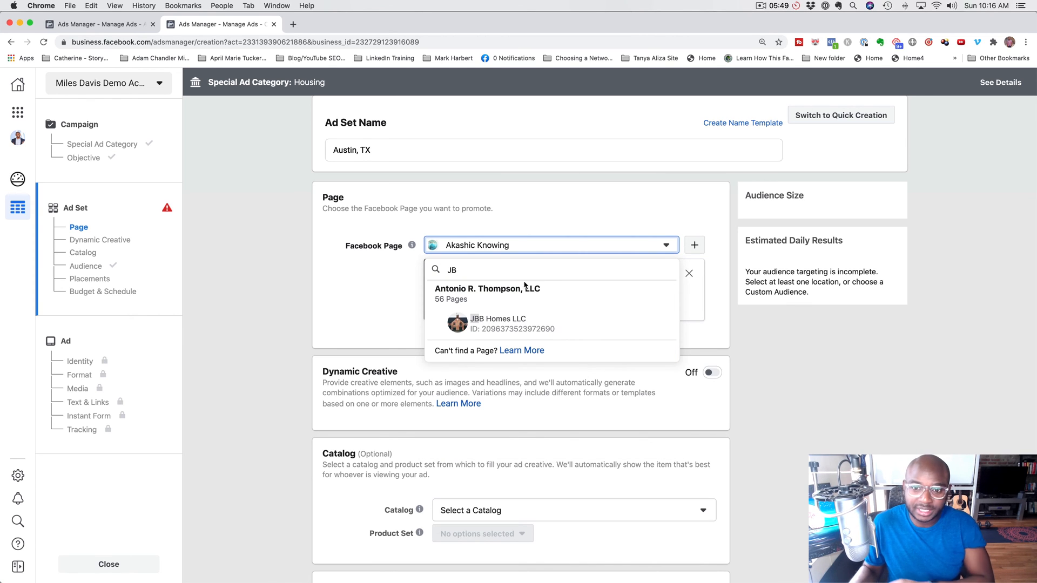
click(511, 323)
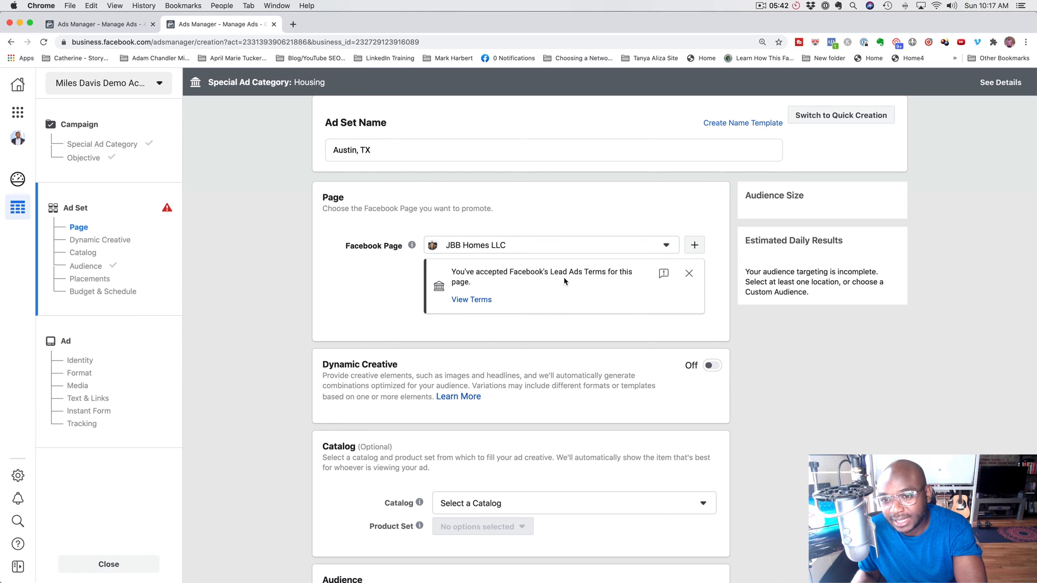
Step: View Facebook's Lead Ads Terms for the chosen page and return to the ad set setup
click(475, 302)
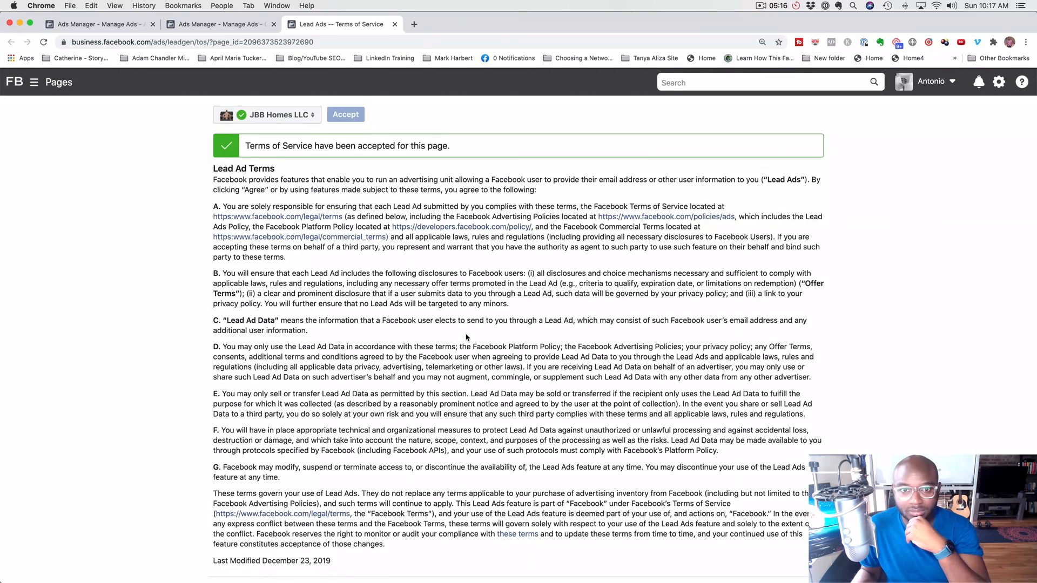
scroll(466, 338, down, 3)
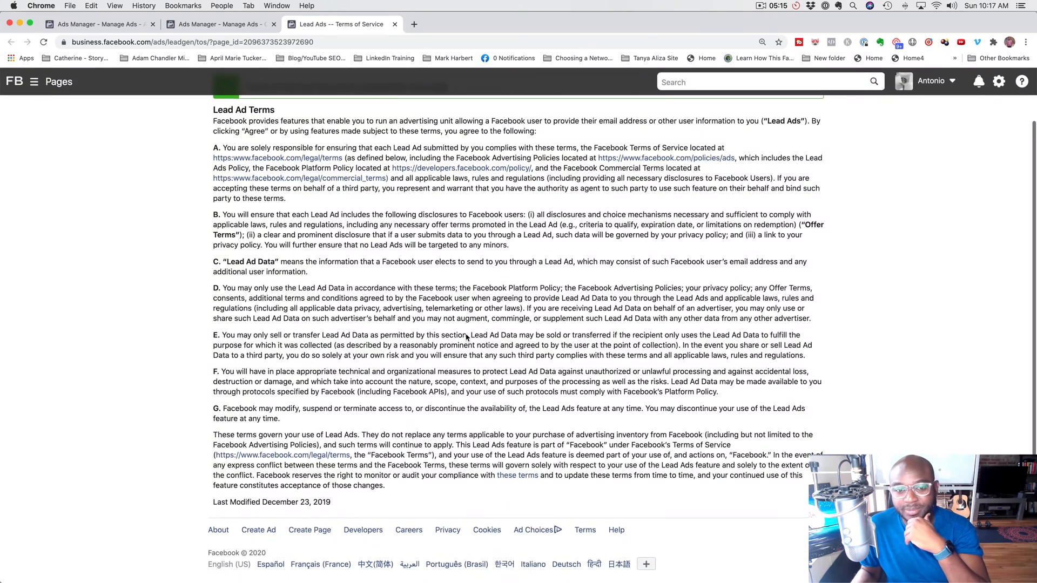
scroll(305, 143, up, 3)
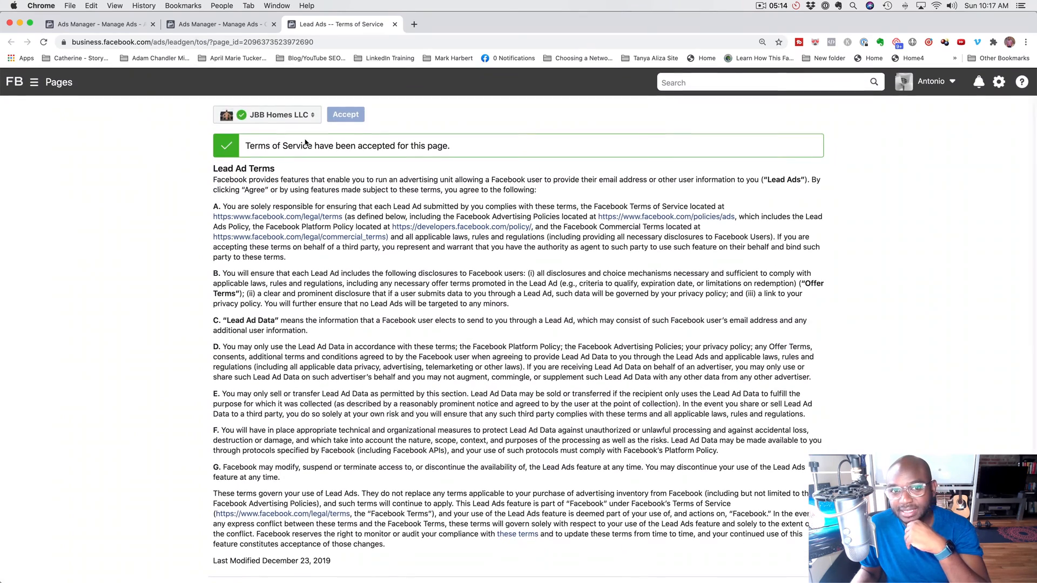
click(201, 24)
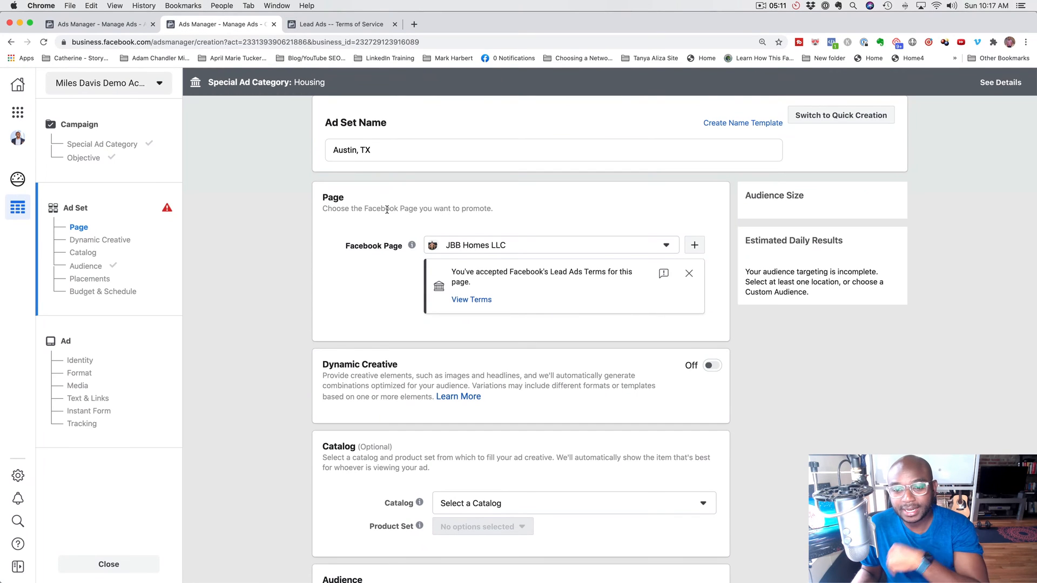
Step: Target people living in this location and add the Austin DMA in the United States as the audience location
scroll(367, 260, down, 5)
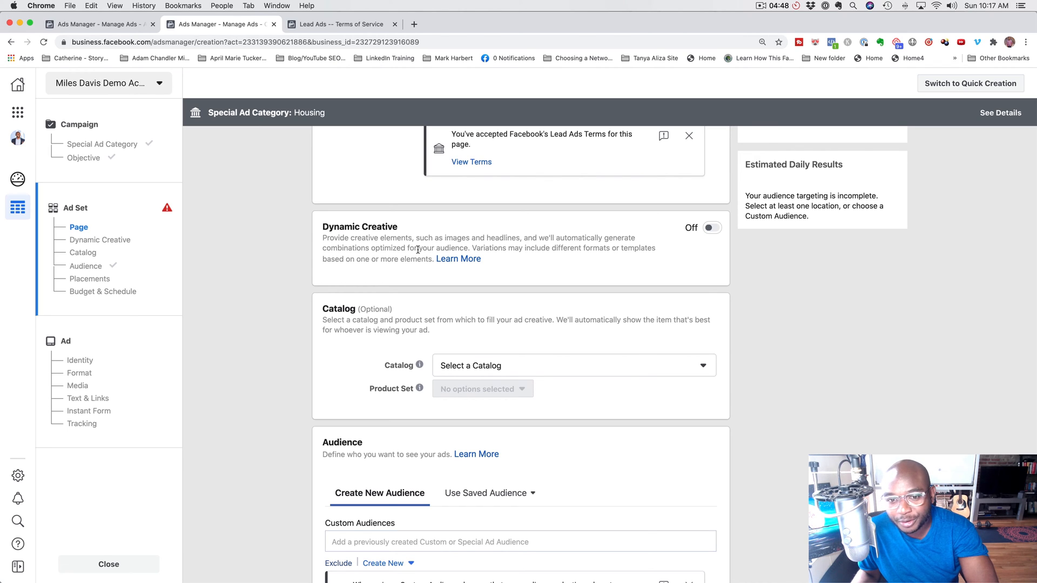
scroll(418, 249, down, 3)
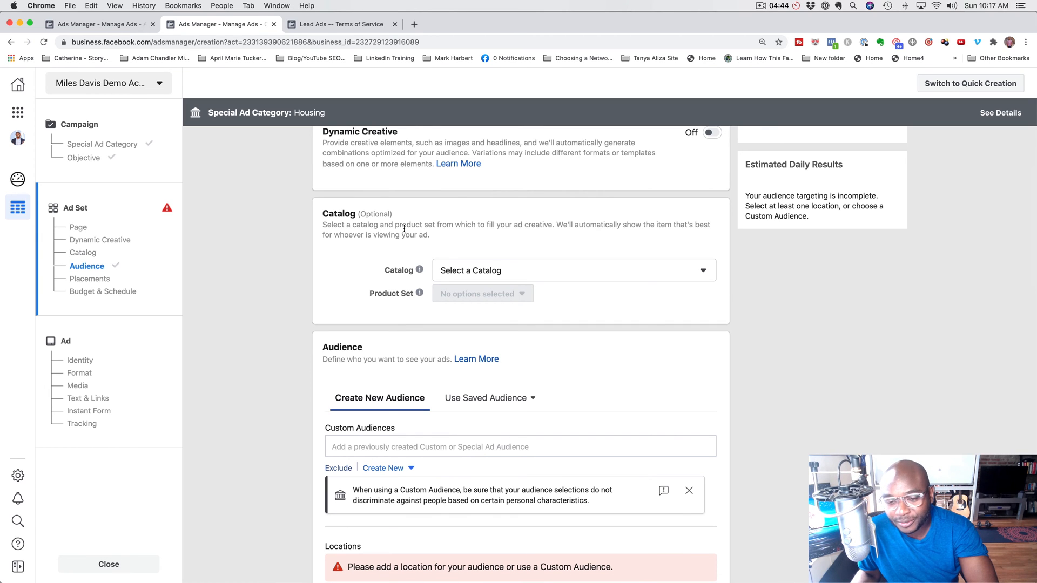
scroll(404, 226, down, 4)
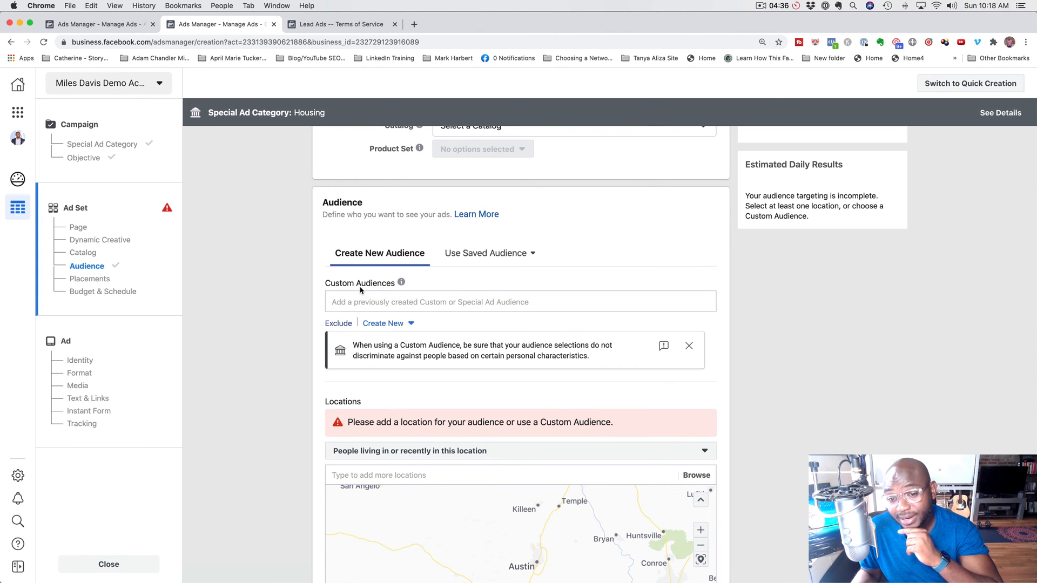
scroll(357, 289, down, 5)
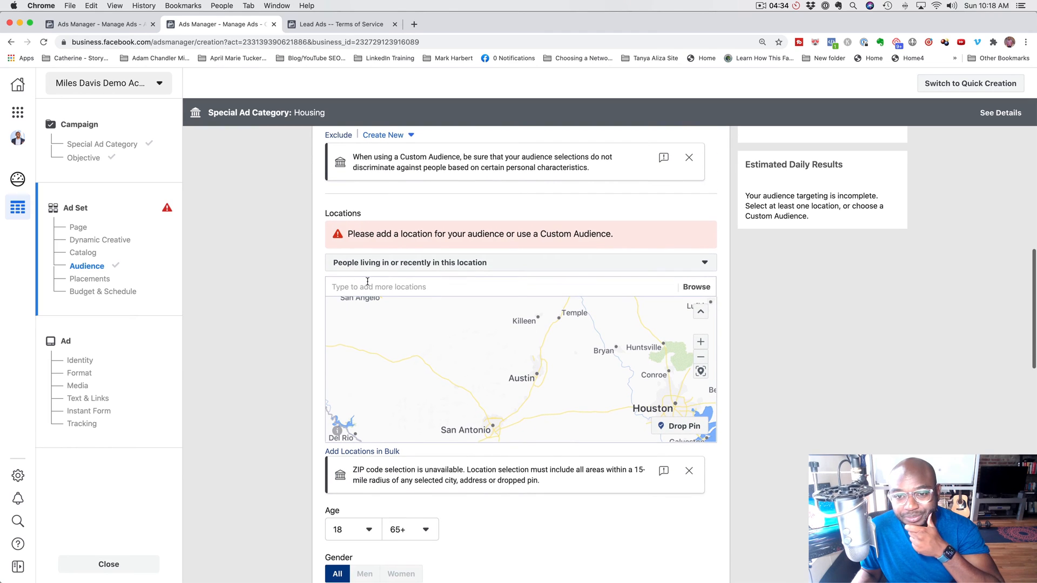
click(379, 268)
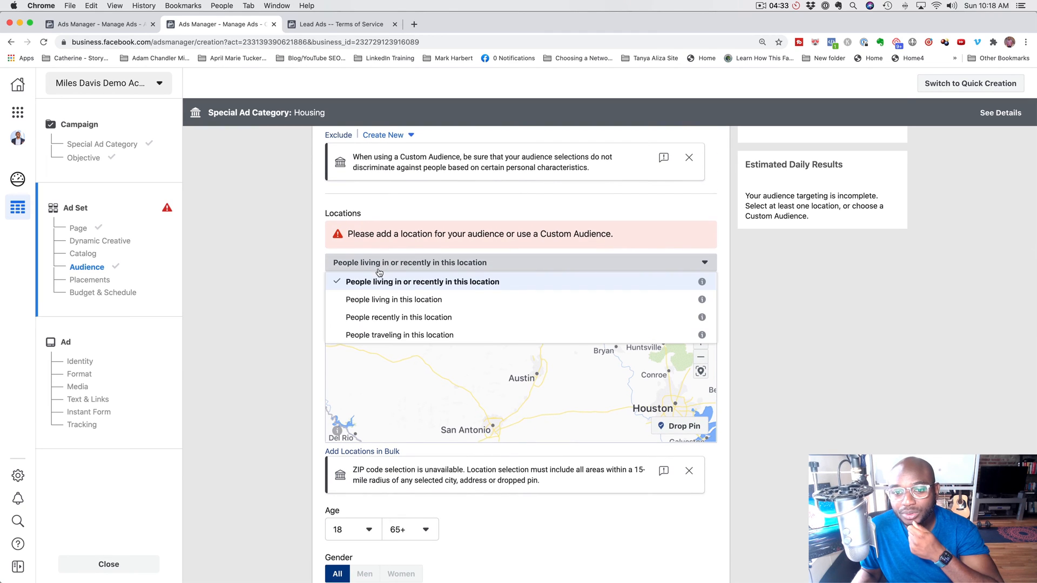
click(387, 299)
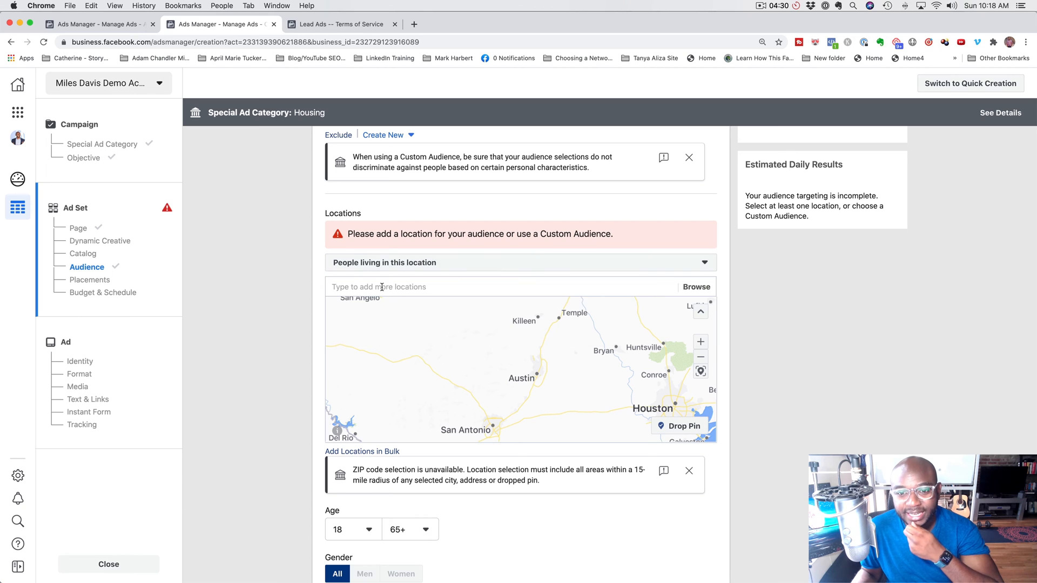
click(384, 283)
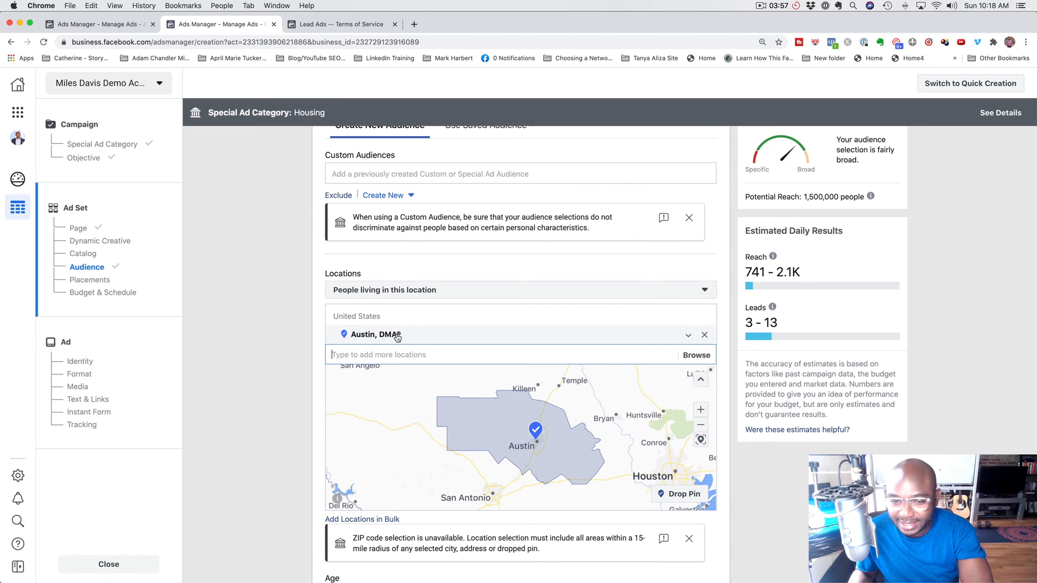
Step: Examine the audience's location map and its age, gender, detailed targeting and language options, along with the potential reach
scroll(402, 339, down, 4)
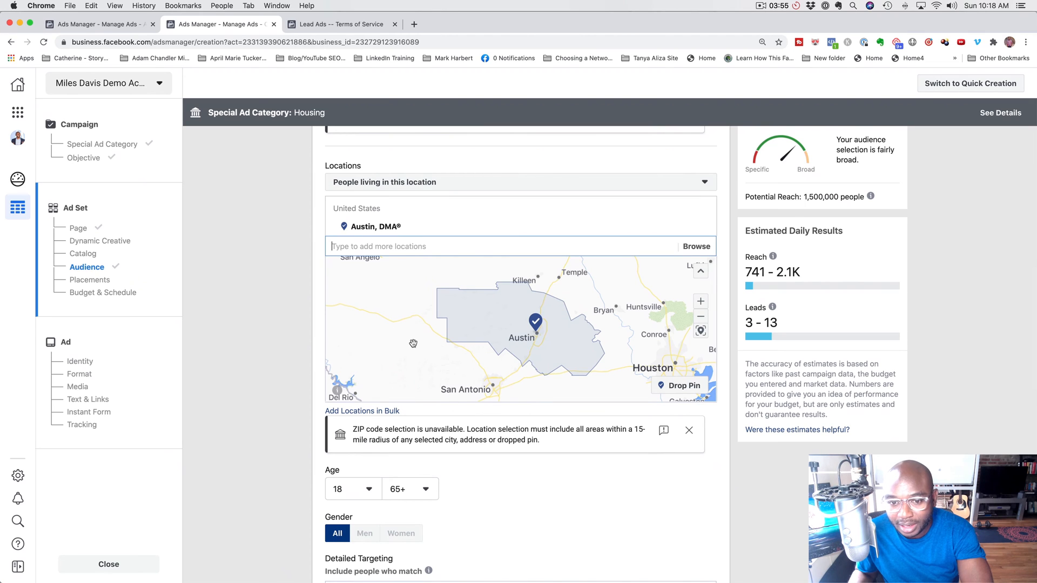
scroll(413, 343, down, 4)
scroll(413, 344, up, 4)
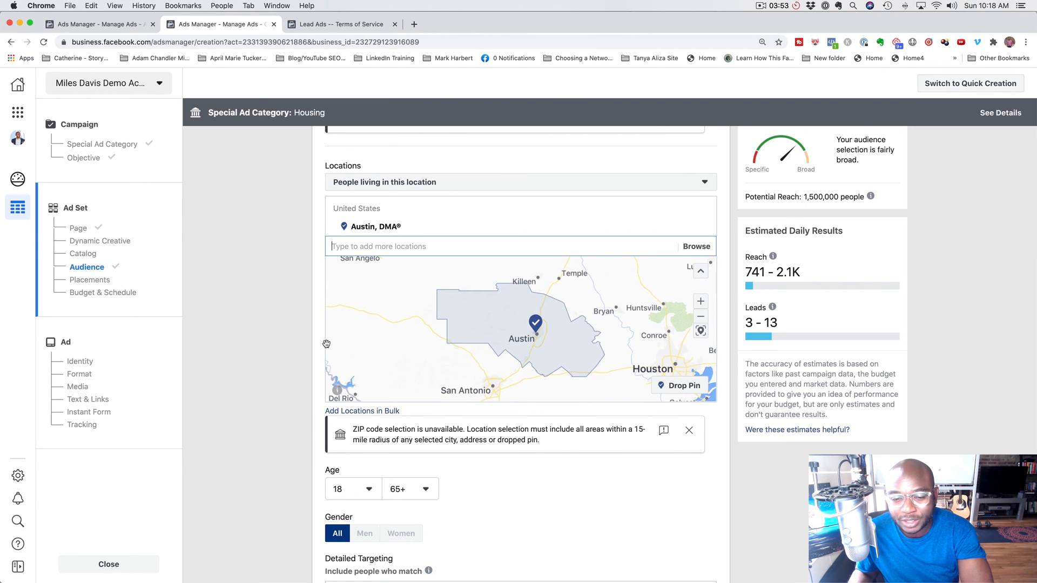
scroll(296, 343, down, 7)
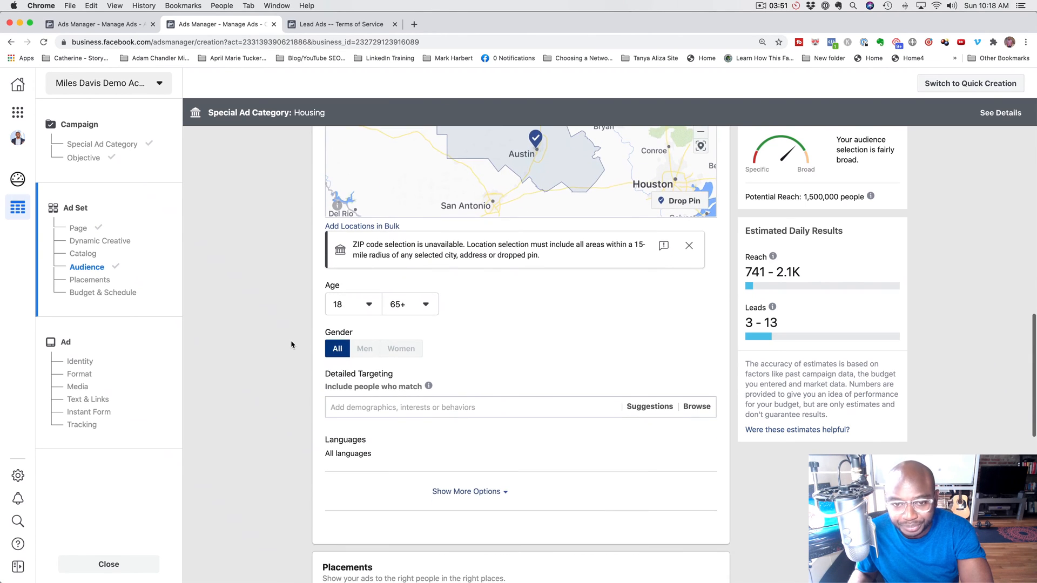
click(366, 304)
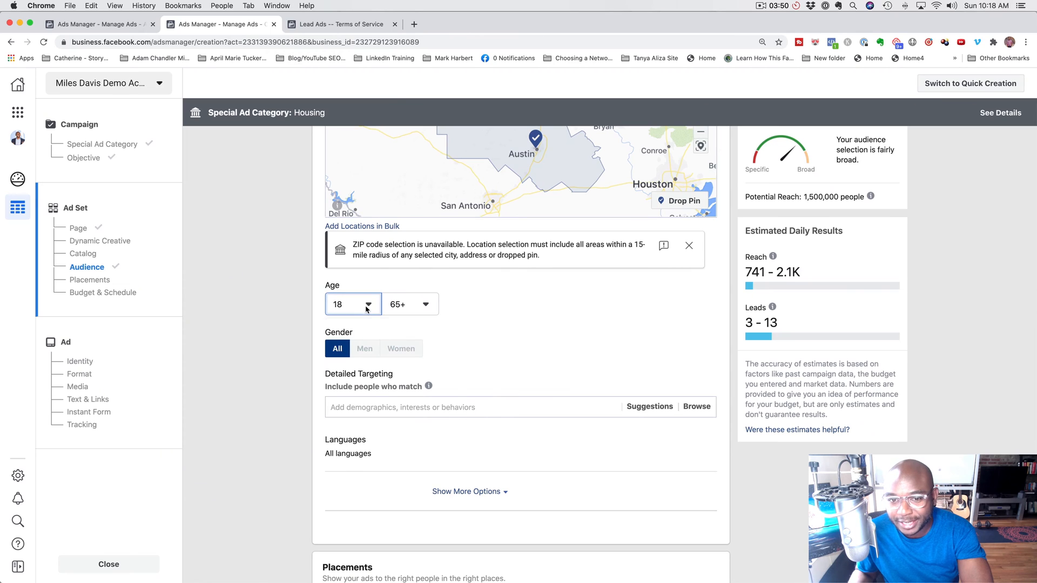
click(415, 306)
click(562, 355)
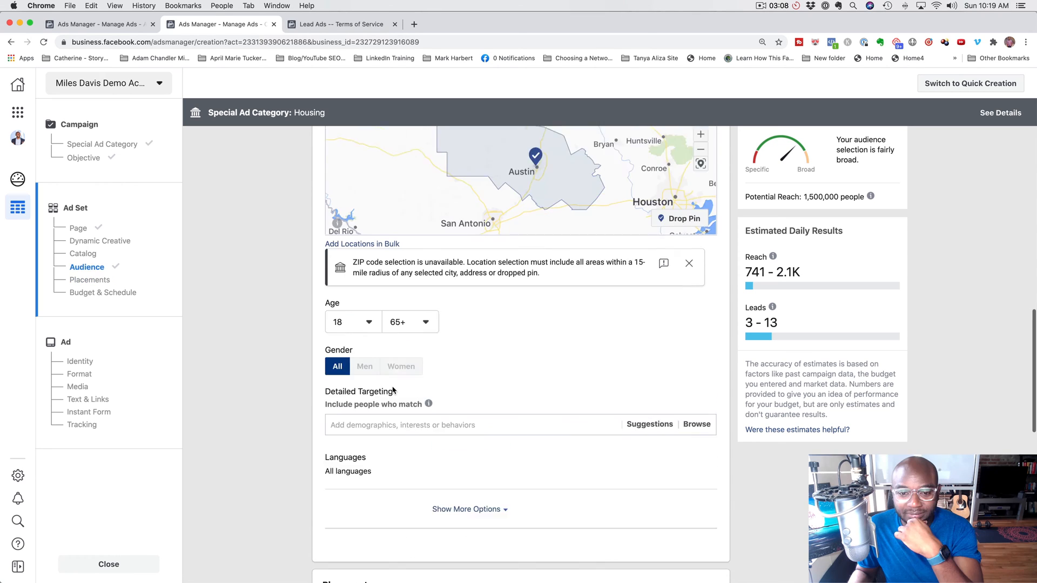
scroll(392, 389, down, 5)
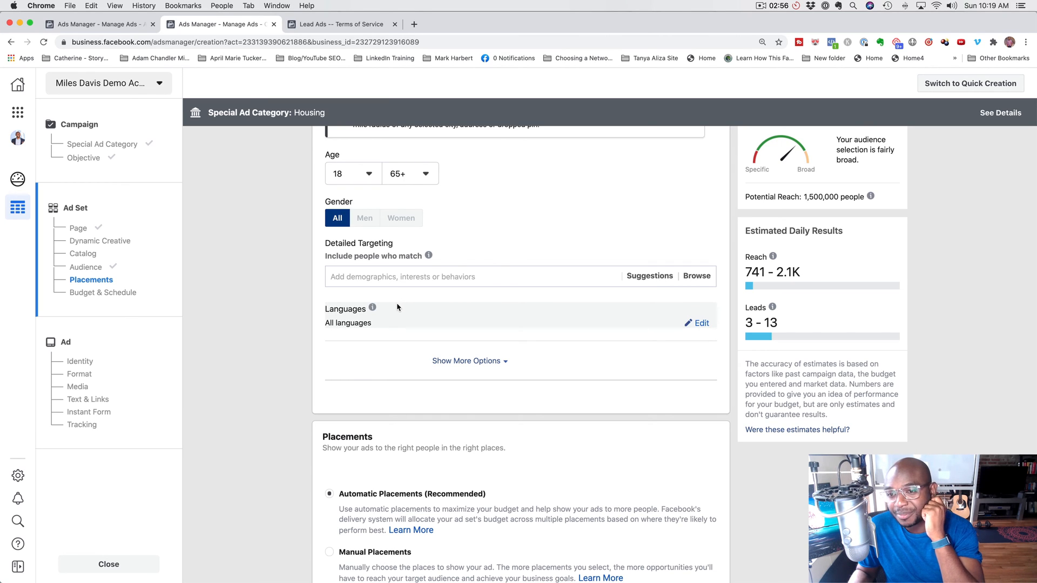
scroll(393, 311, down, 1)
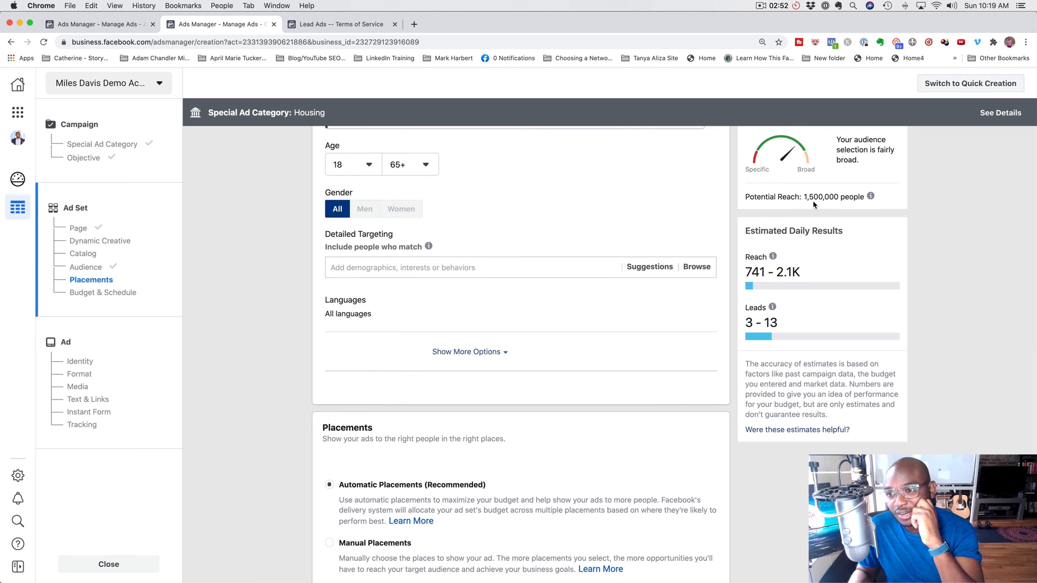
Step: Search detailed targeting for "home impro" and add the Home improvement interest
click(563, 268)
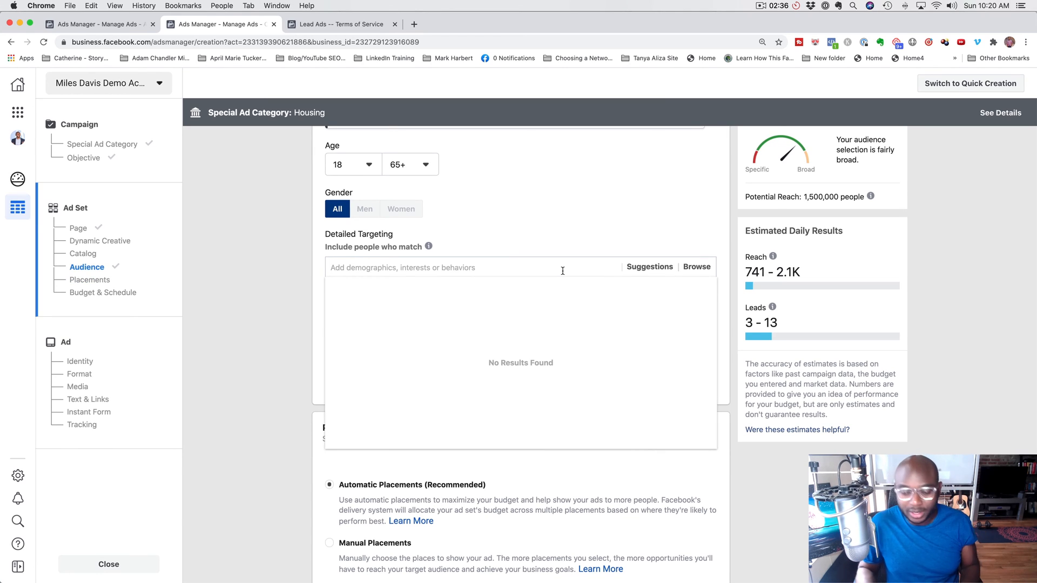
text(home imp)
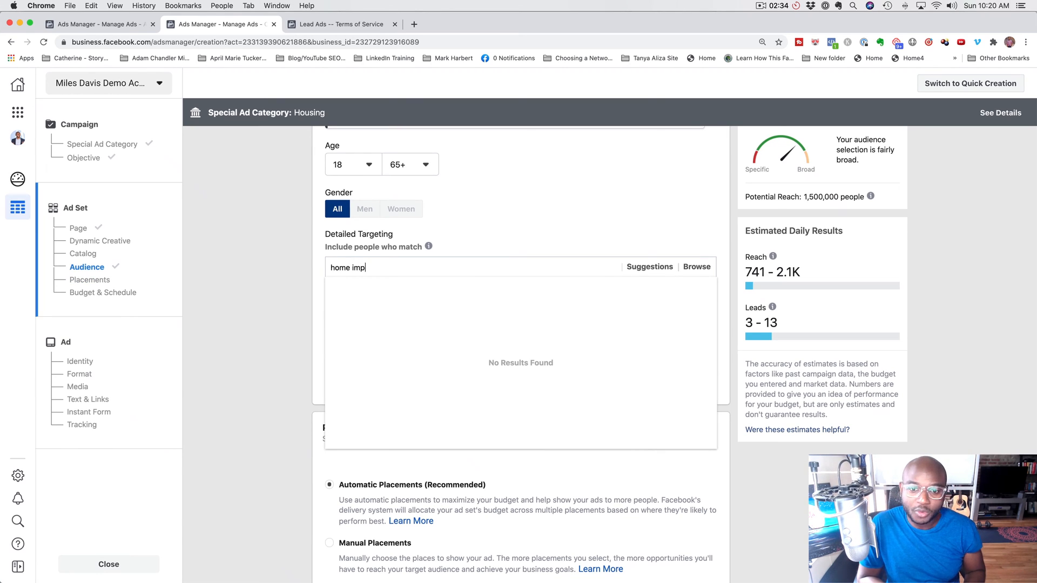
text(ro)
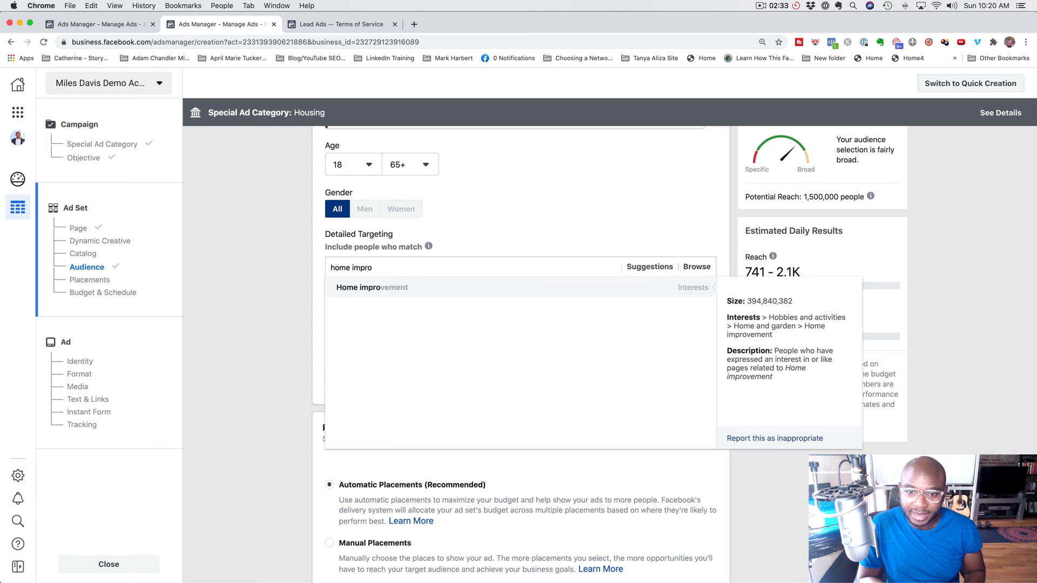
click(580, 291)
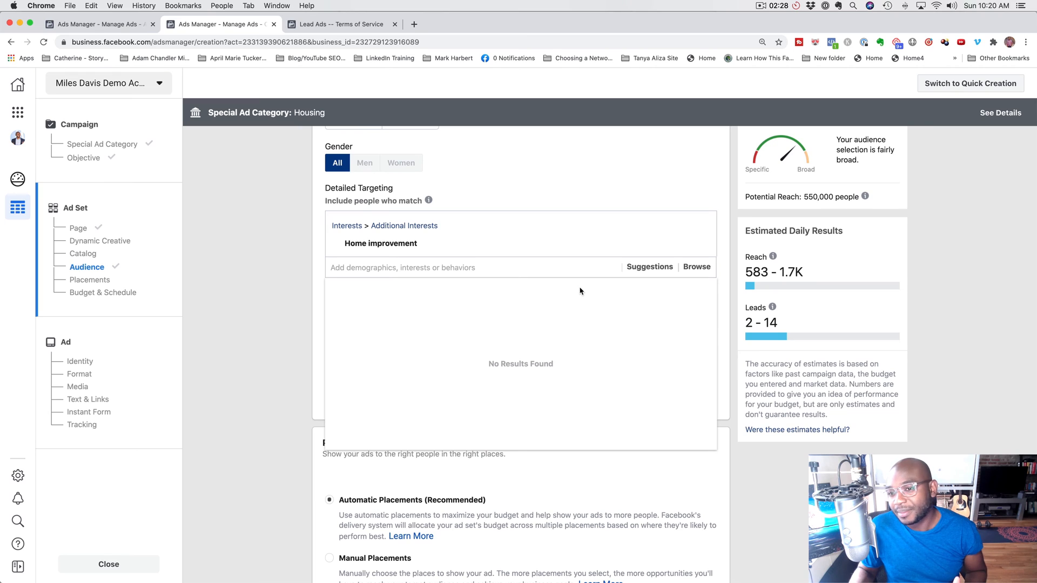
Step: Look through the suggested related interests and remove the Home improvement interest from detailed targeting
click(648, 267)
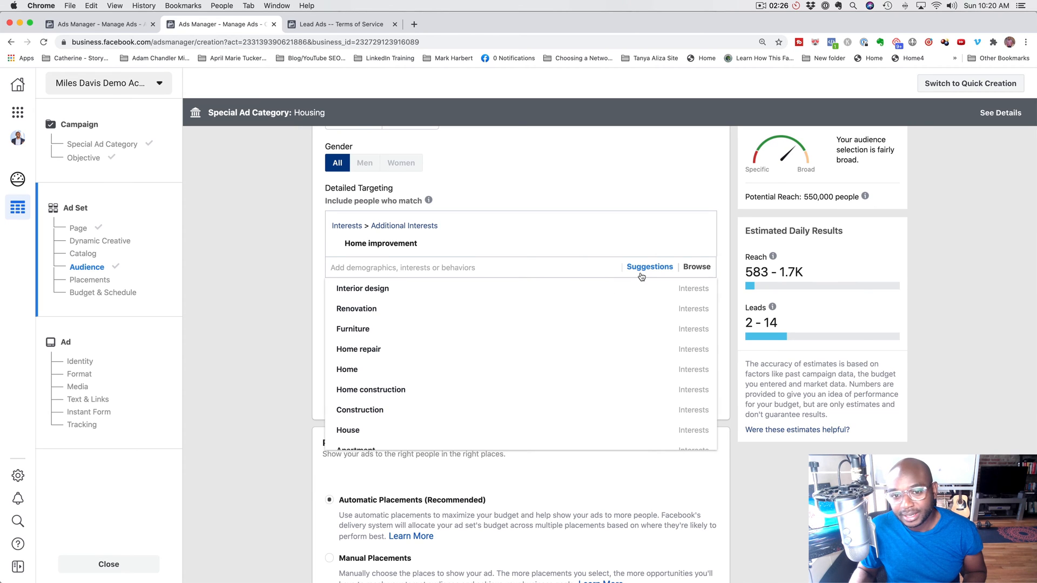
mouse_move(630, 308)
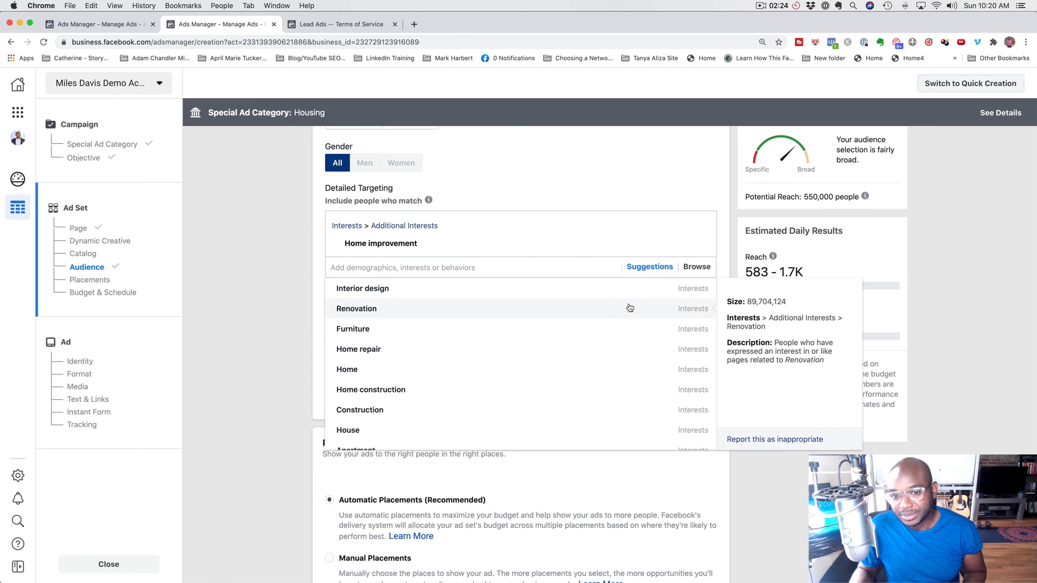
scroll(615, 348, down, 5)
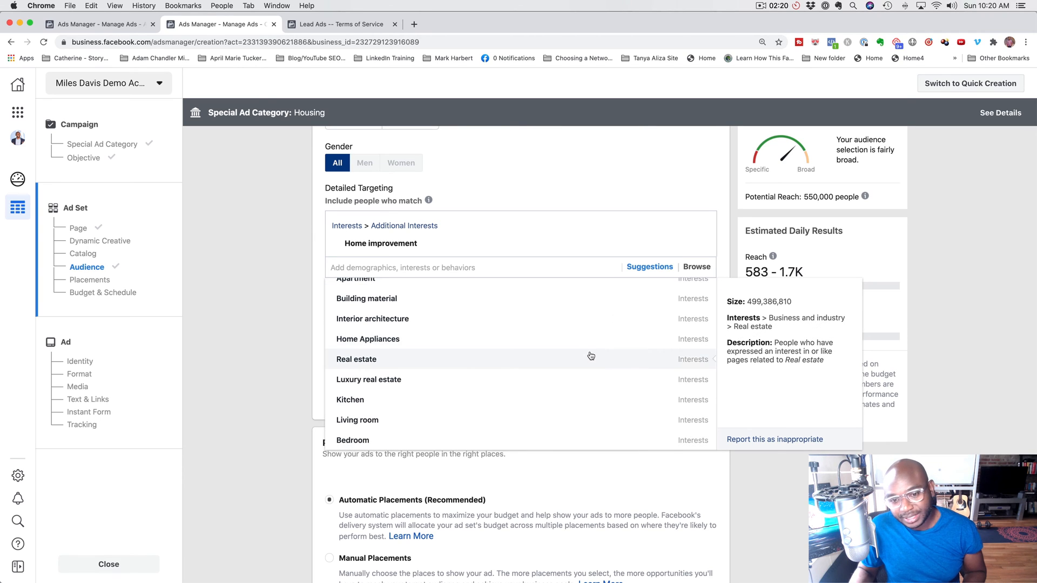
scroll(591, 356, up, 1)
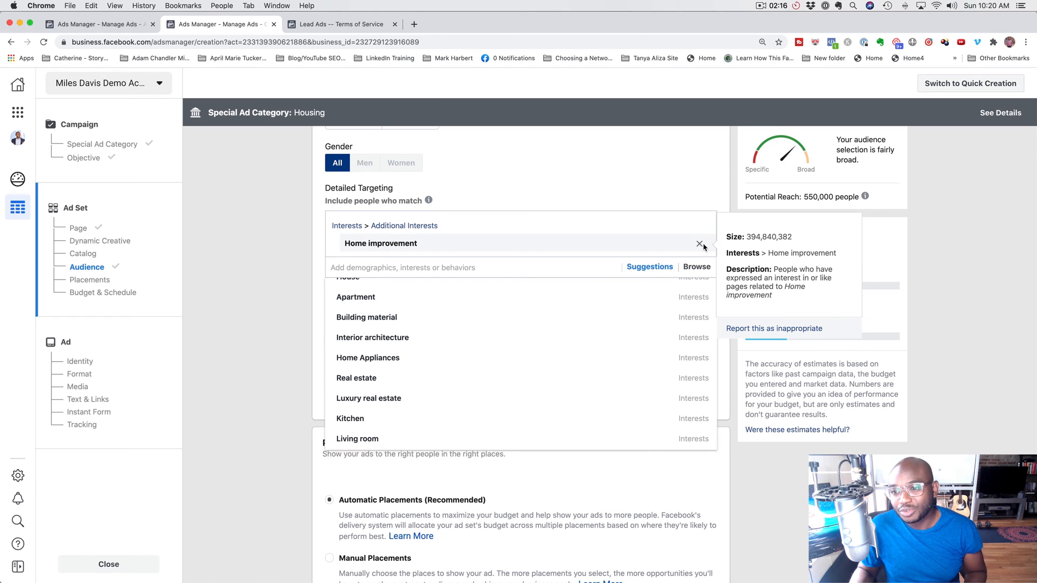
click(699, 244)
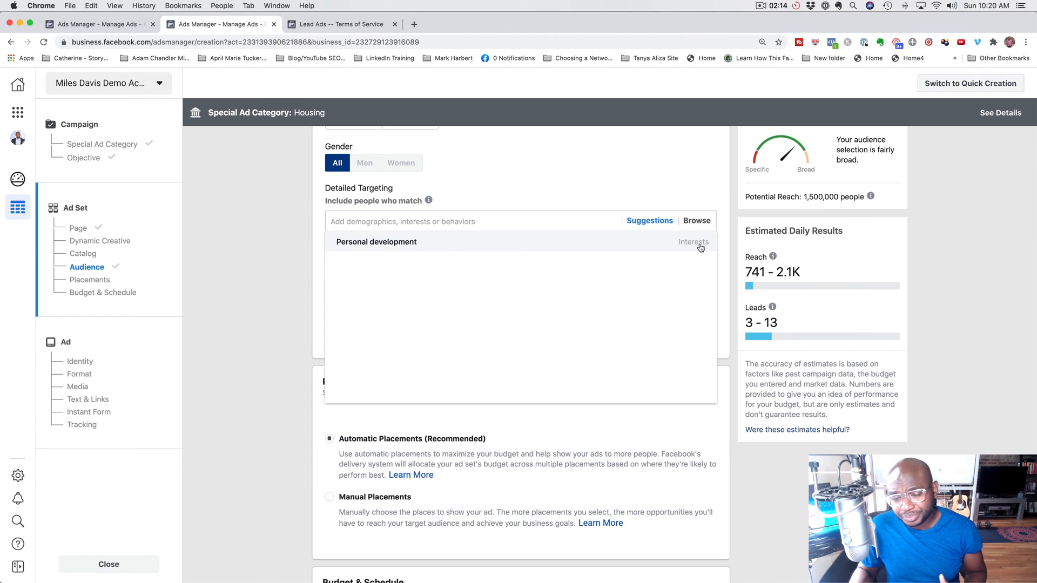
Step: Examine the platforms and placements offered under Manual Placements, including feeds, stories, in-stream and messages, and return to Automatic Placements
click(629, 173)
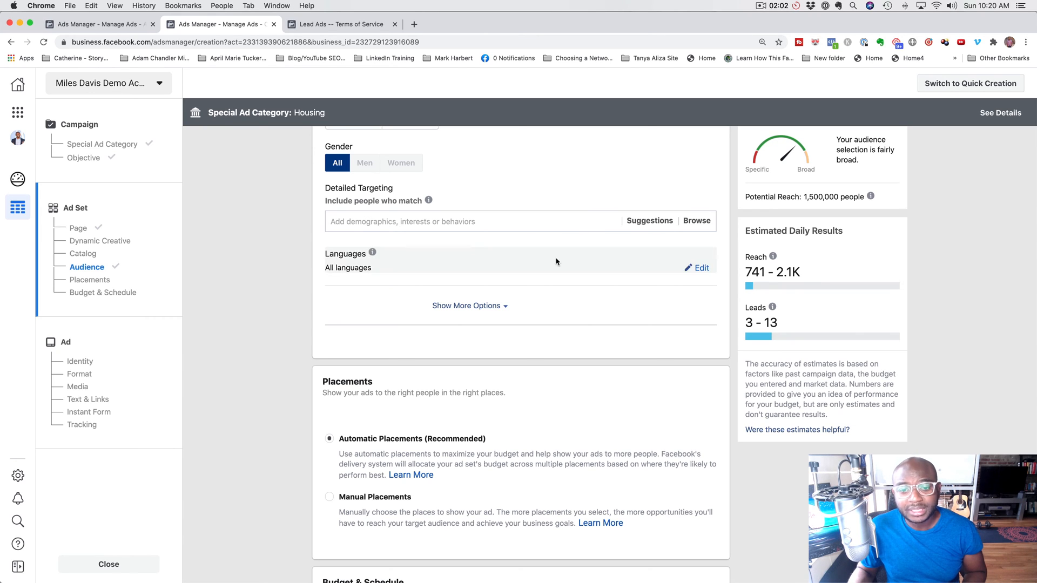
scroll(557, 262, down, 5)
scroll(557, 261, down, 1)
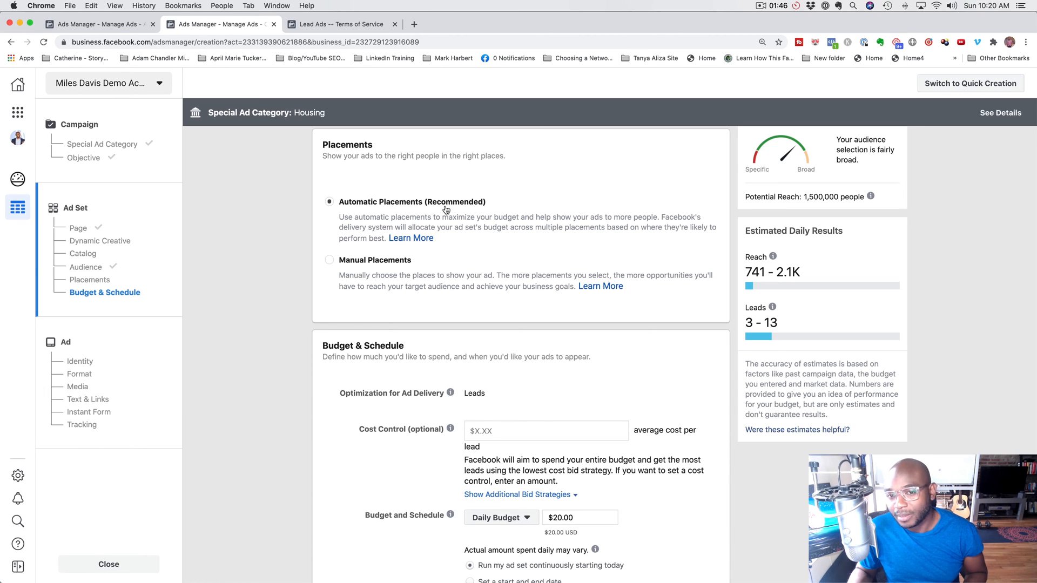
click(330, 260)
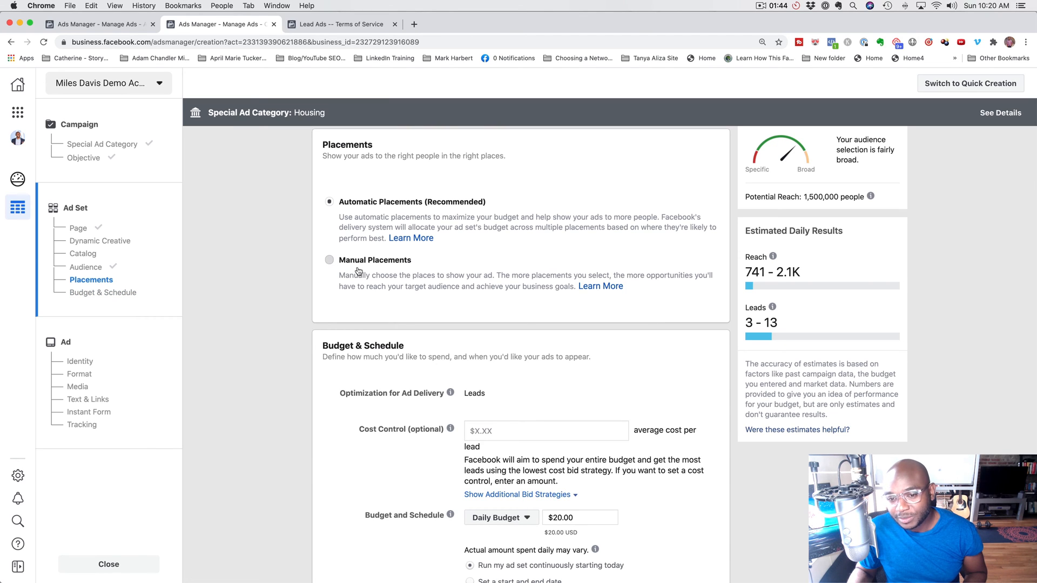
scroll(398, 279, down, 5)
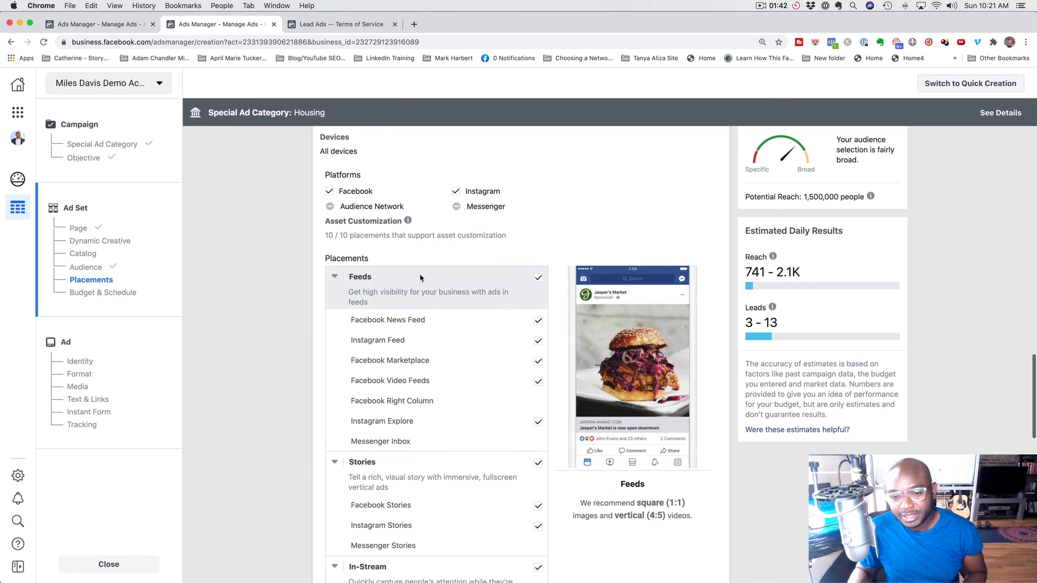
scroll(437, 307, down, 2)
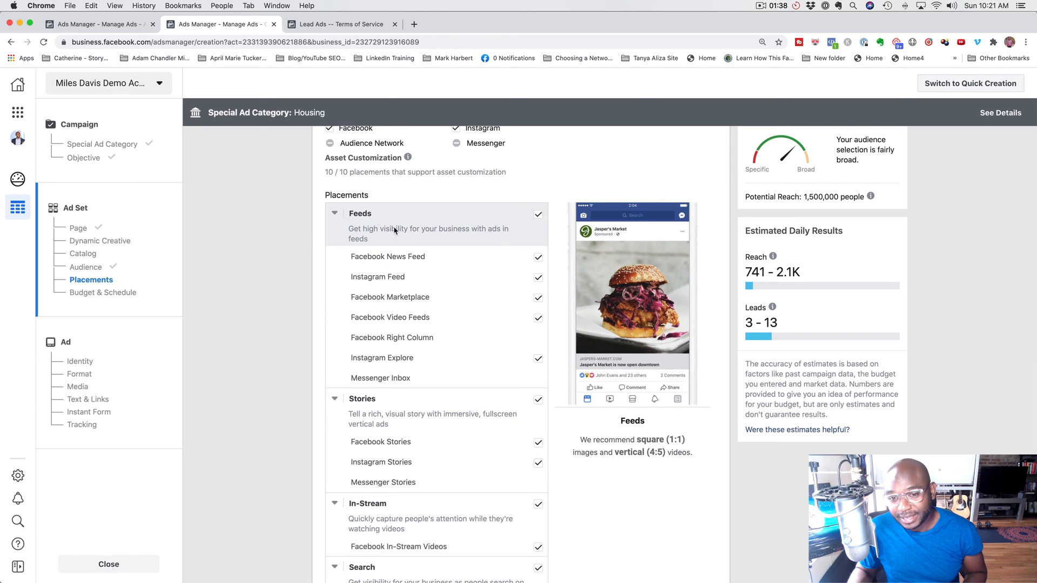
scroll(420, 304, down, 2)
scroll(420, 304, down, 4)
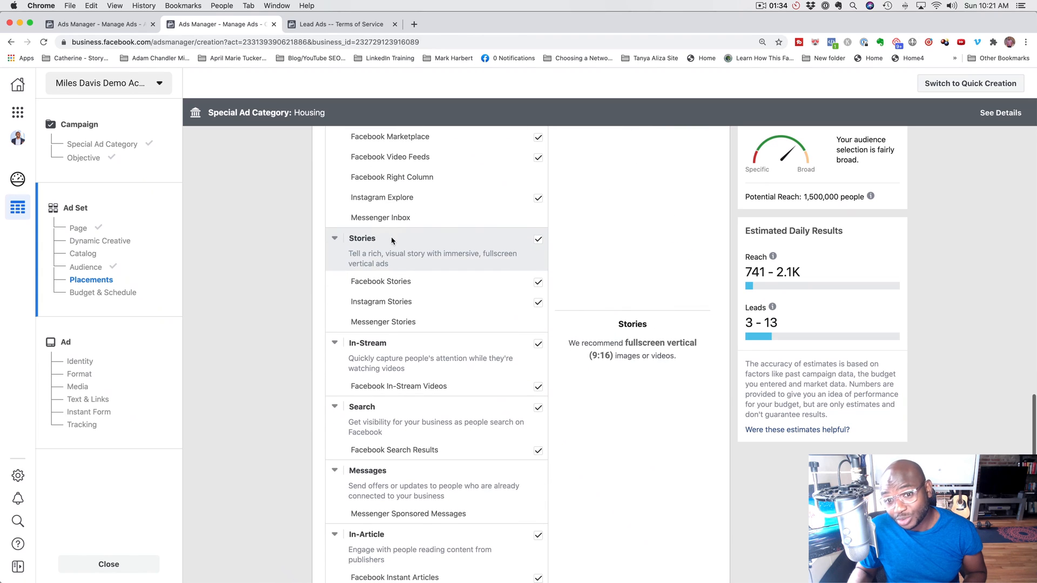
scroll(386, 270, down, 3)
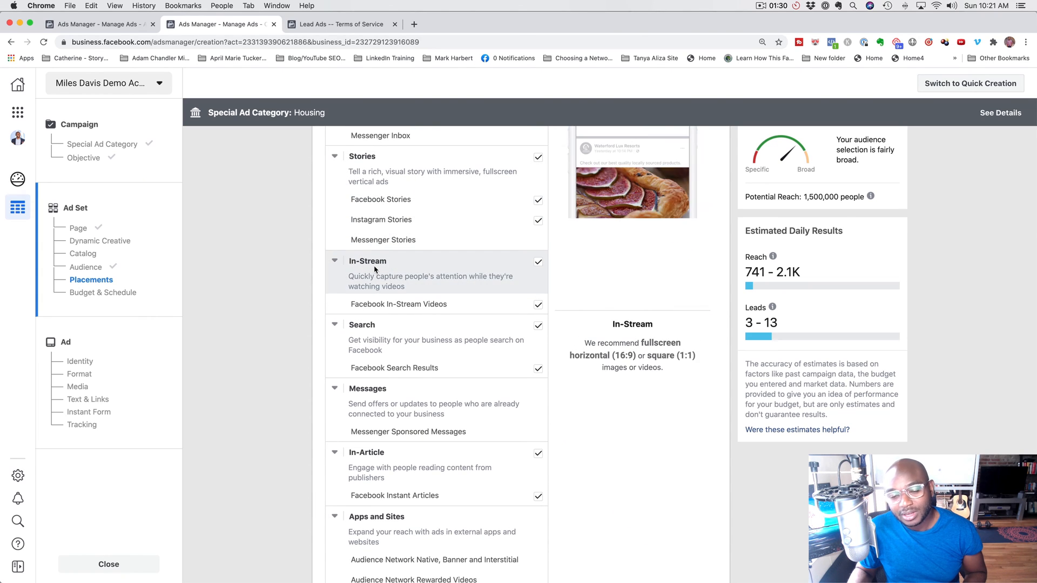
scroll(416, 390, down, 1)
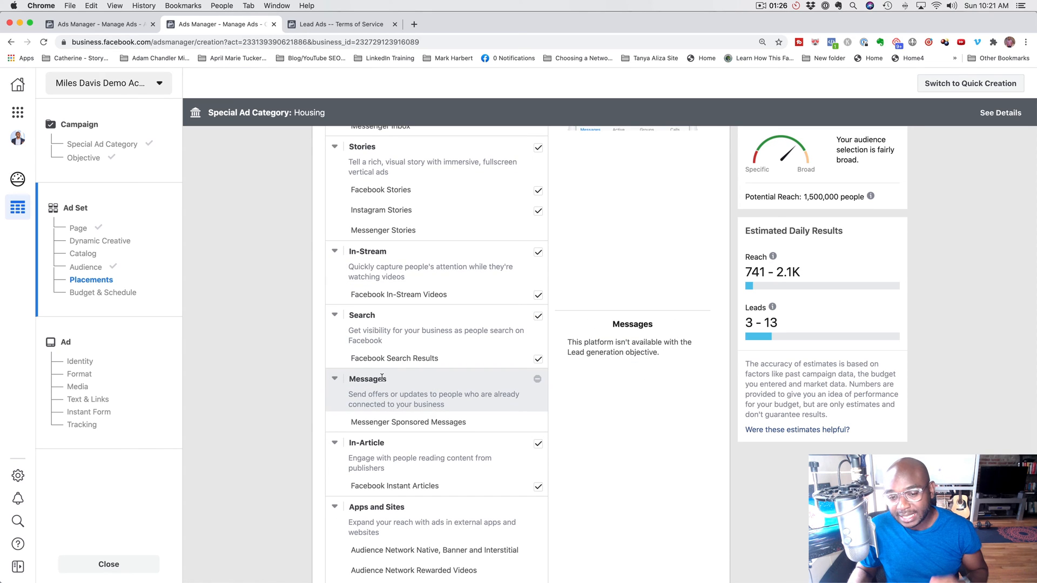
scroll(399, 400, down, 3)
scroll(416, 422, up, 10)
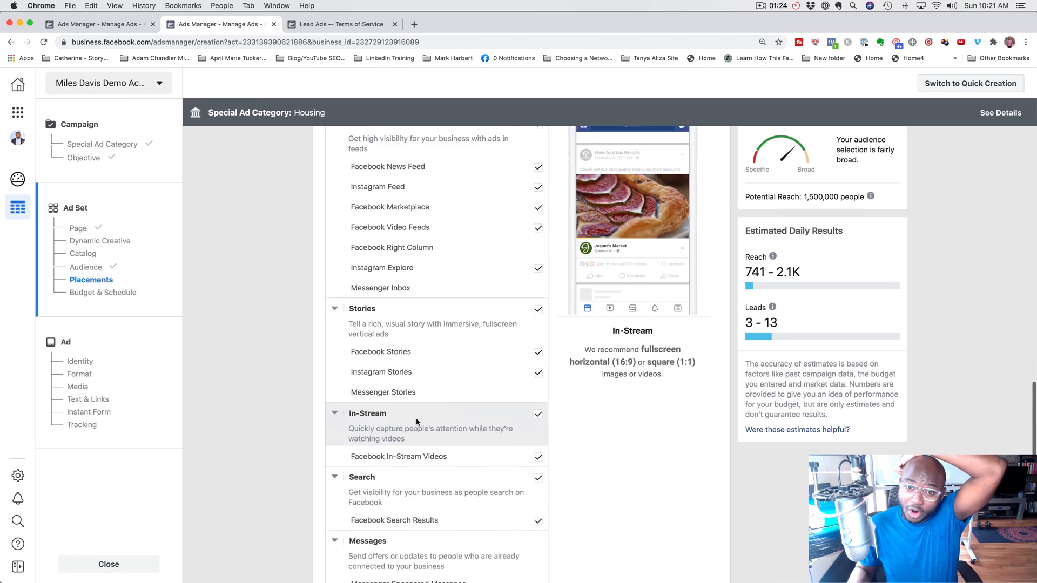
scroll(417, 421, up, 1)
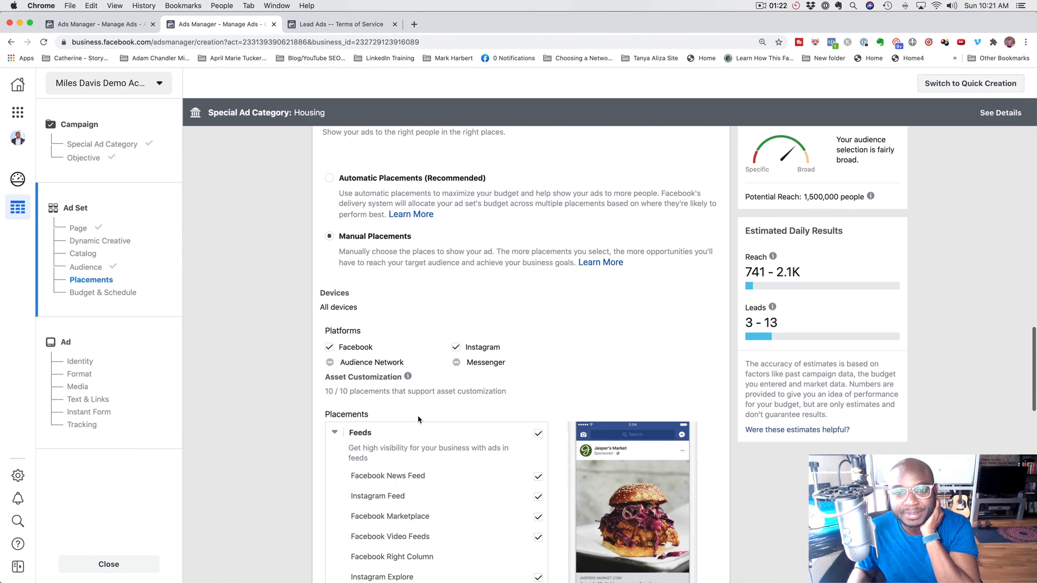
click(330, 179)
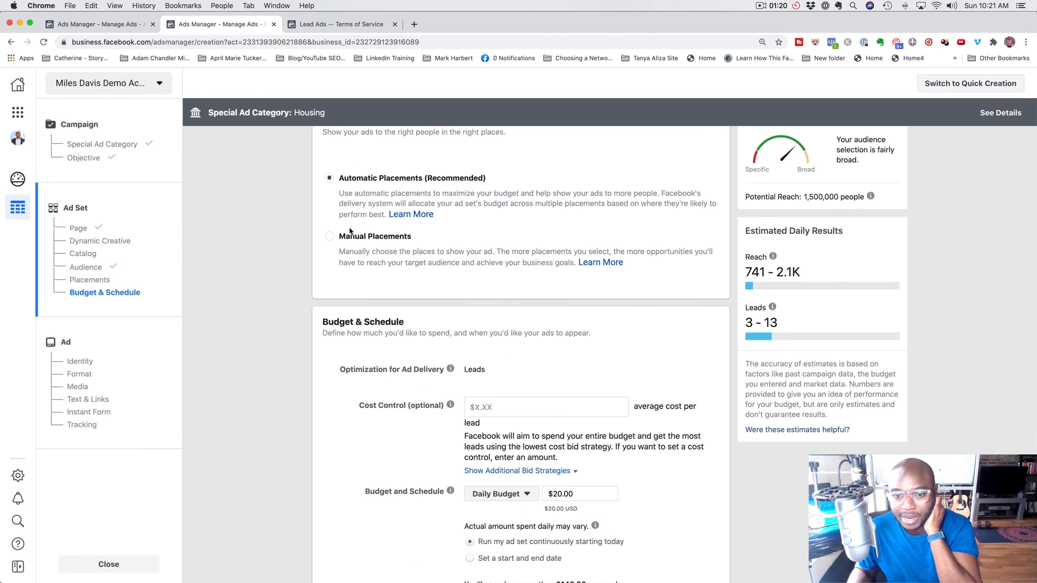
Step: Set the optional cost control to an average of $30.00 per lead
scroll(386, 288, down, 2)
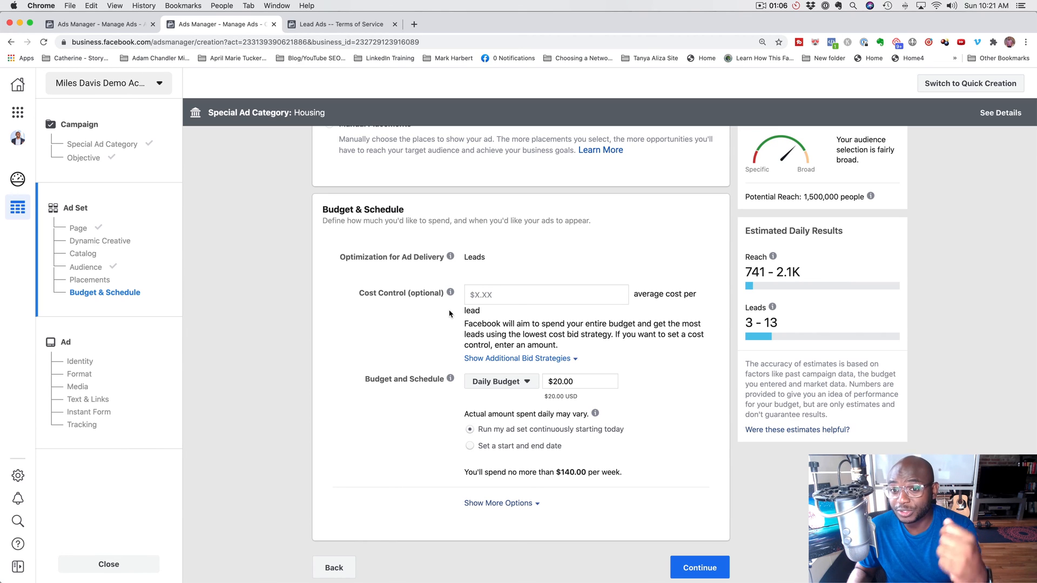
click(508, 298)
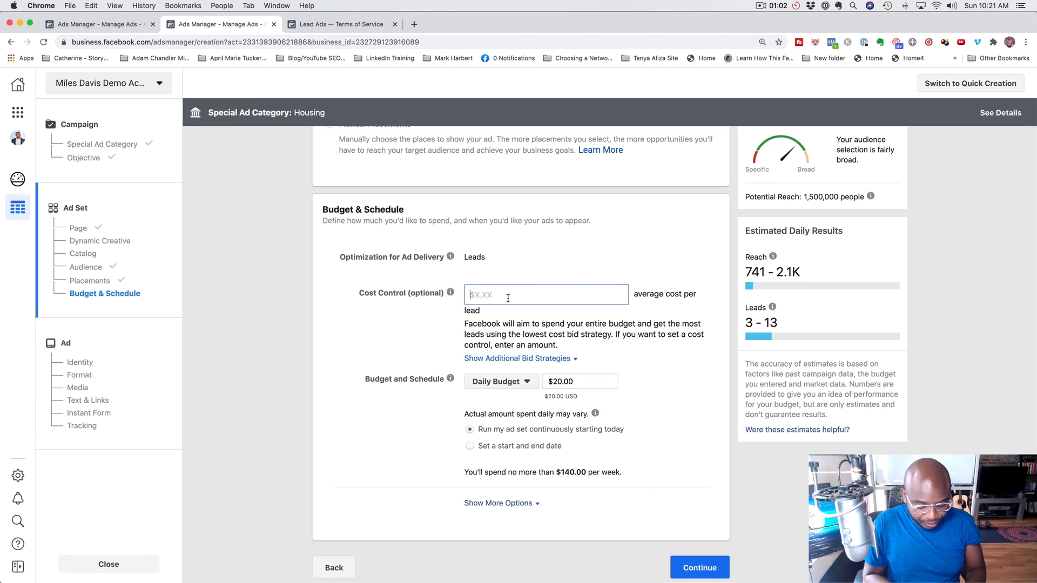
text(30)
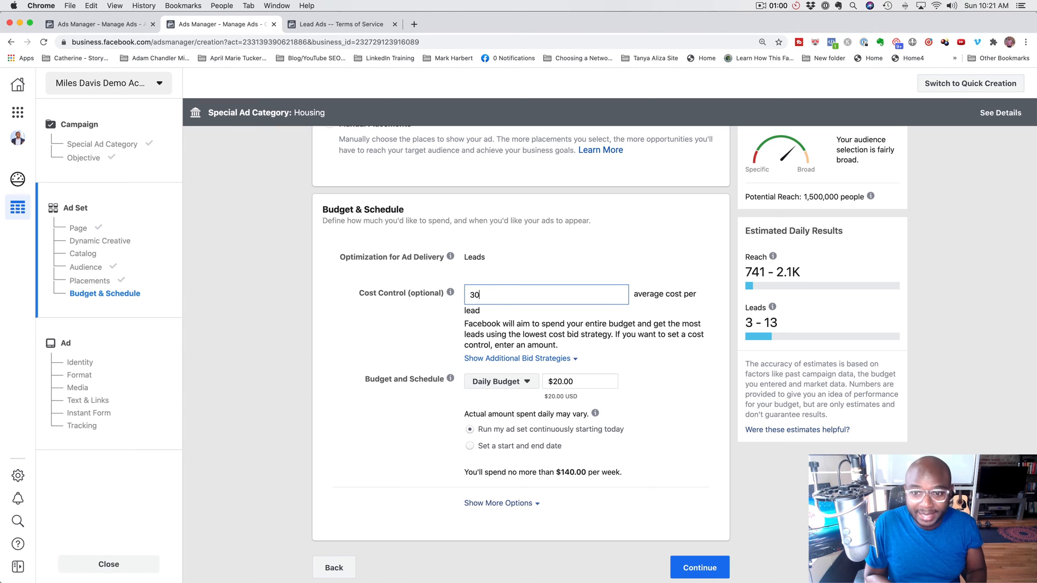
click(516, 309)
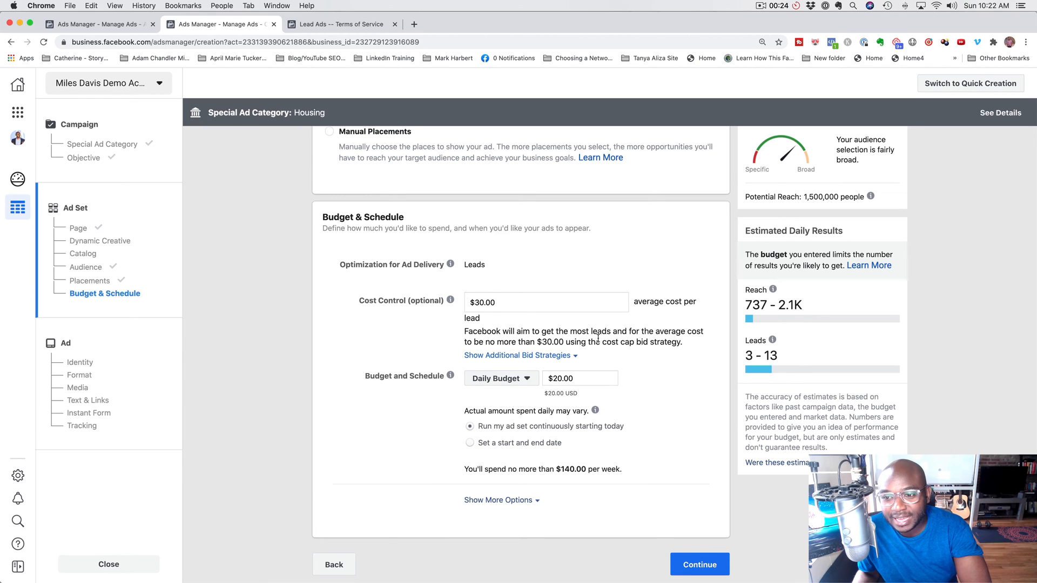
Step: Clear the cost control amount so that no average cost per lead is specified
triple_click(507, 303)
key(BackSpace)
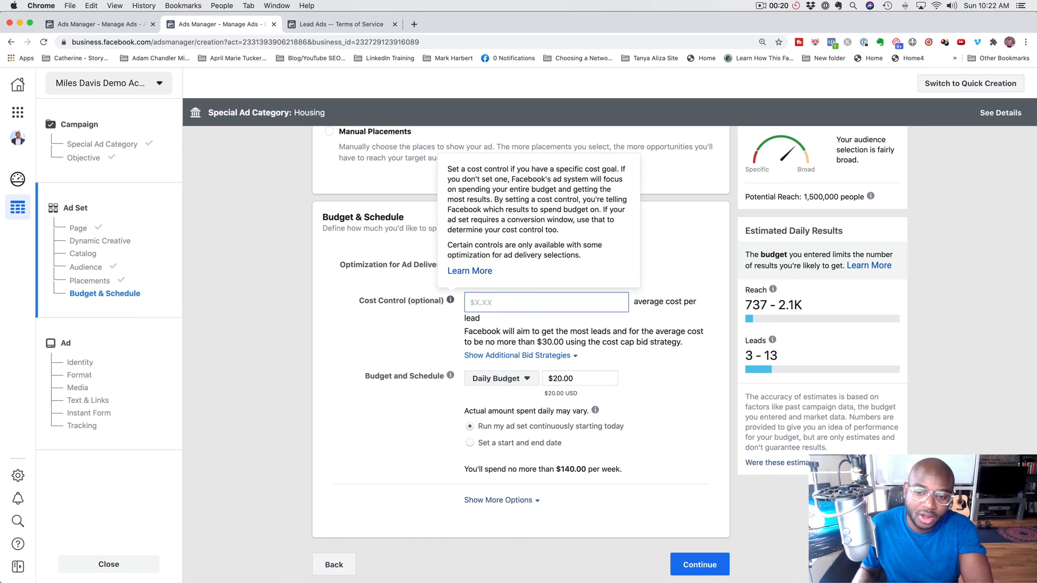
click(414, 333)
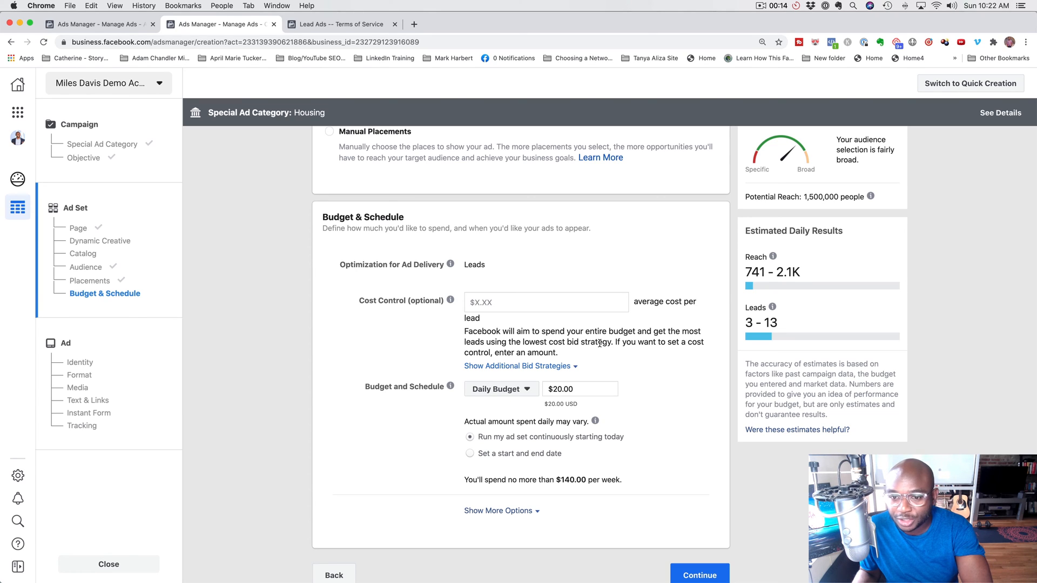
Step: Switch the ad set to a lifetime budget and enter an amount of $1,000
scroll(577, 352, down, 1)
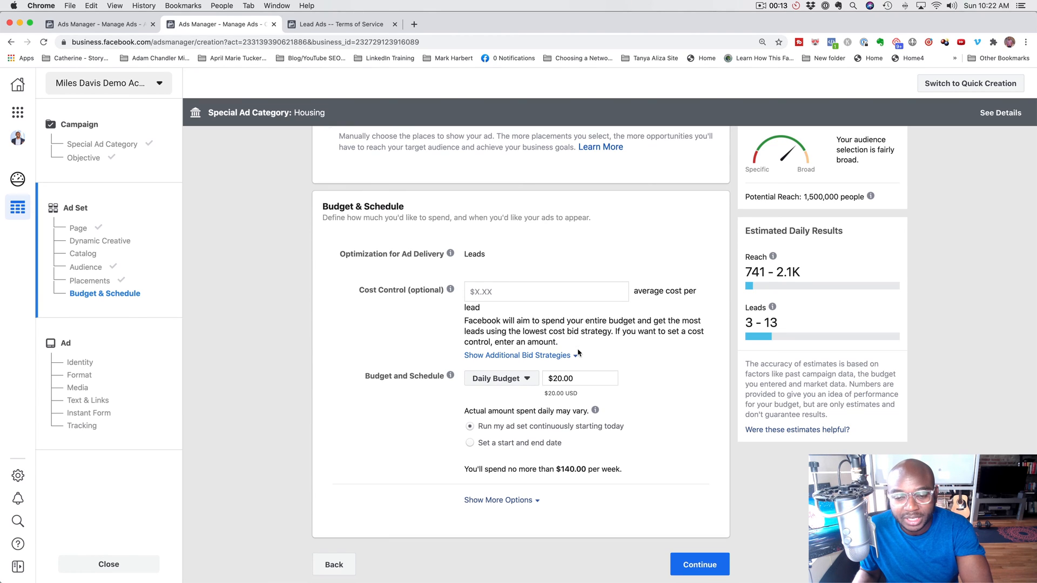
click(531, 382)
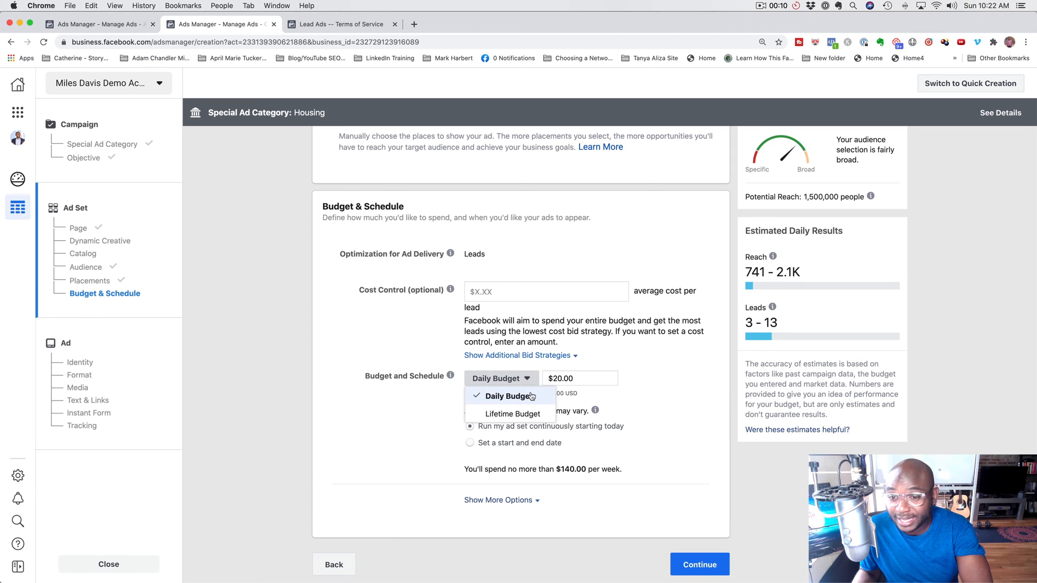
click(537, 414)
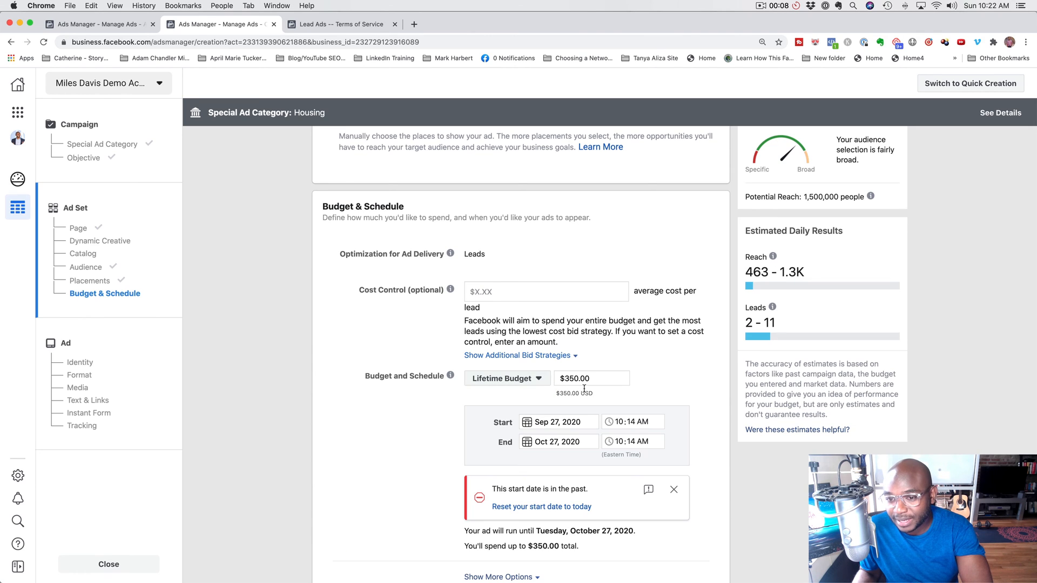
text(1000)
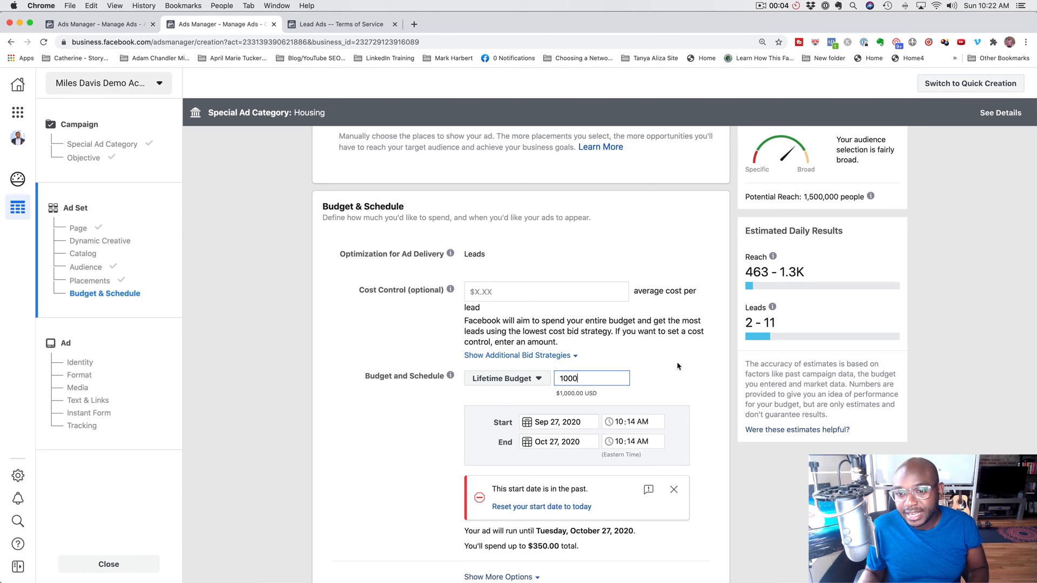
Step: Return to the daily budget and have the ad set run continuously starting today
click(505, 379)
click(508, 396)
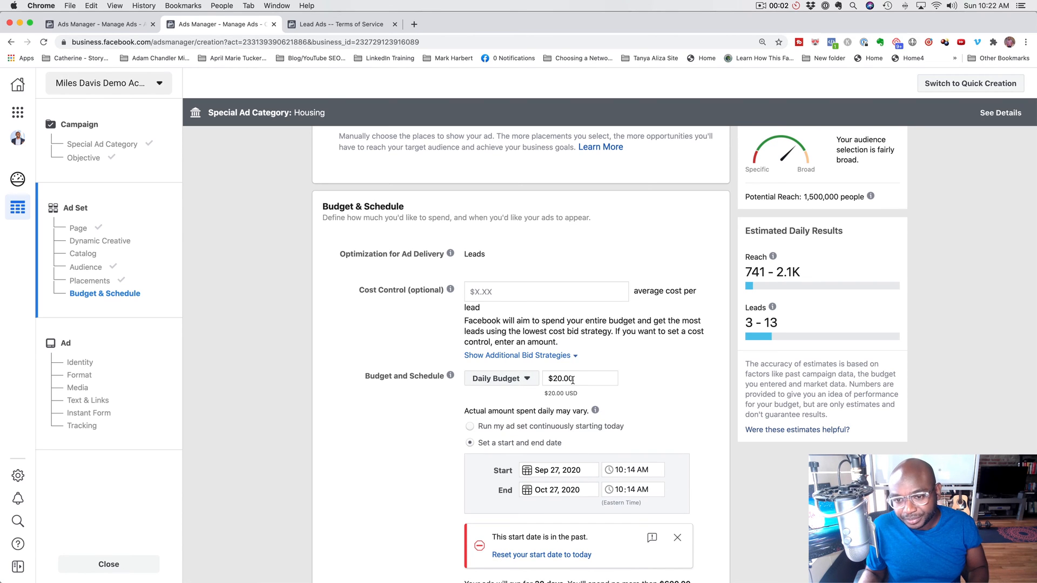
scroll(572, 380, down, 3)
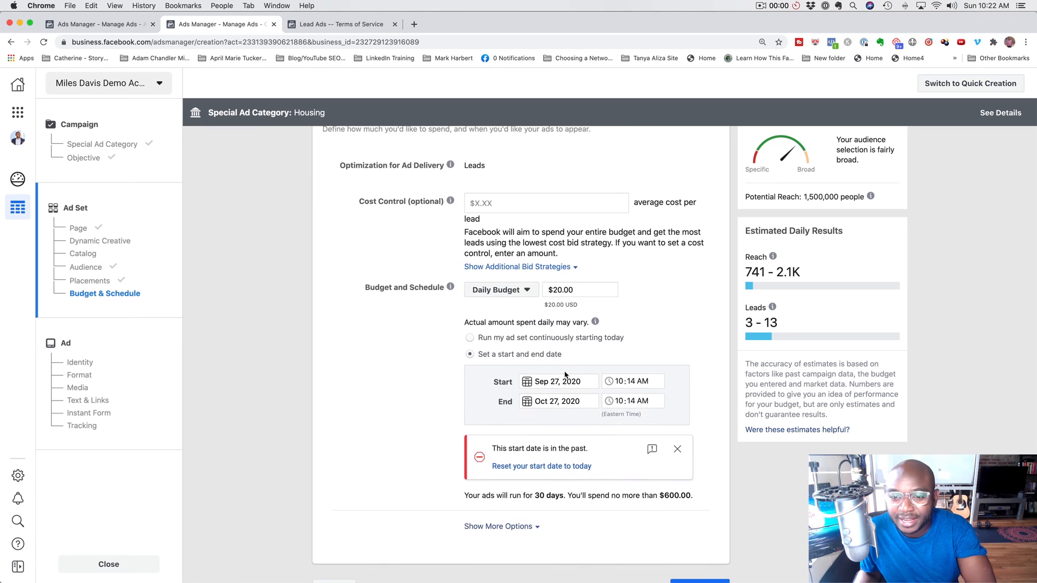
click(534, 337)
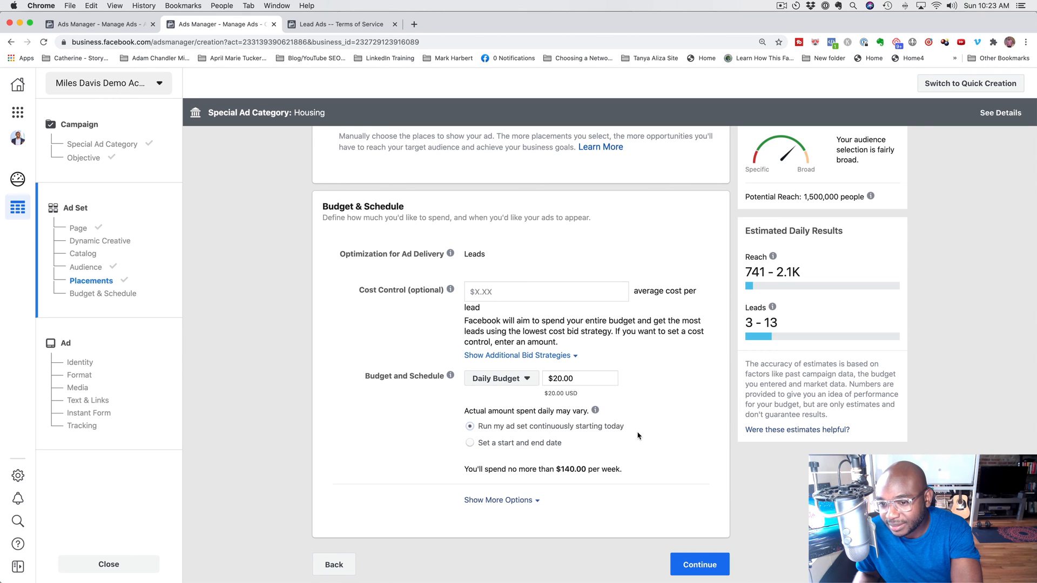
Step: Switch the schedule to a start and end date and examine the additional charging, ad scheduling and delivery options
click(470, 444)
scroll(582, 487, down, 3)
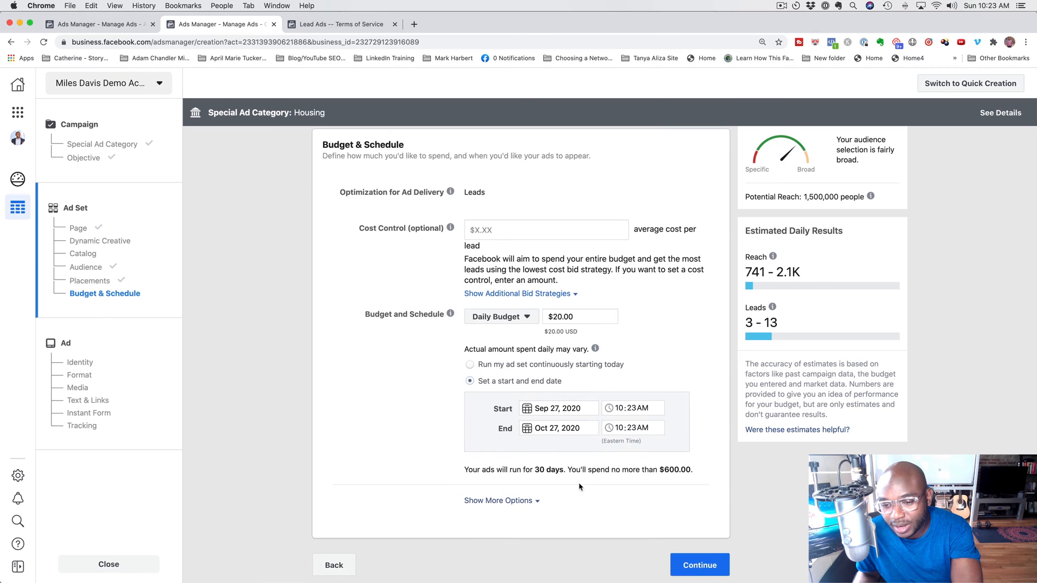
click(498, 499)
scroll(514, 459, down, 4)
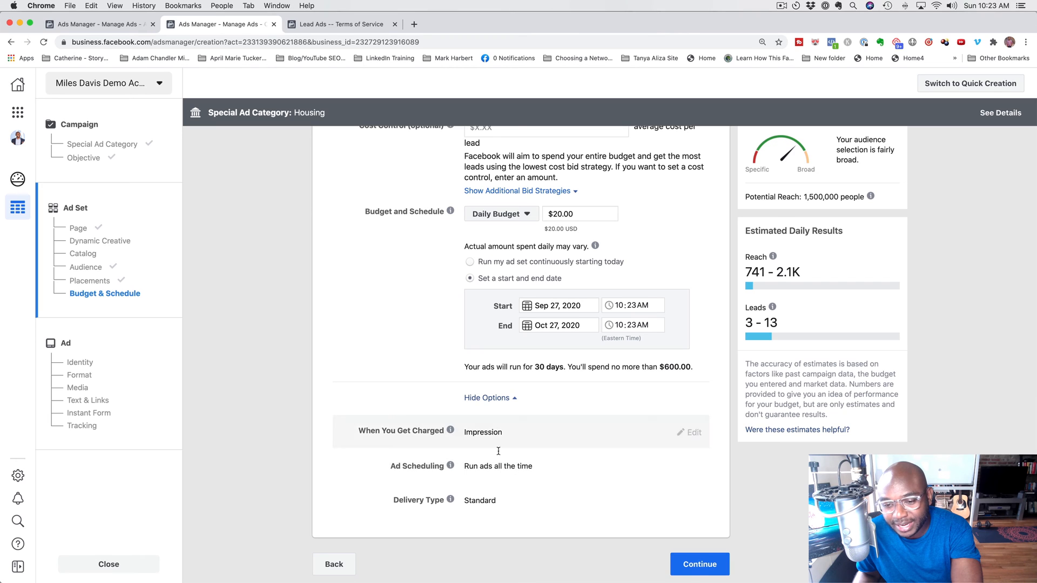
scroll(510, 387, up, 2)
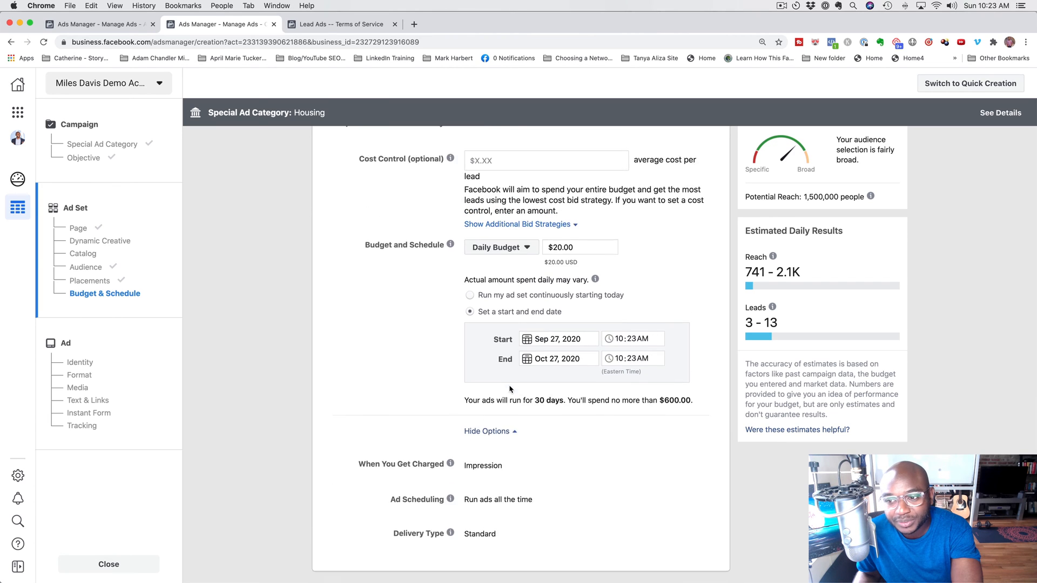
Step: Have the ad set run continuously starting today and proceed to the ad setup
click(470, 312)
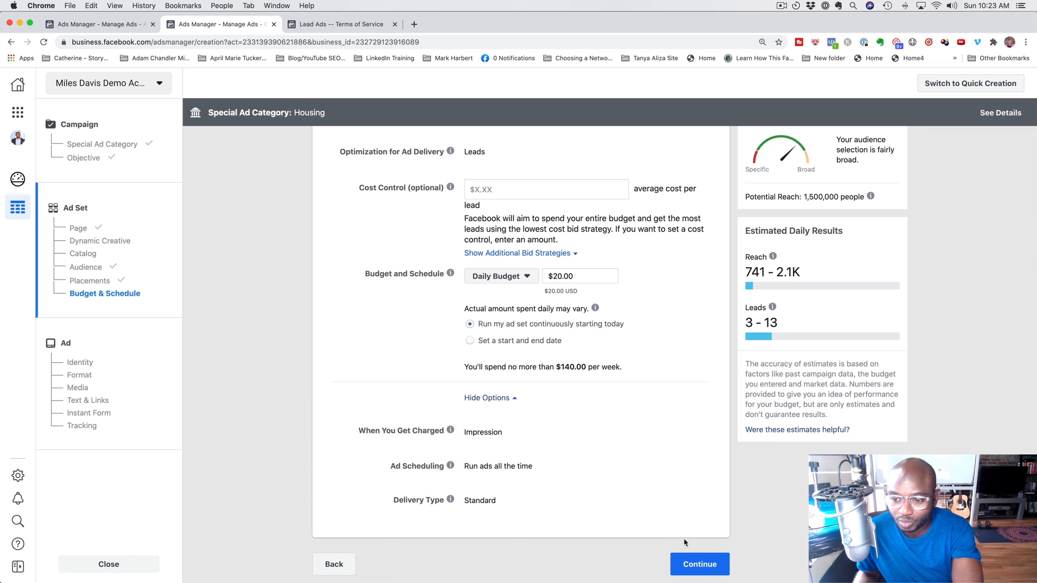
click(696, 565)
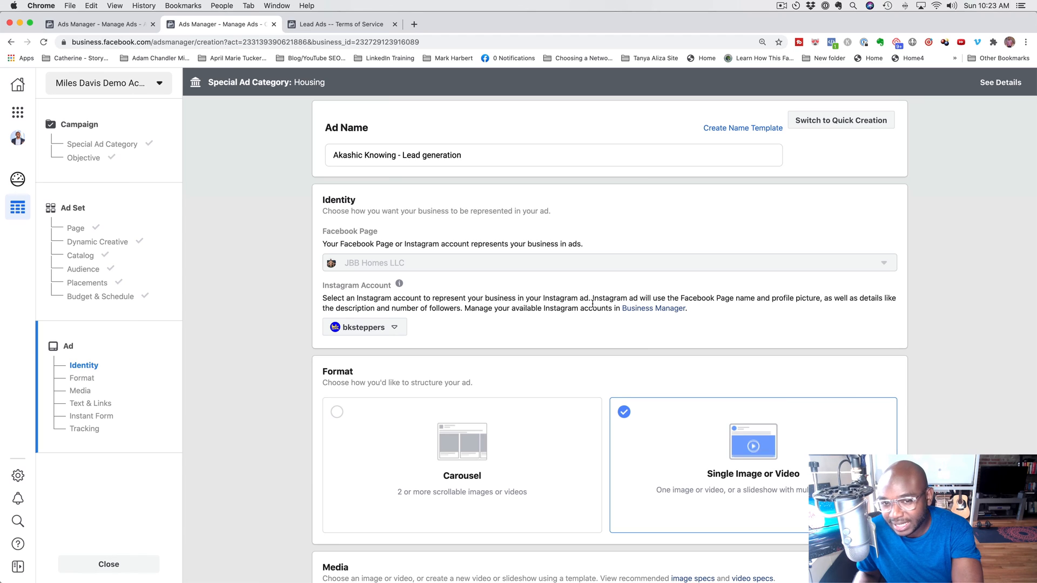
Step: Rename the ad as "Image - Free Download"
scroll(592, 319, down, 1)
scroll(592, 331, up, 1)
click(490, 157)
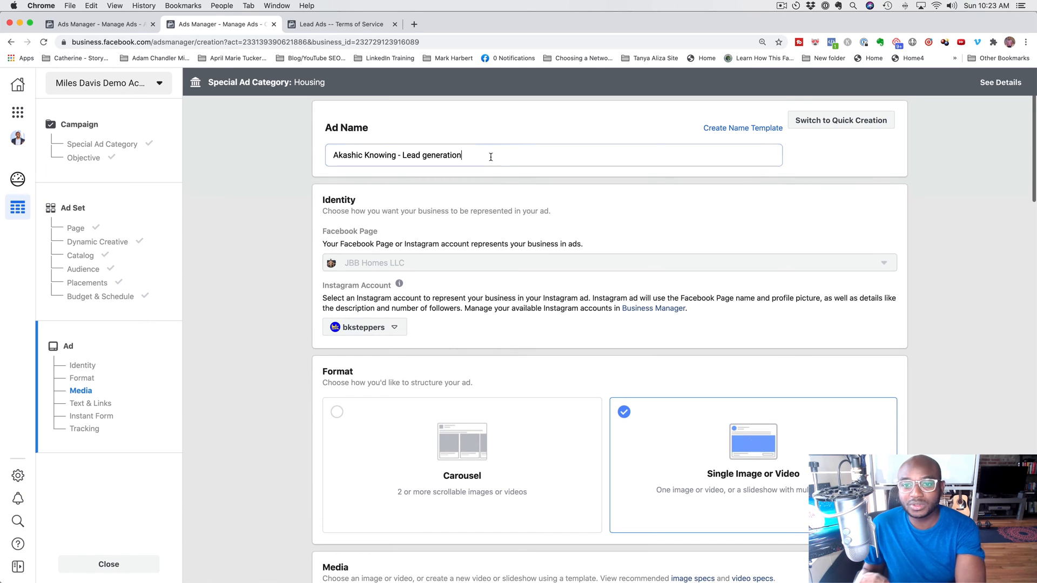
drag(491, 156, 292, 144)
key(BackSpace)
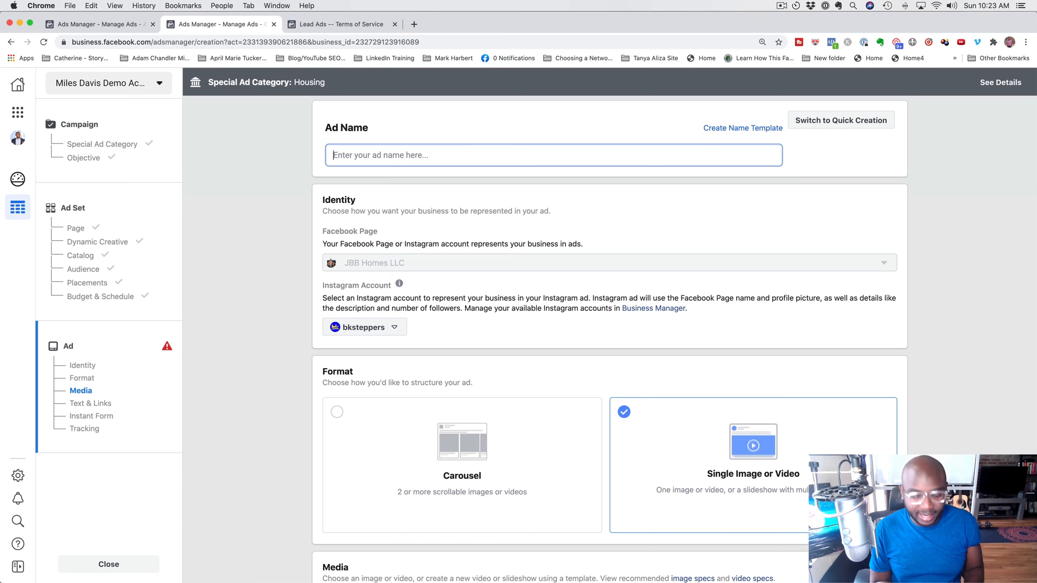
text(Im)
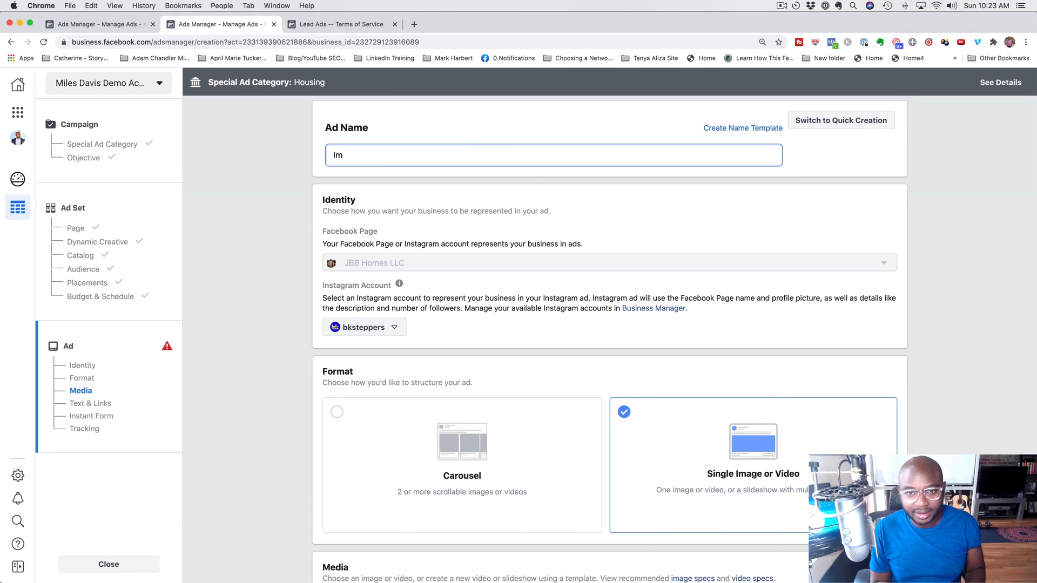
text(age )
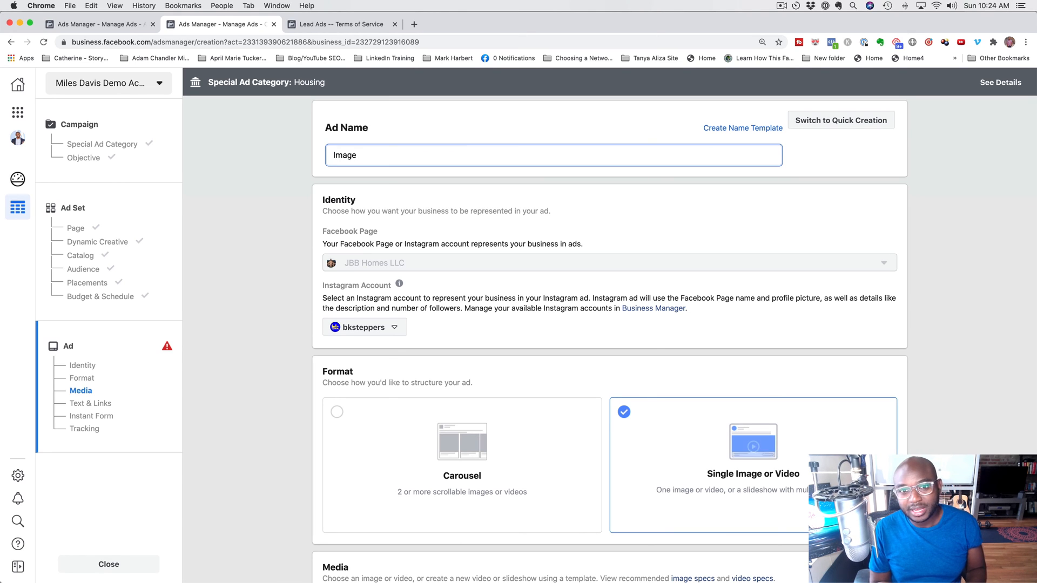
text(-)
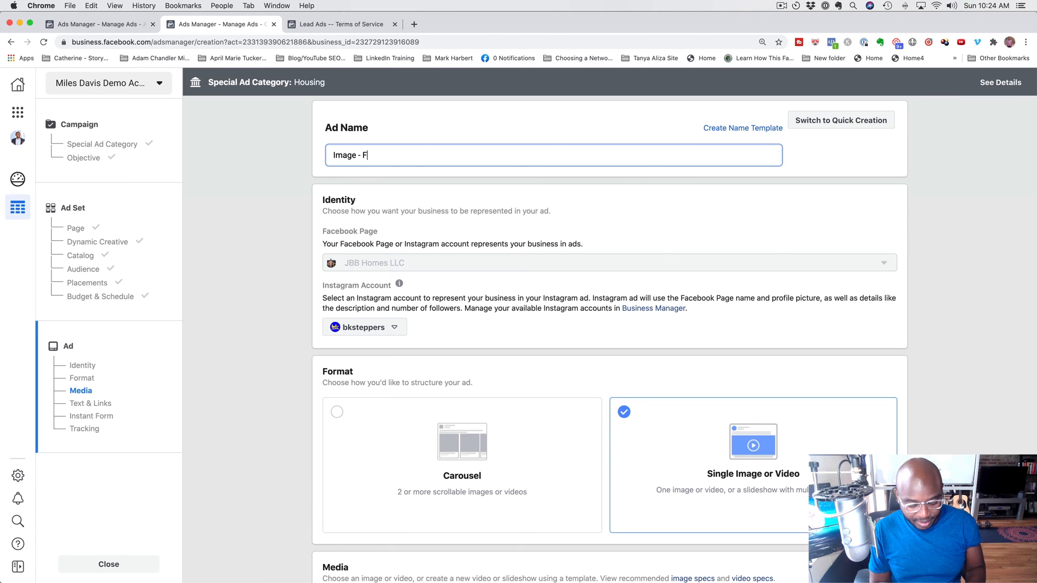
text( Free Download)
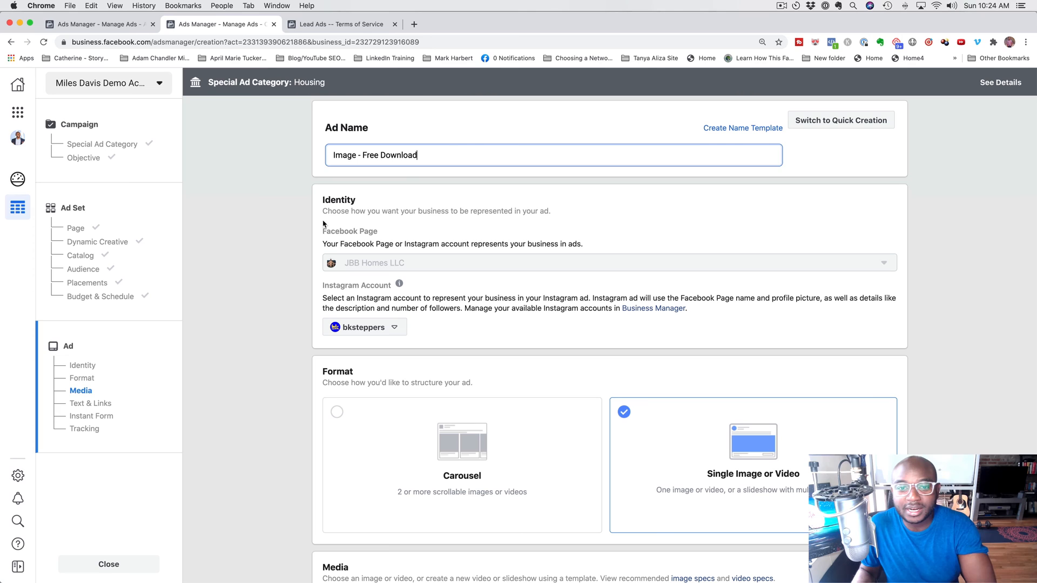
Step: Set the ad's Instagram account to use the selected Page
click(394, 236)
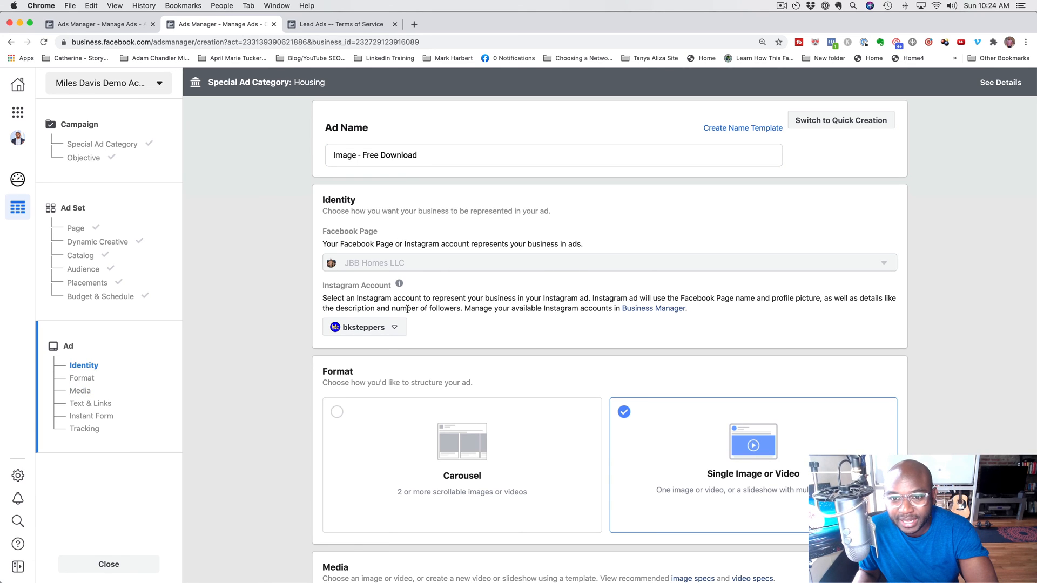
click(389, 328)
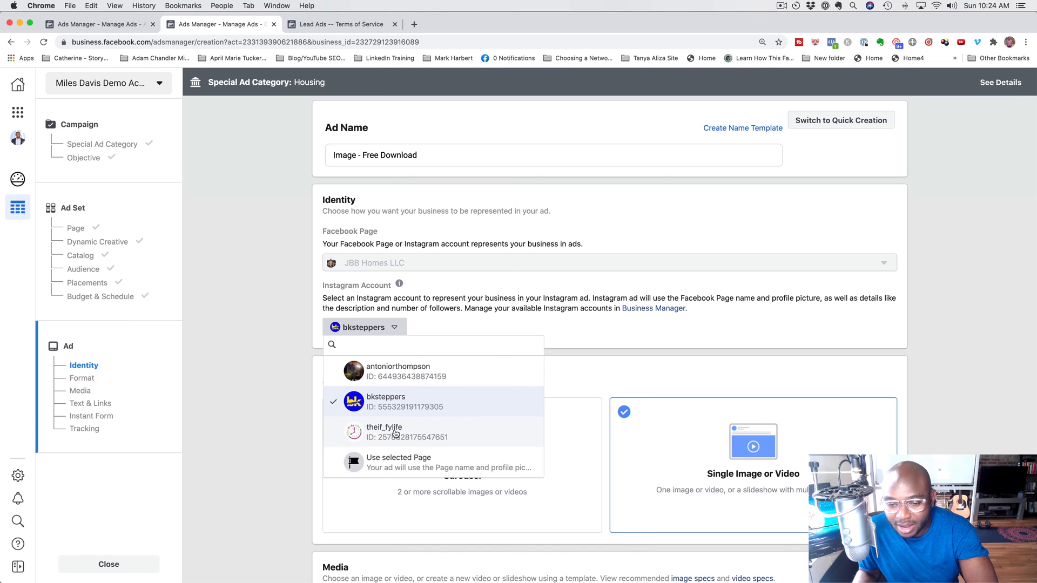
click(394, 463)
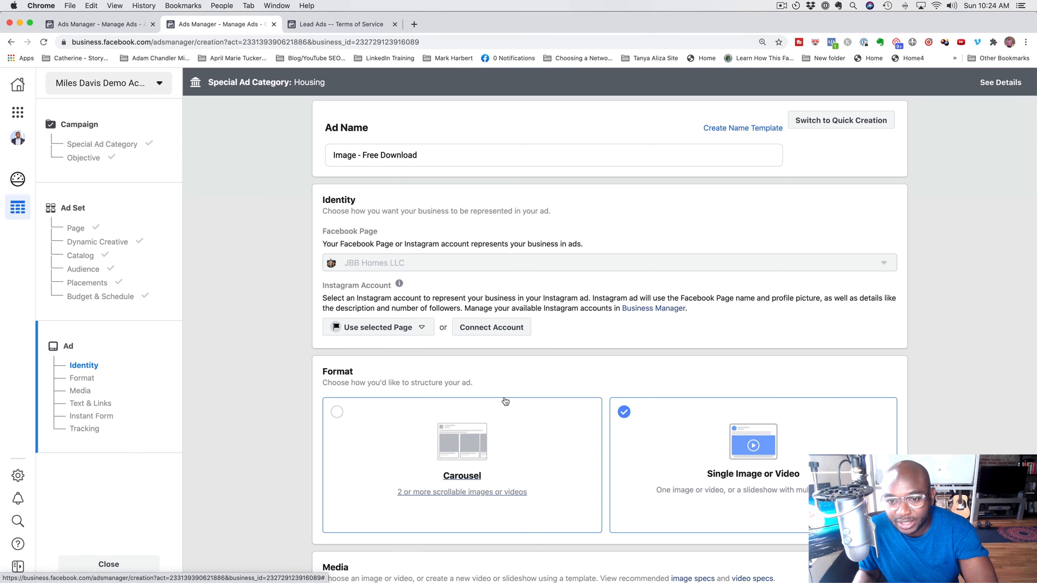
Step: Examine the ad's format and media options and open the account images for adding an image to the ad
scroll(486, 393, down, 3)
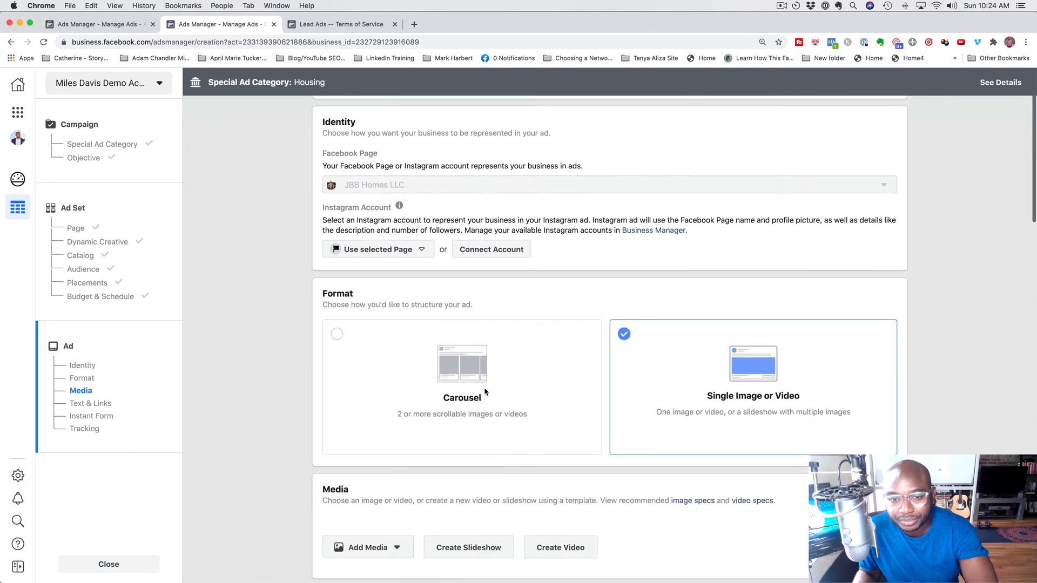
scroll(485, 392, down, 2)
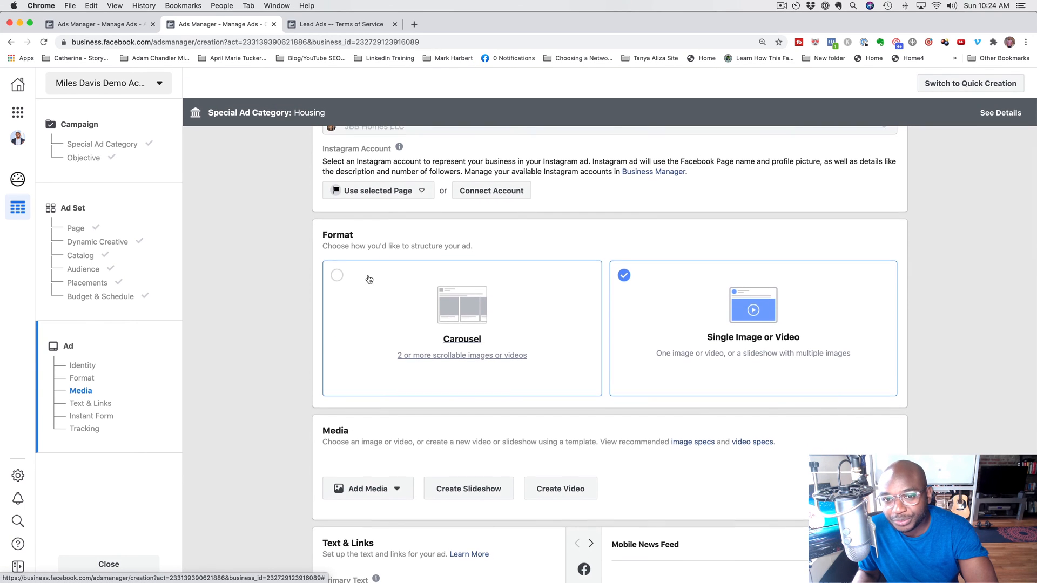
scroll(369, 279, down, 1)
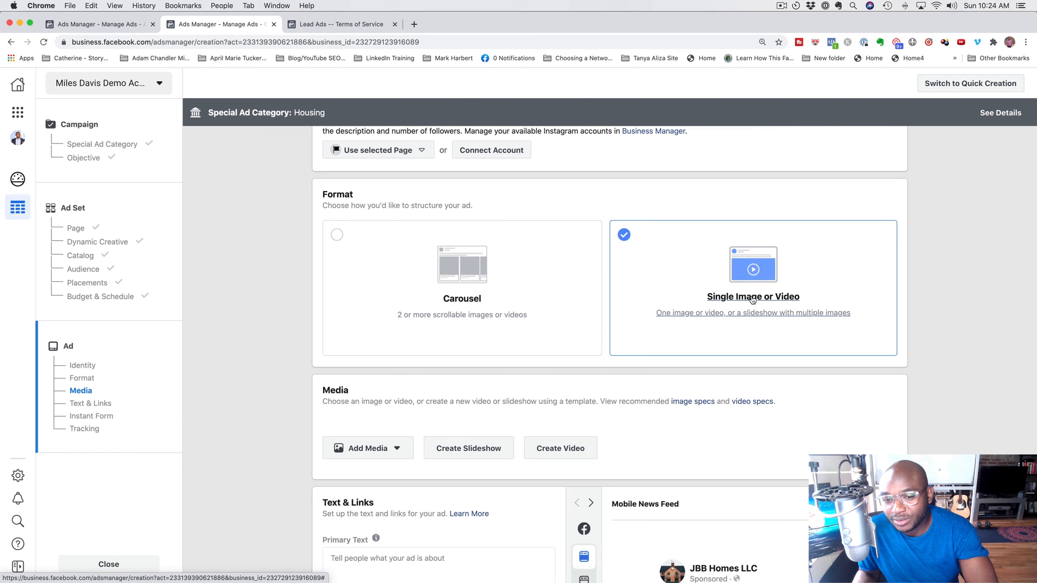
scroll(576, 335, down, 3)
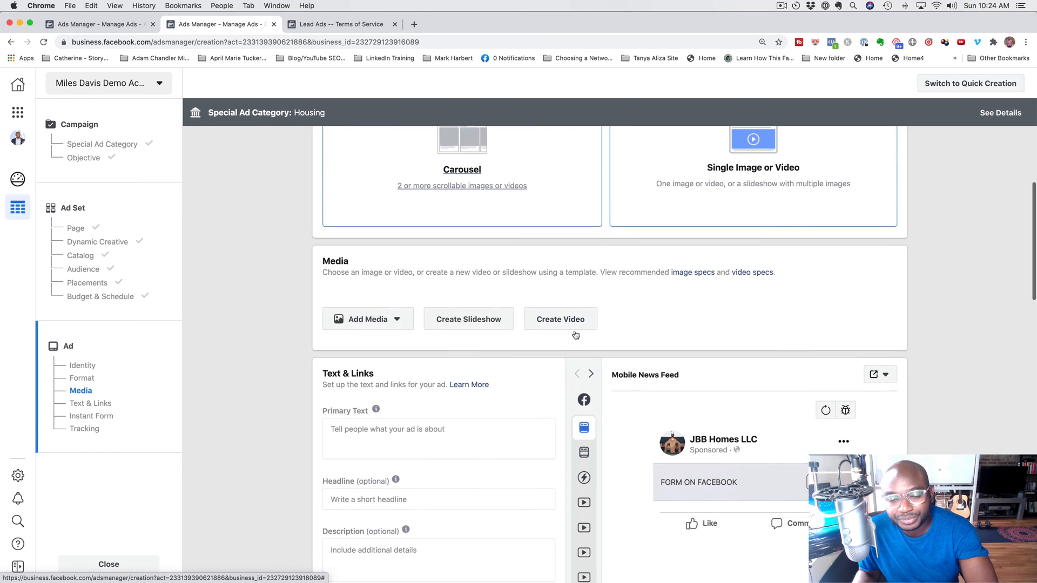
scroll(572, 327, down, 3)
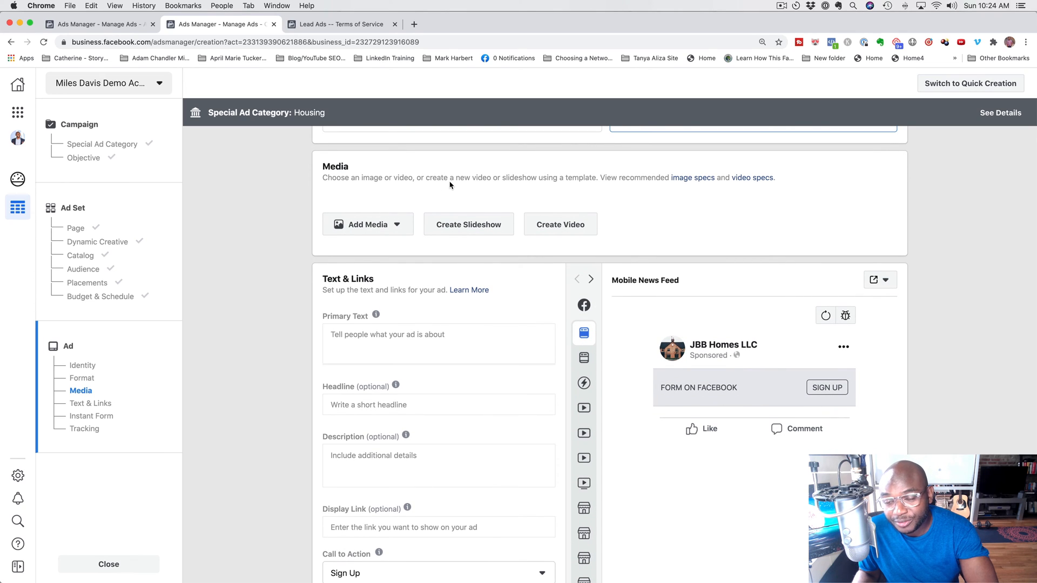
click(387, 232)
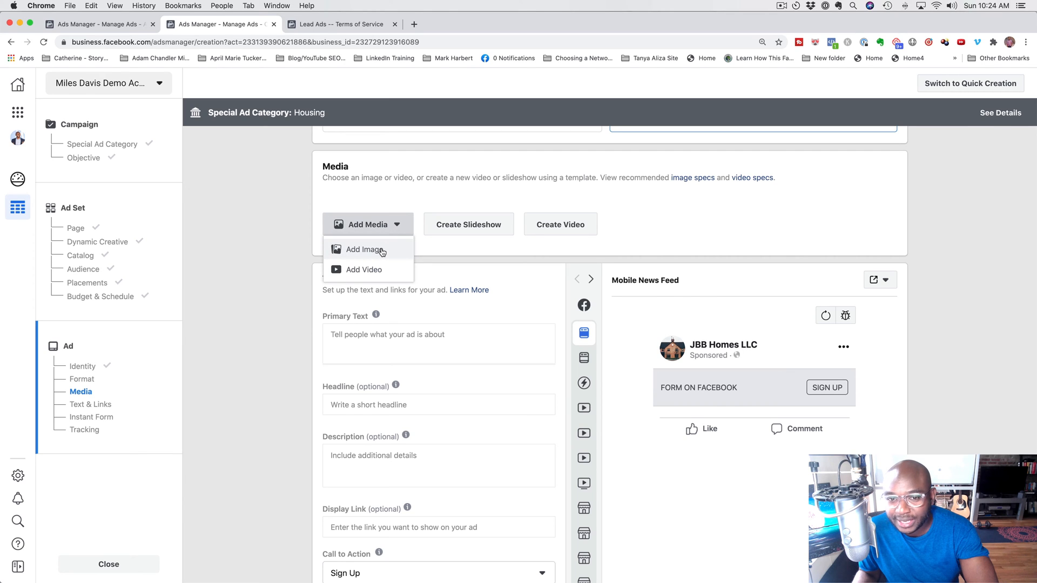
click(382, 252)
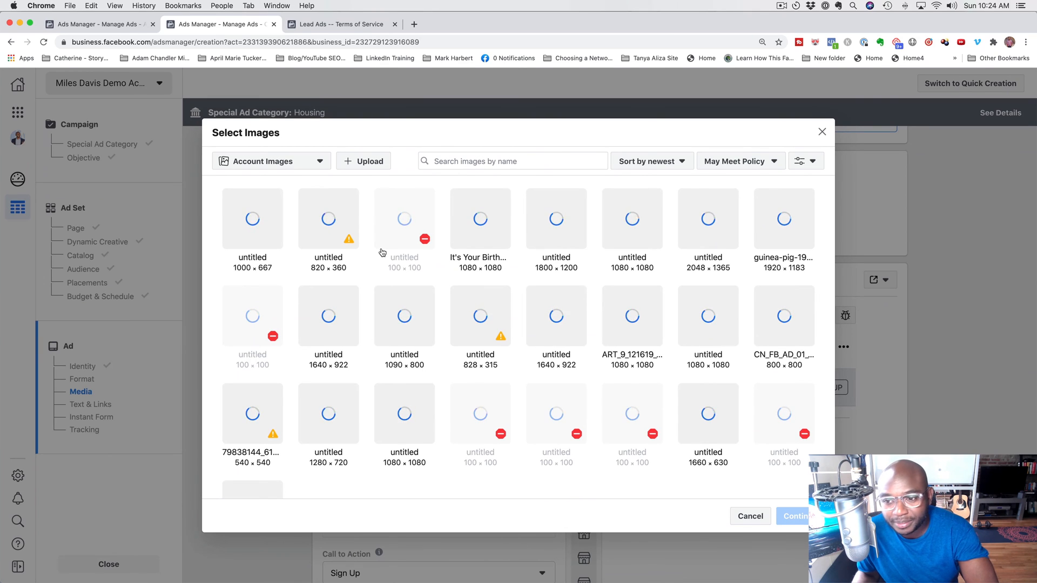
scroll(382, 252, down, 1)
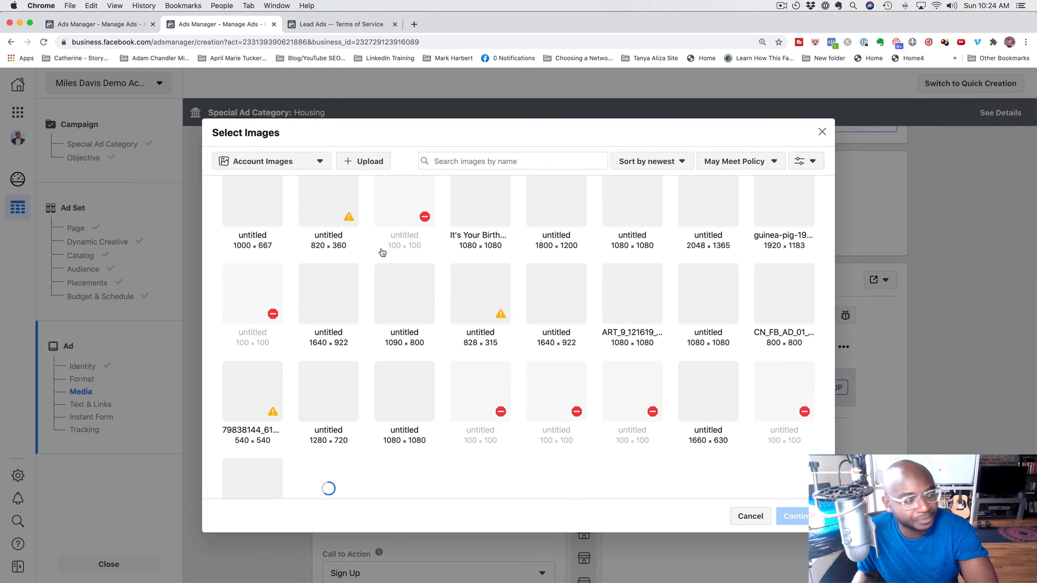
Step: Browse the Page images, return to the account images and look through them for a suitable ad picture
click(289, 162)
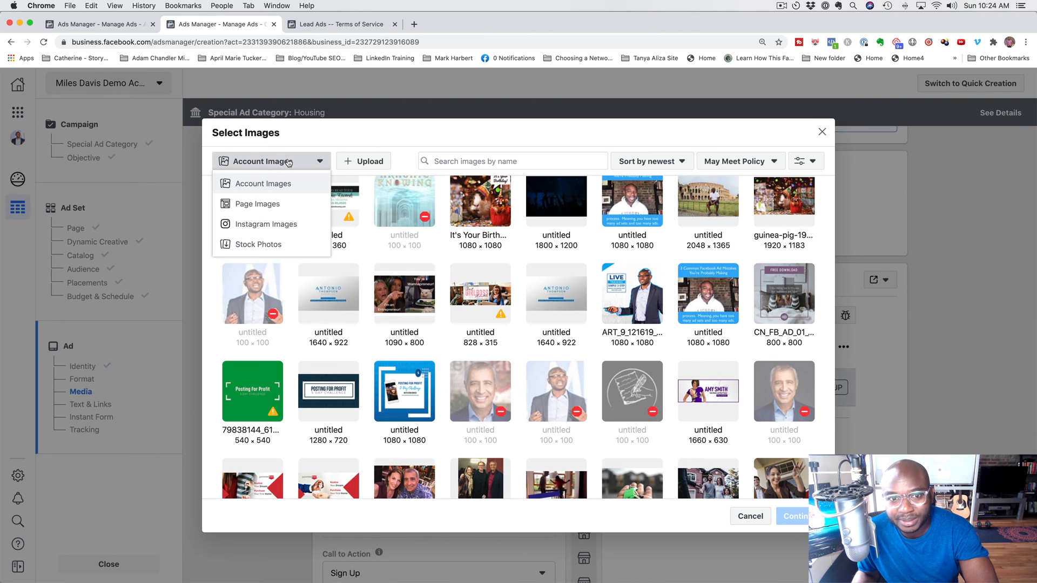
click(285, 211)
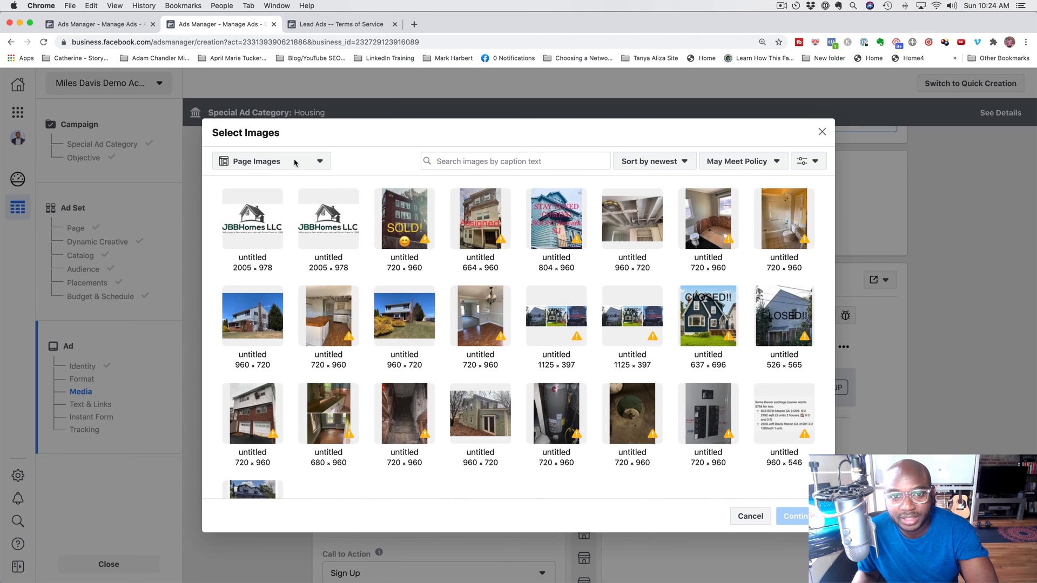
click(318, 162)
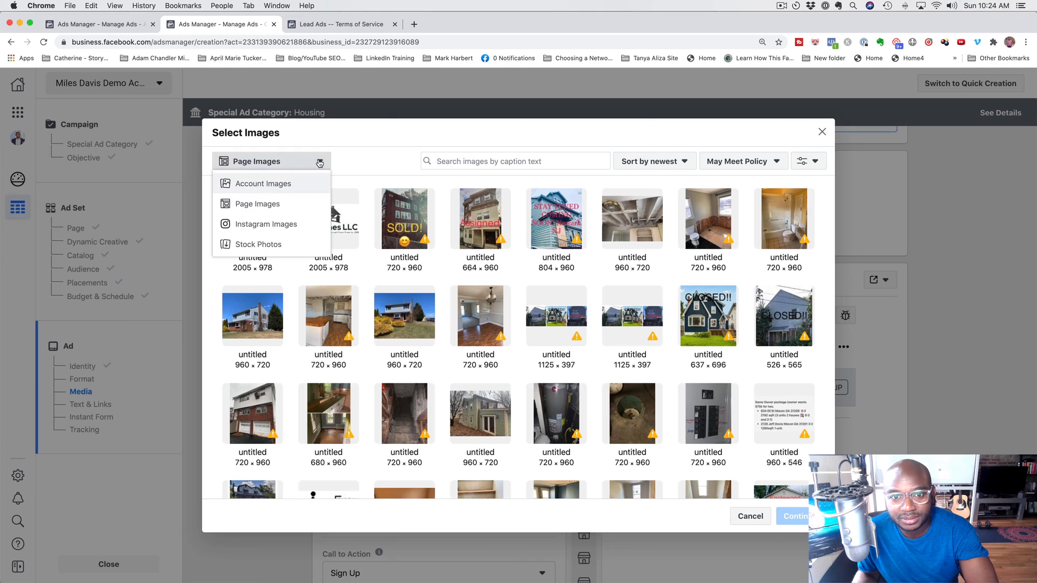
click(296, 184)
scroll(465, 270, down, 10)
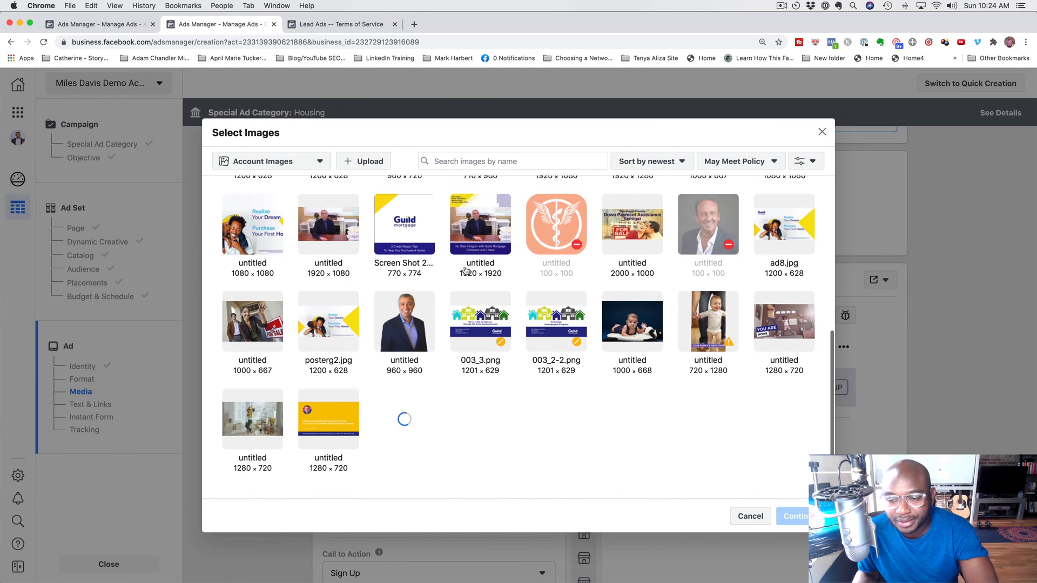
scroll(466, 270, up, 10)
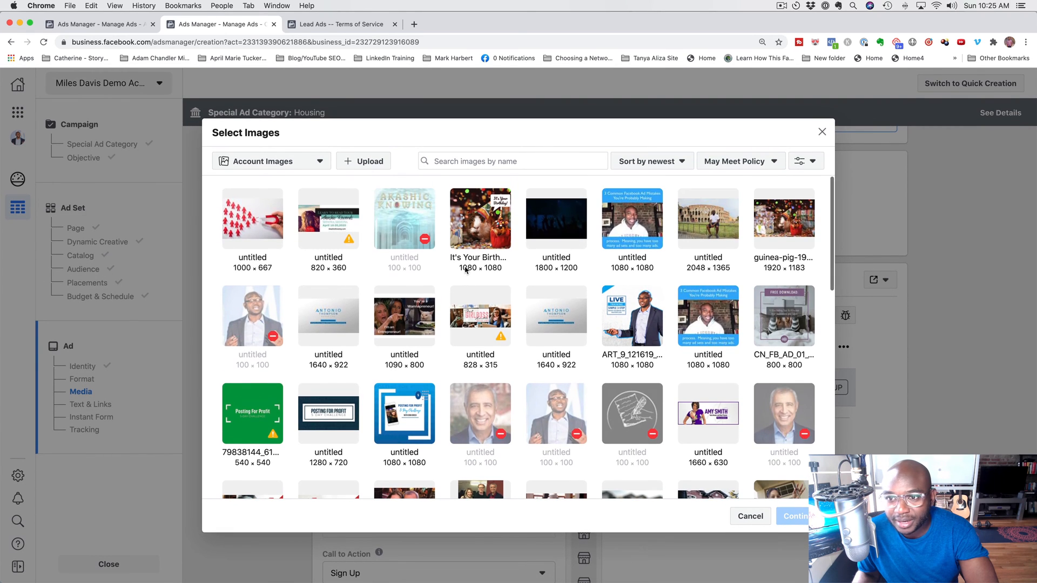
Step: Try to use a stock photo found with the search "homebuyer", picking the one of people meeting at a table
click(312, 169)
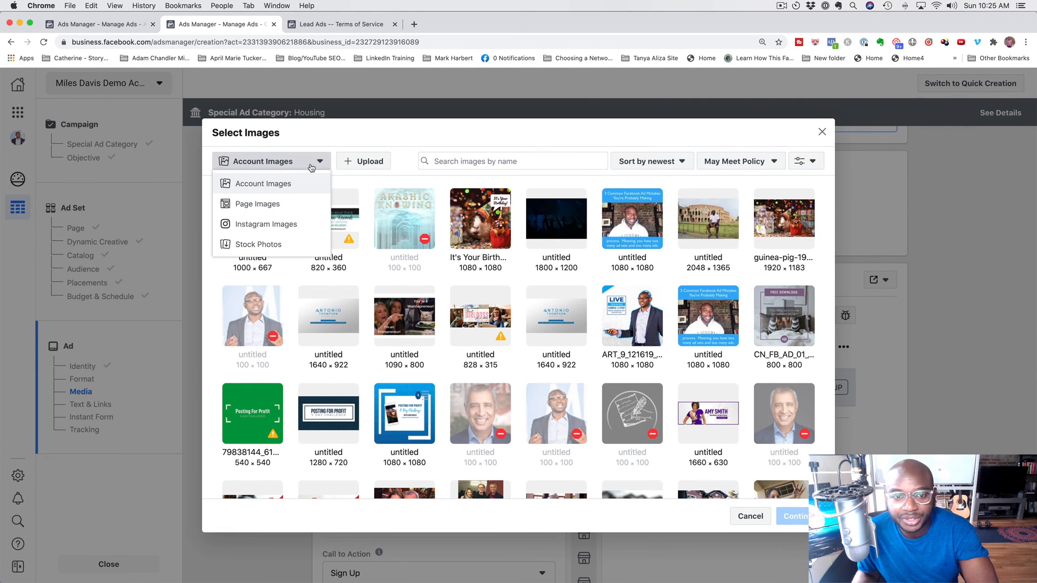
click(288, 243)
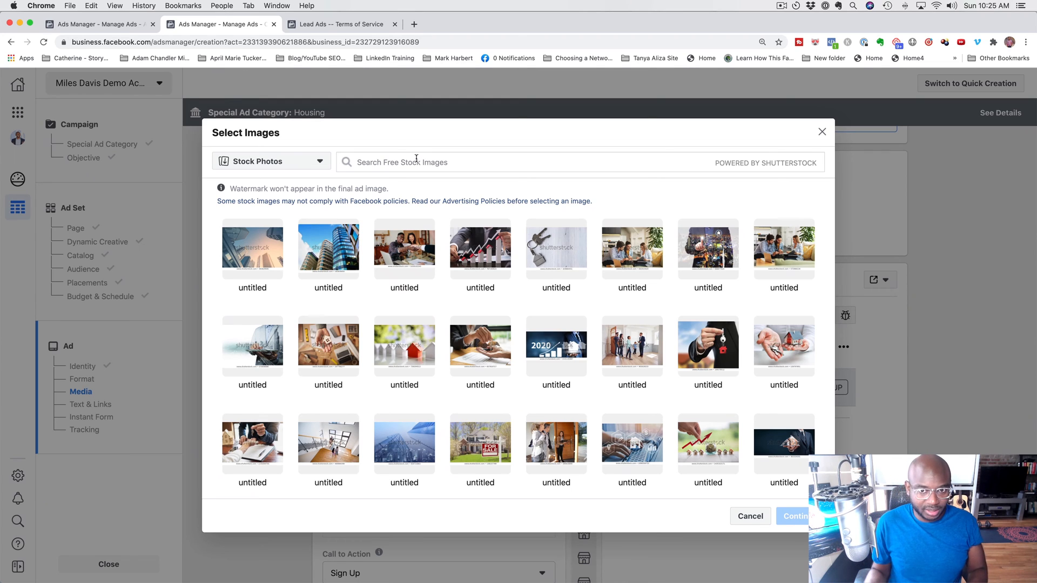
click(417, 163)
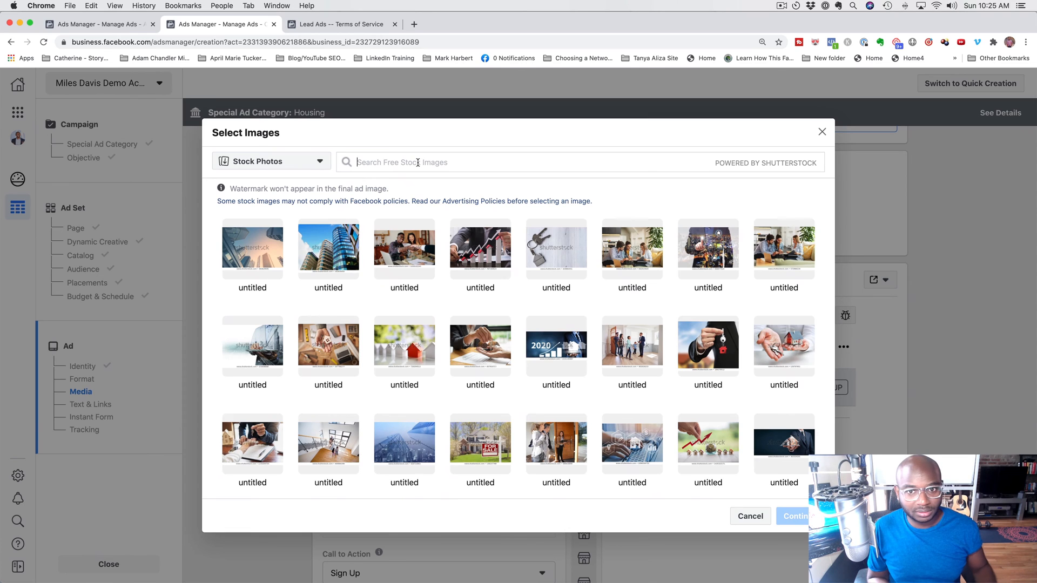
text(hom)
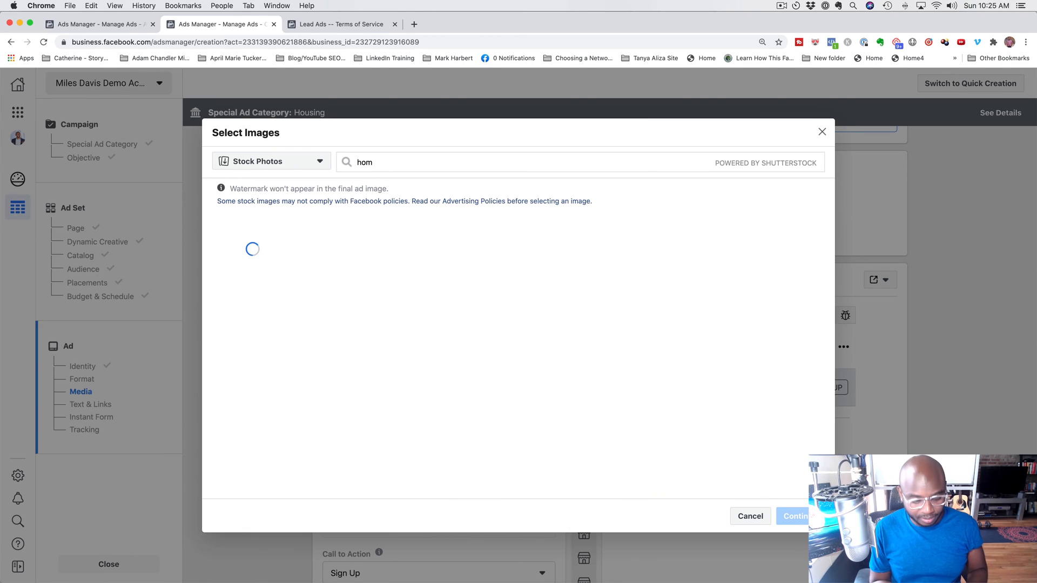
text(ebuyer)
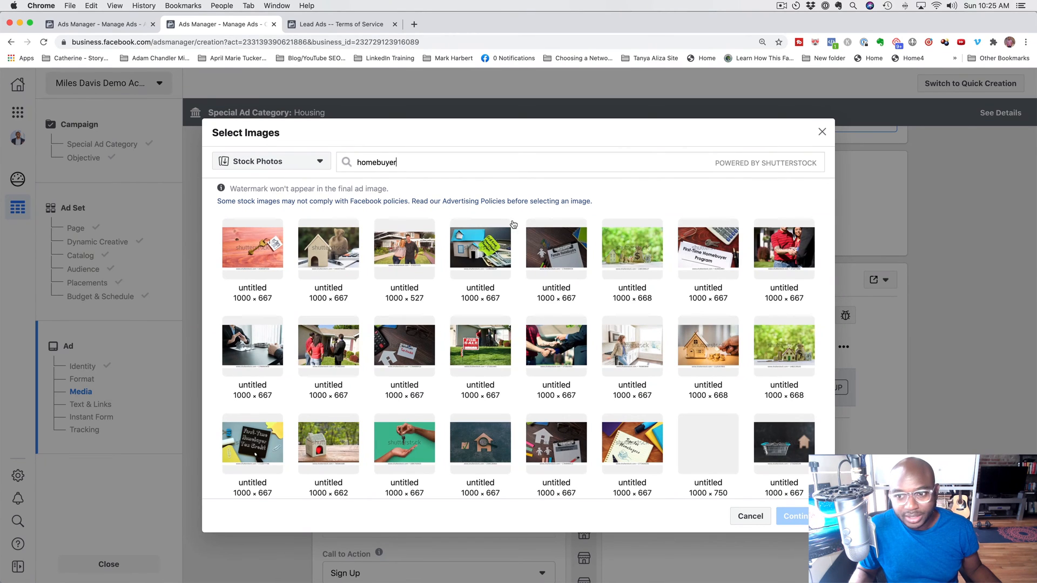
scroll(540, 257, down, 3)
scroll(548, 271, down, 4)
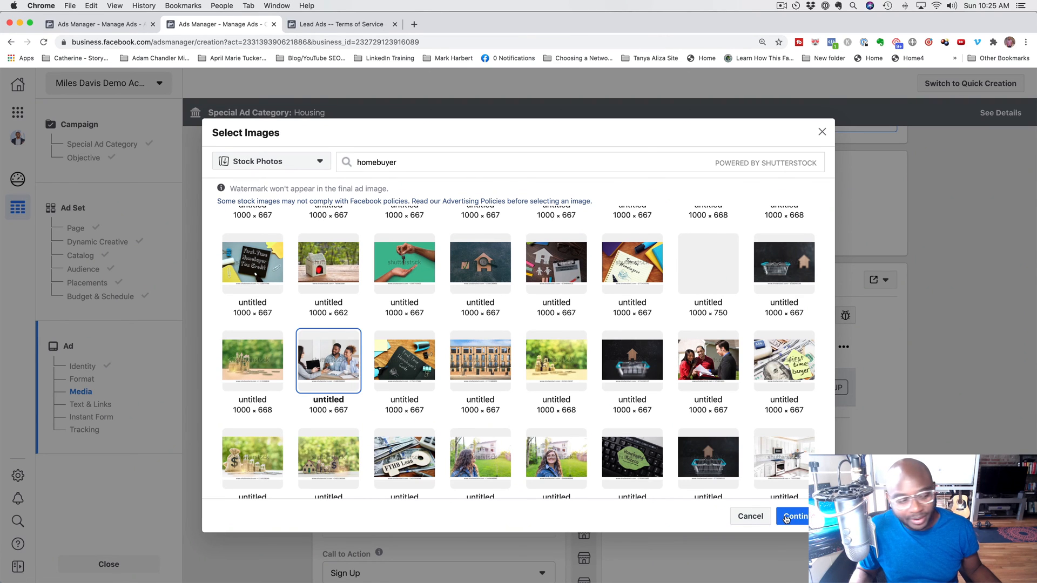
click(785, 519)
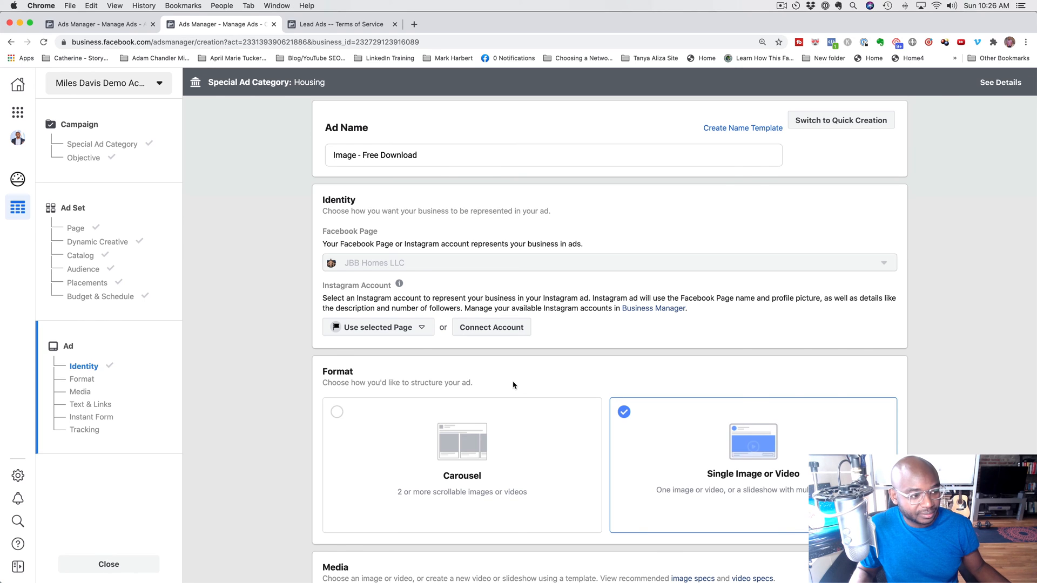
Step: Upload JBB_1200x628_02_07222020_v2.jpg from the Downloads folder and use it as the ad's image
scroll(514, 385, down, 5)
click(682, 309)
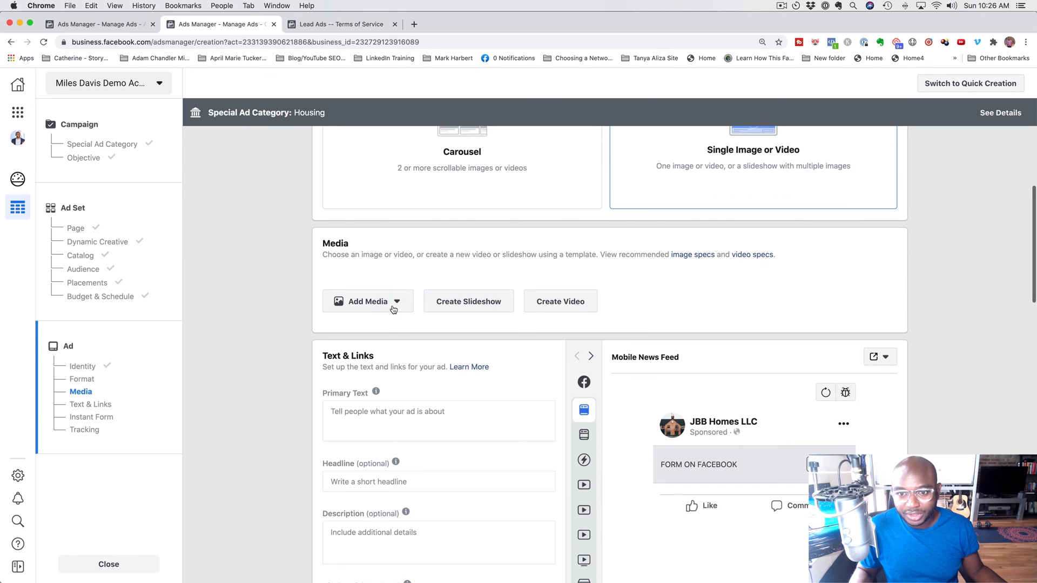
click(397, 306)
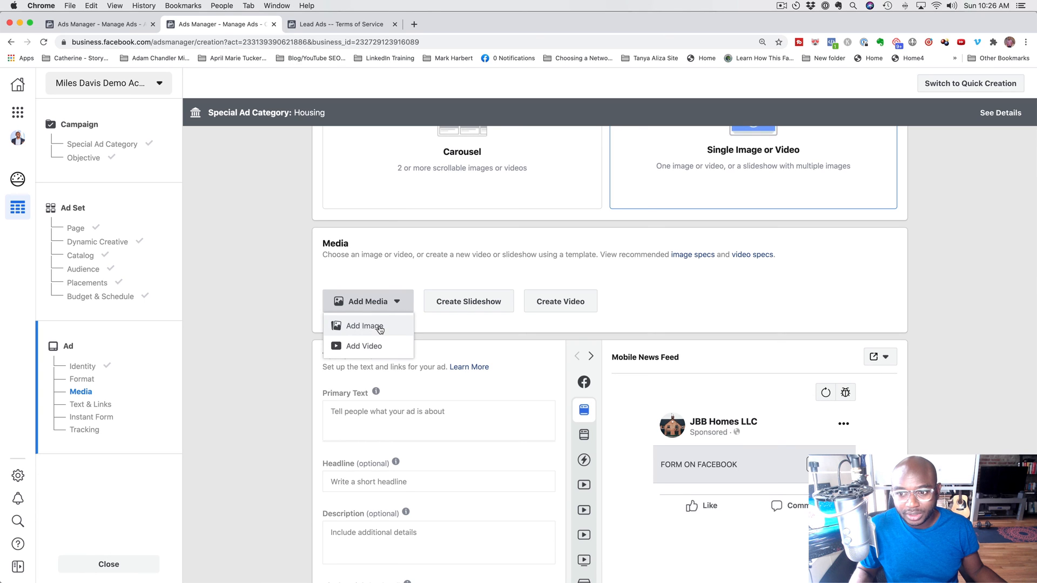
click(379, 328)
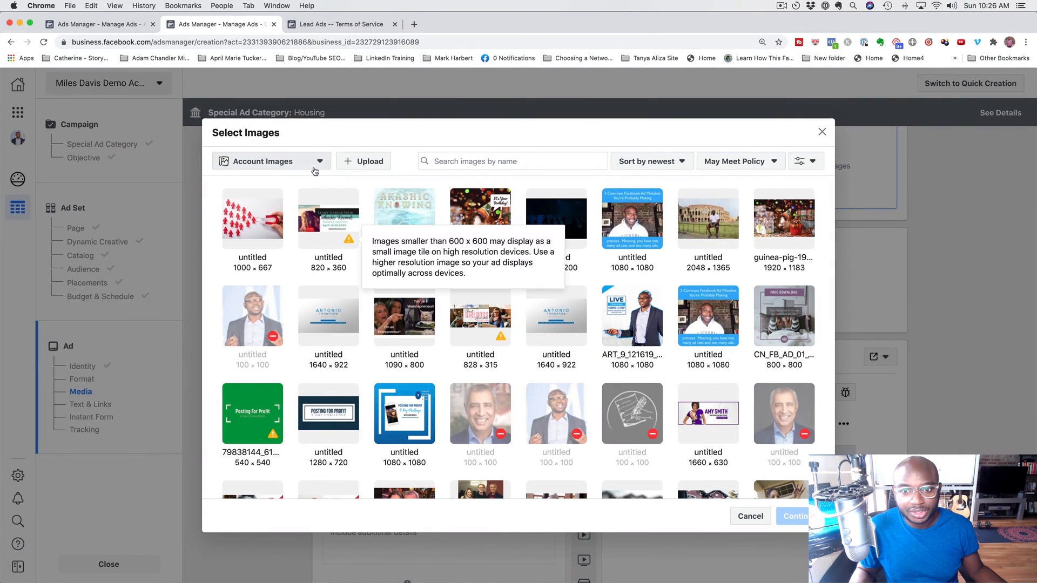
click(363, 161)
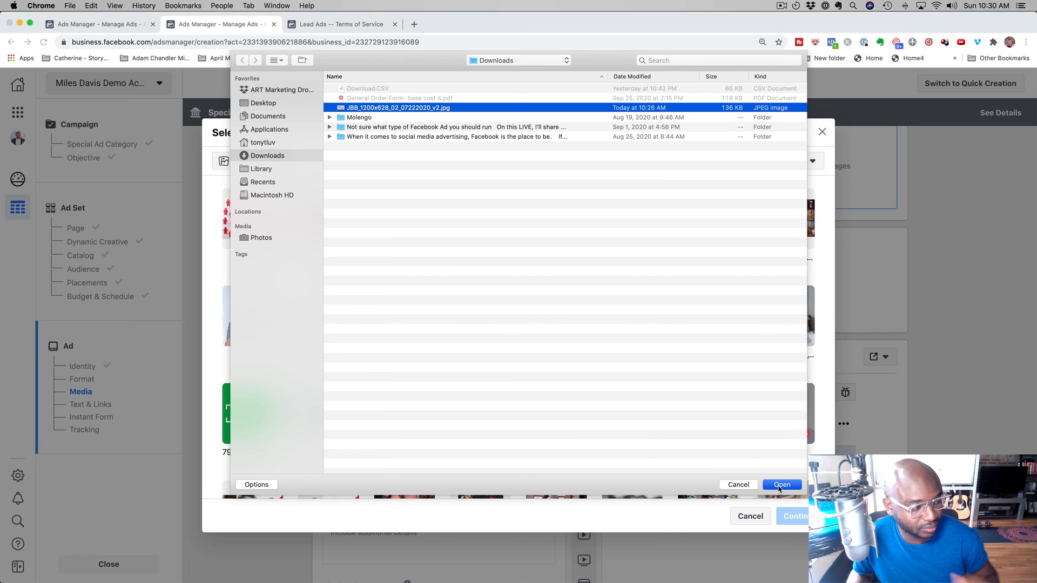
click(781, 485)
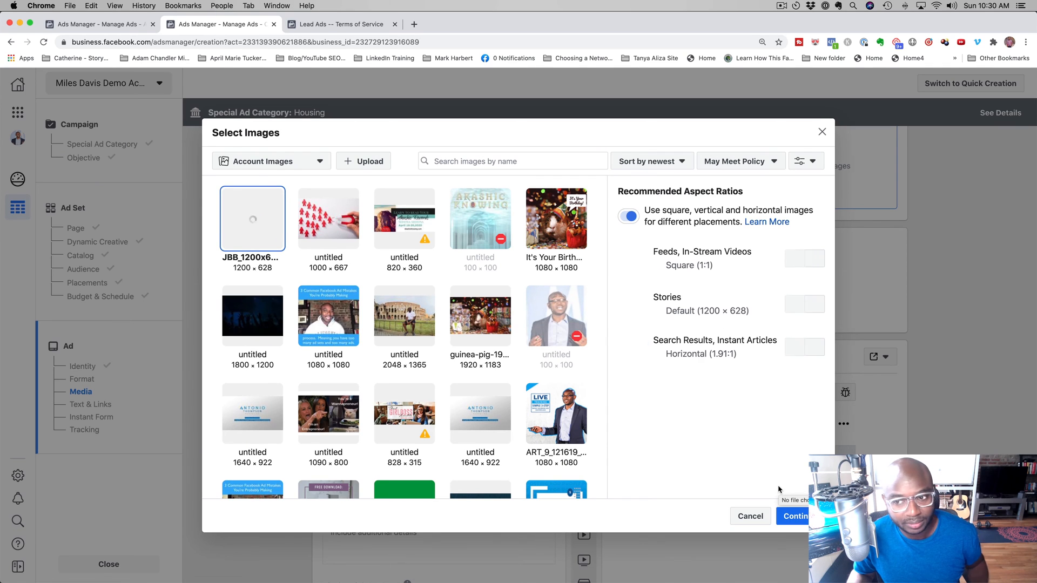
click(787, 513)
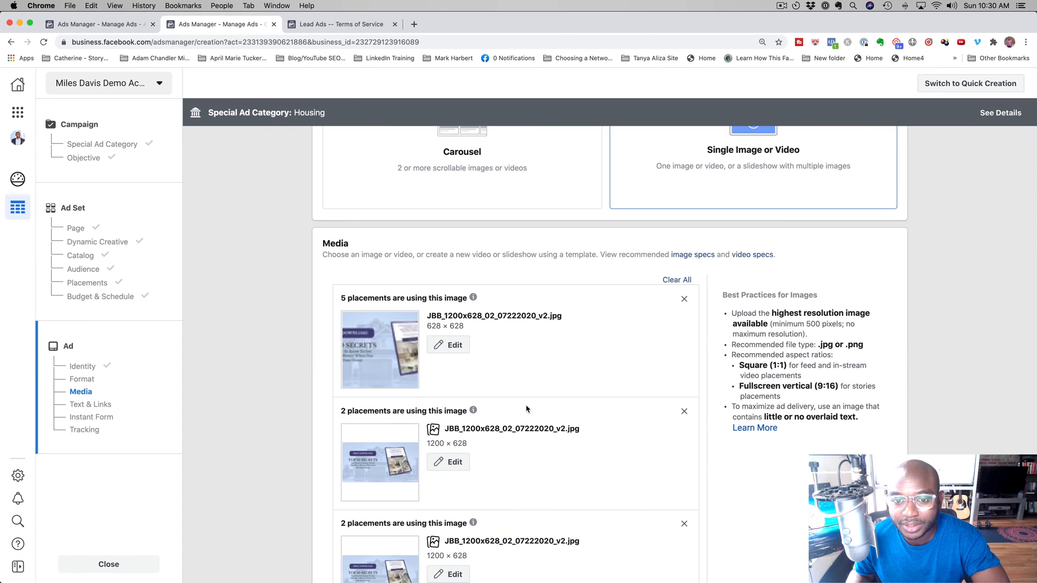
Step: Examine the image crops for each placement and the text fields, and switch the ad preview to Desktop News Feed
scroll(527, 408, down, 1)
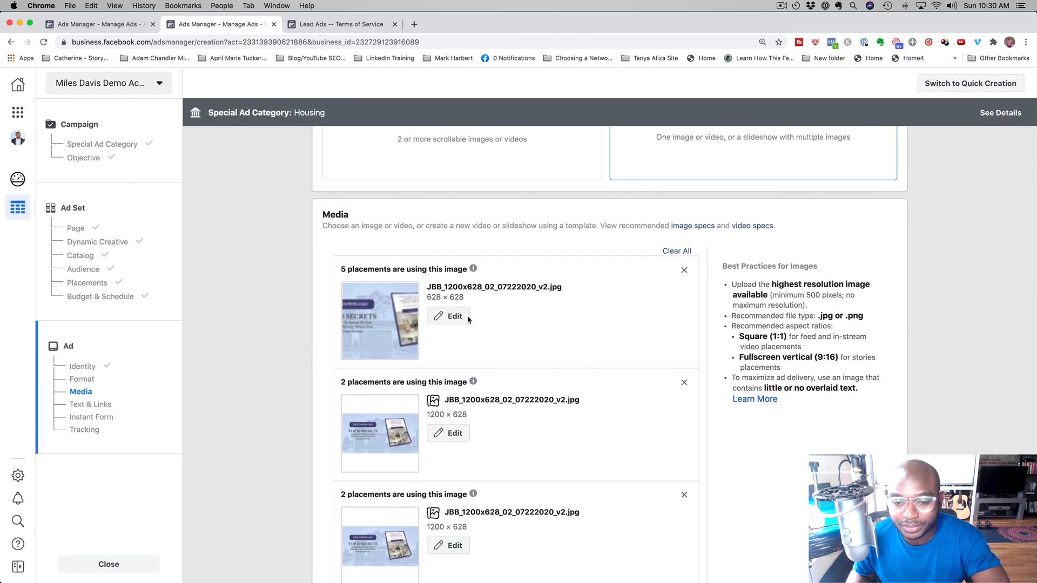
scroll(475, 389, down, 6)
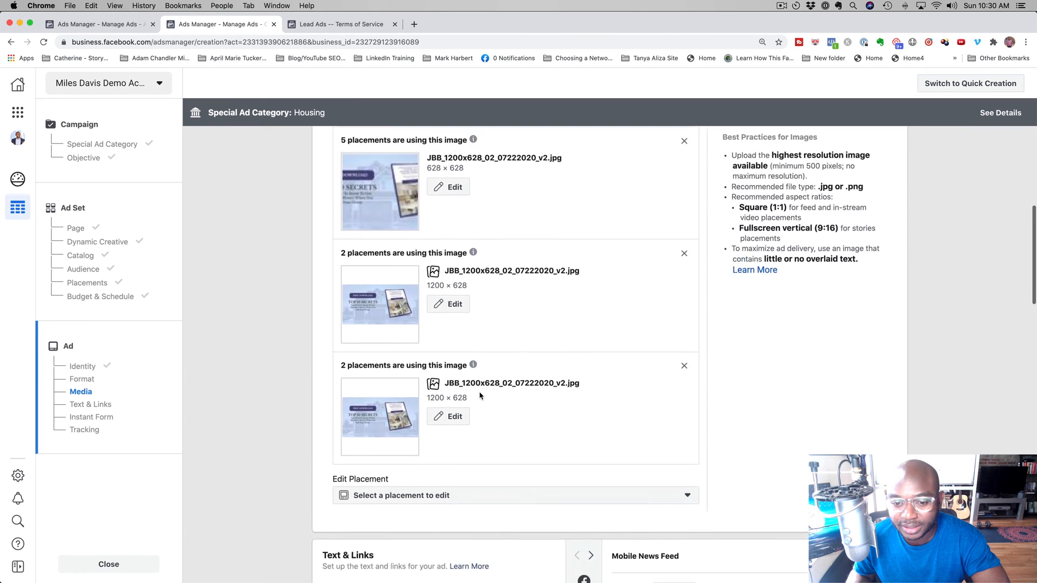
scroll(480, 396, down, 8)
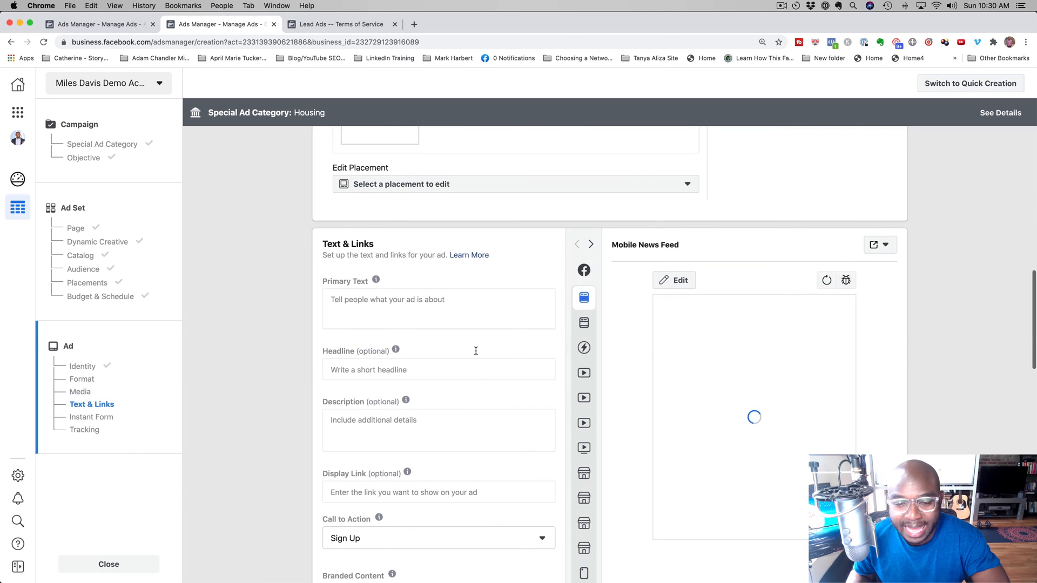
click(412, 291)
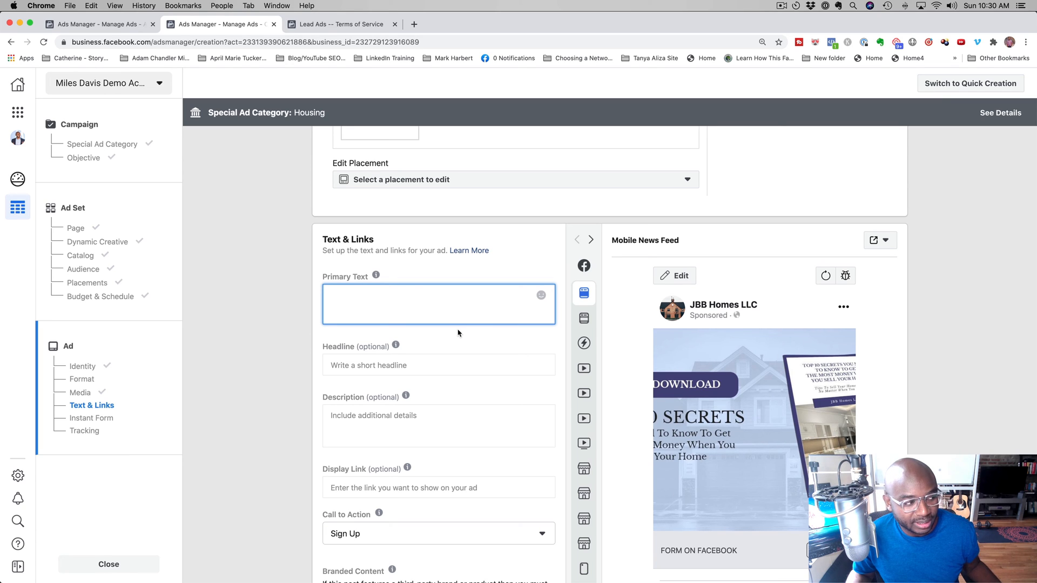
scroll(465, 363, down, 1)
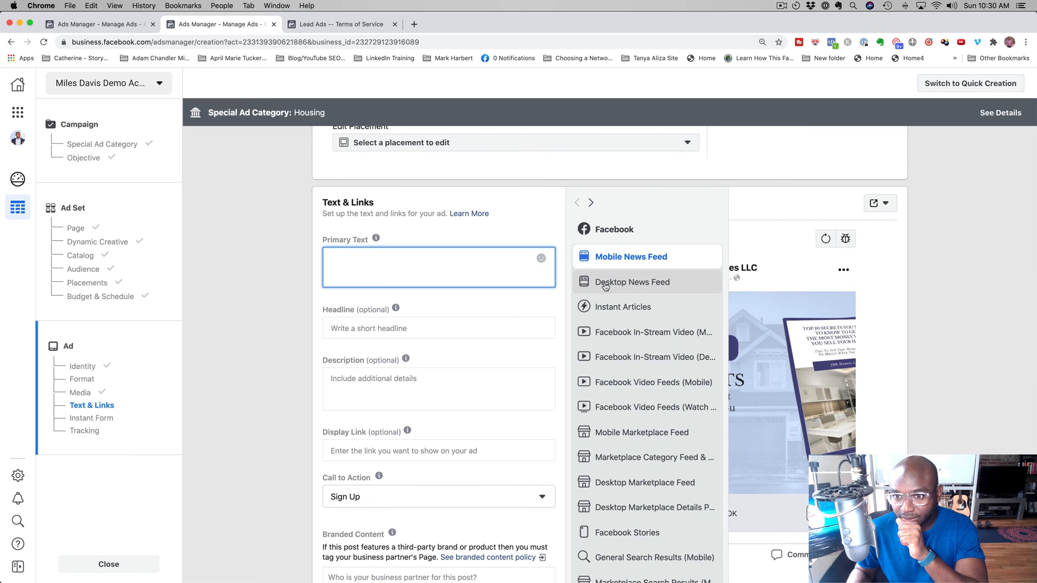
click(605, 285)
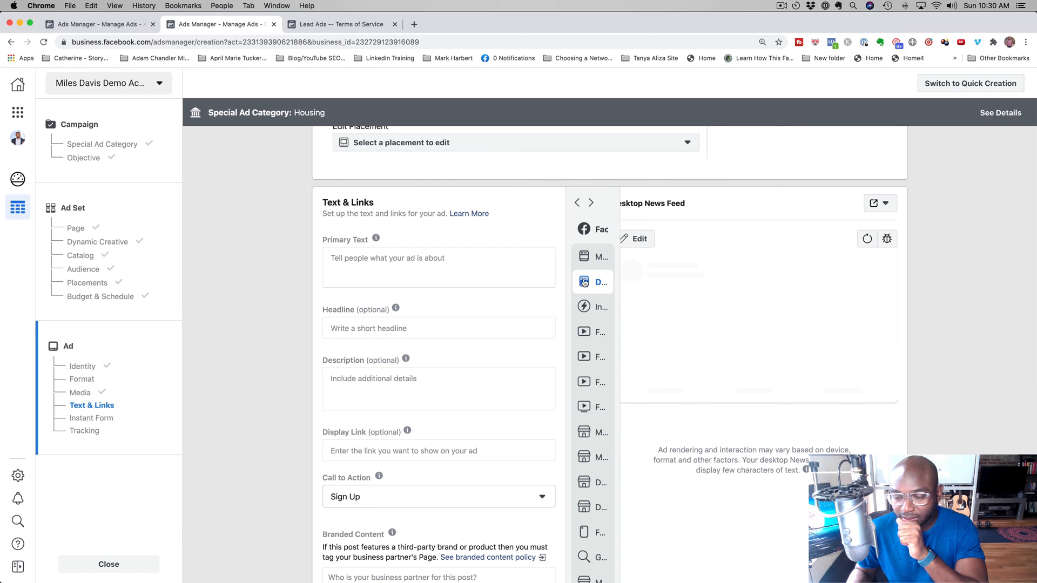
Step: Switch the ad preview to Mobile News Feed and examine how the image is cropped in it
click(607, 258)
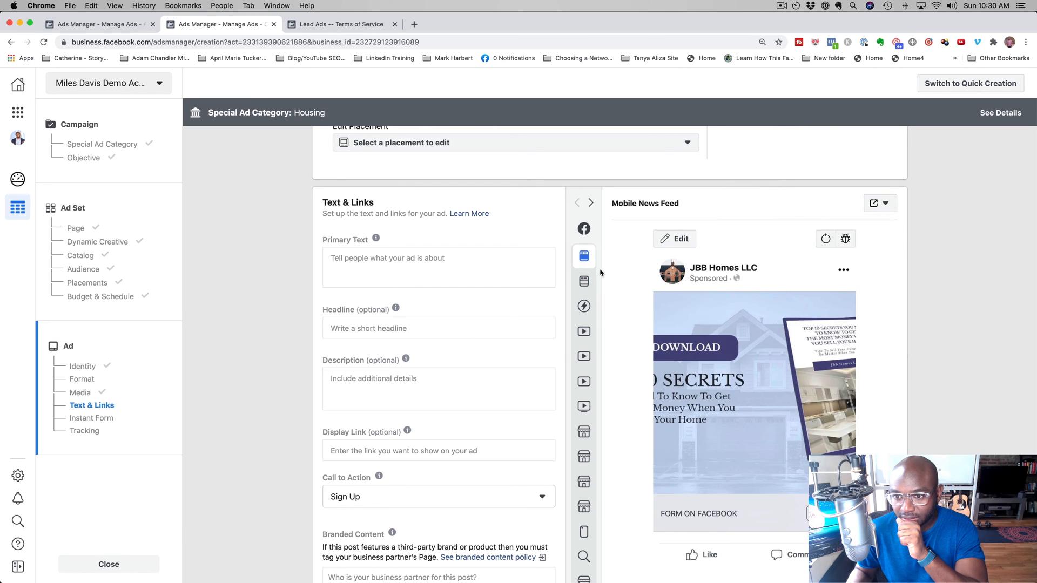
scroll(848, 388, down, 5)
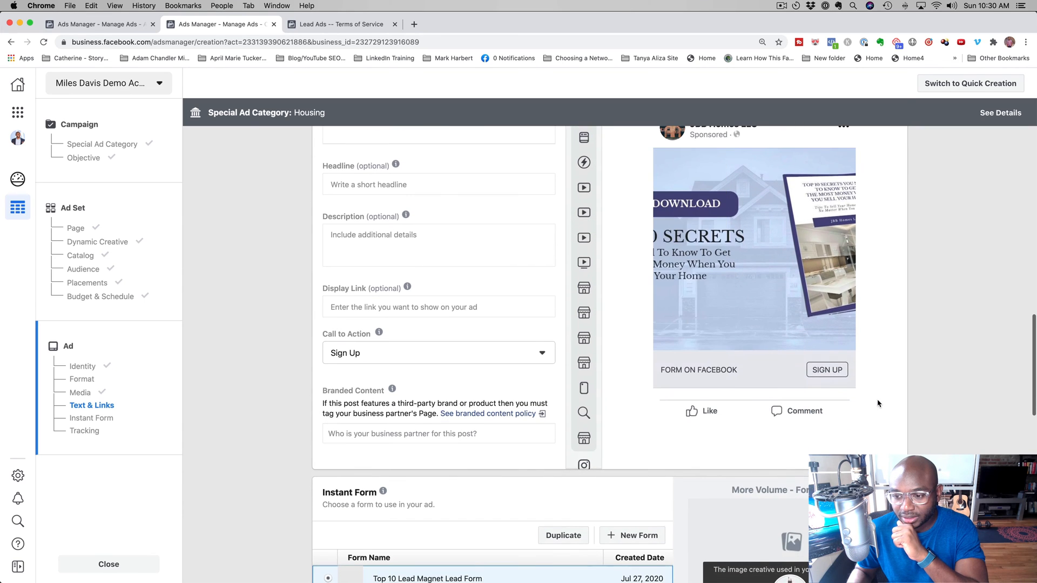
scroll(875, 401, down, 4)
scroll(875, 401, up, 4)
scroll(875, 401, up, 10)
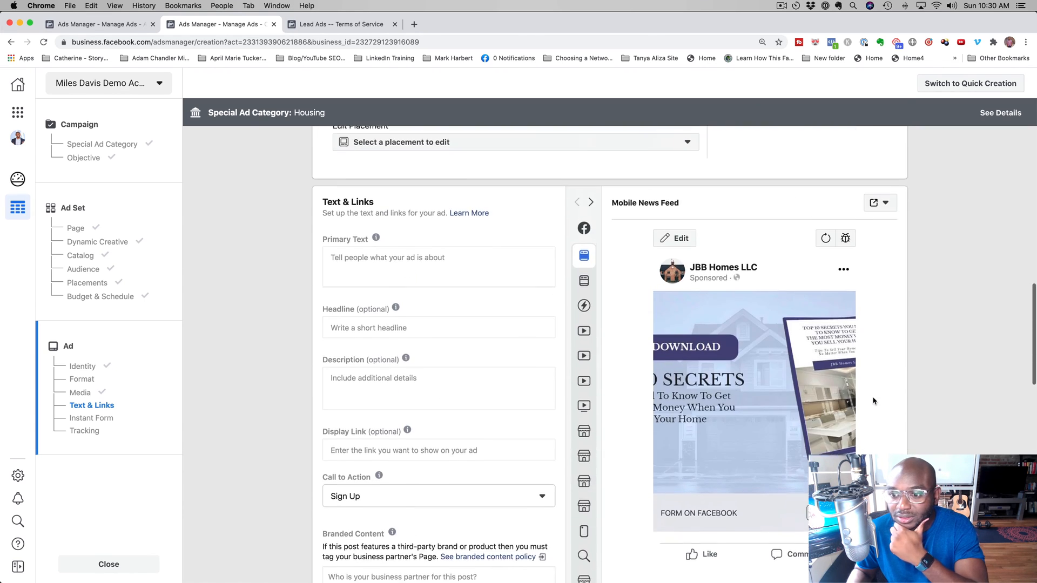
scroll(873, 401, up, 3)
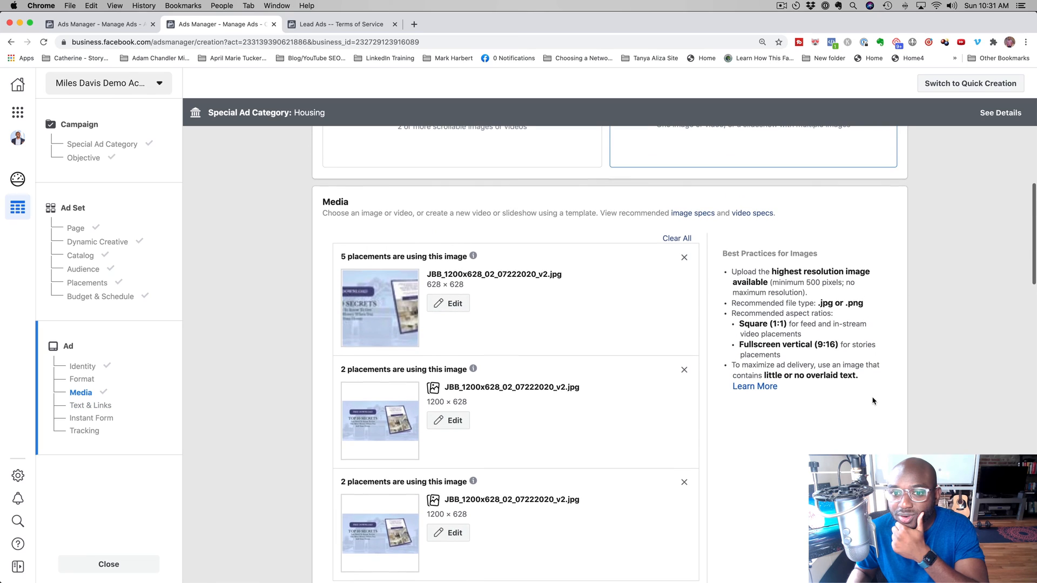
Step: Set the crop of the image used by the first group of placements to Original and save it
click(450, 305)
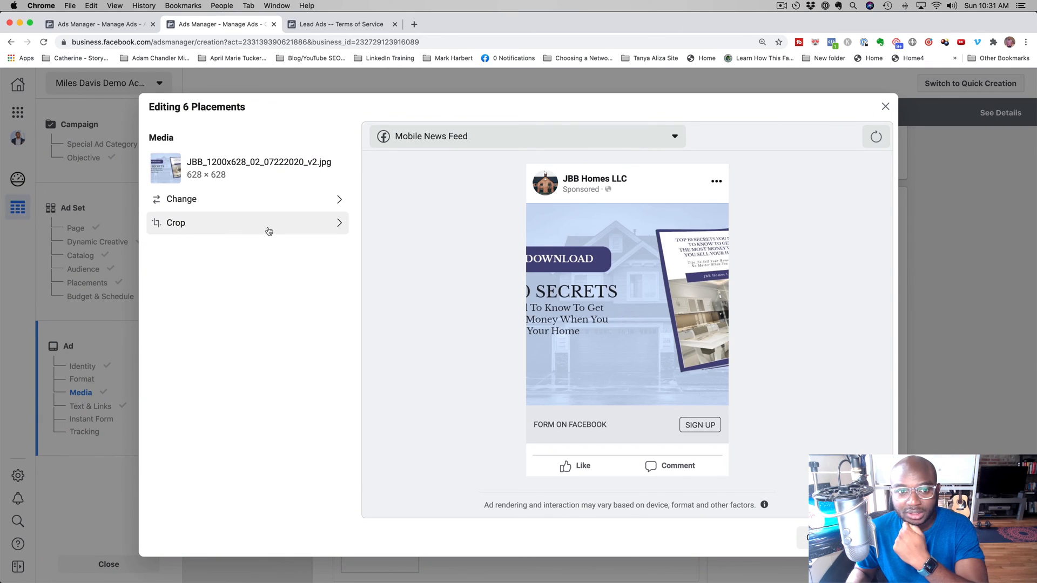
click(268, 230)
click(468, 204)
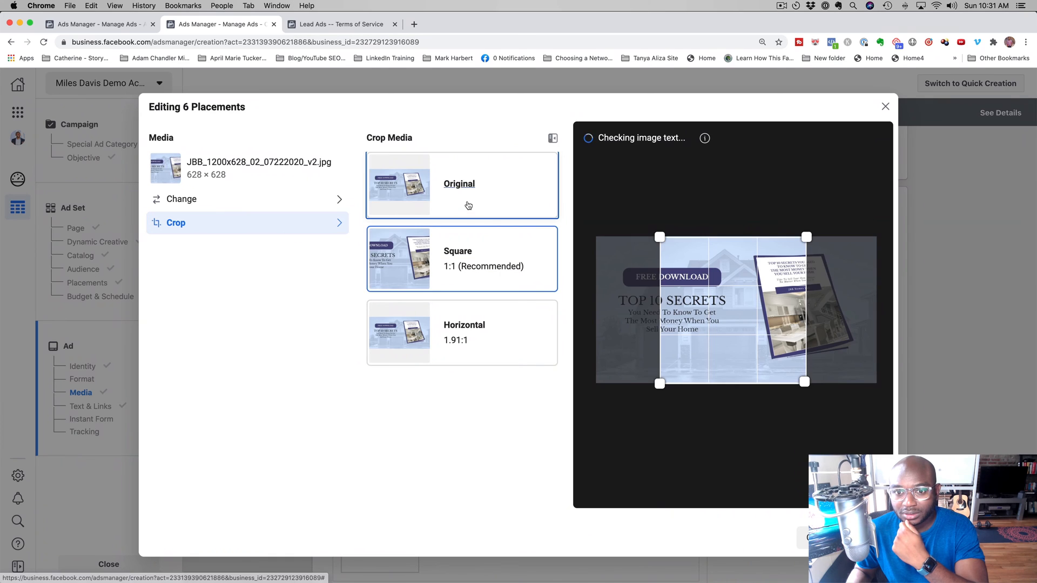
click(869, 538)
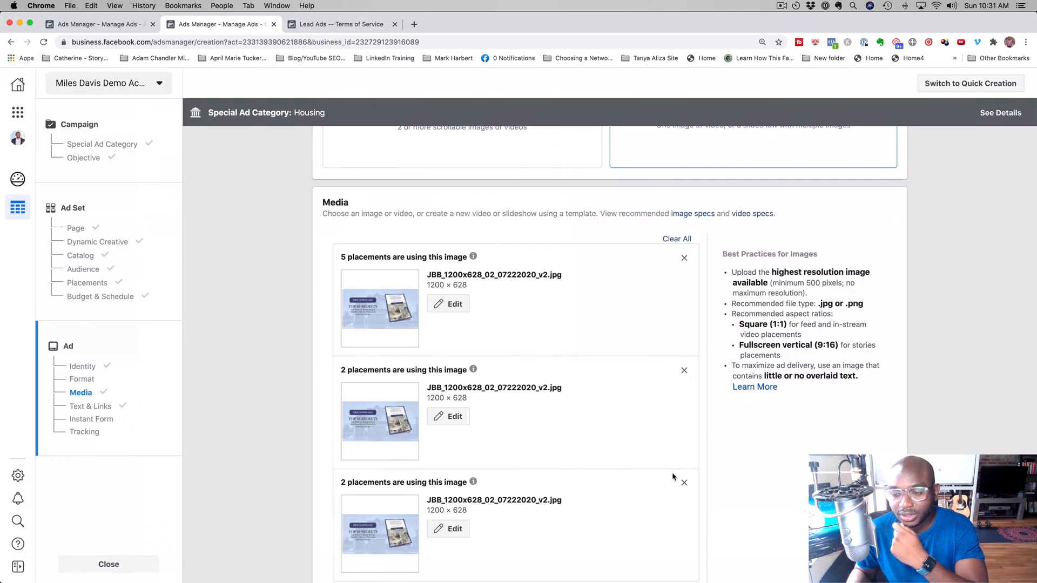
scroll(666, 475, down, 10)
scroll(665, 475, up, 10)
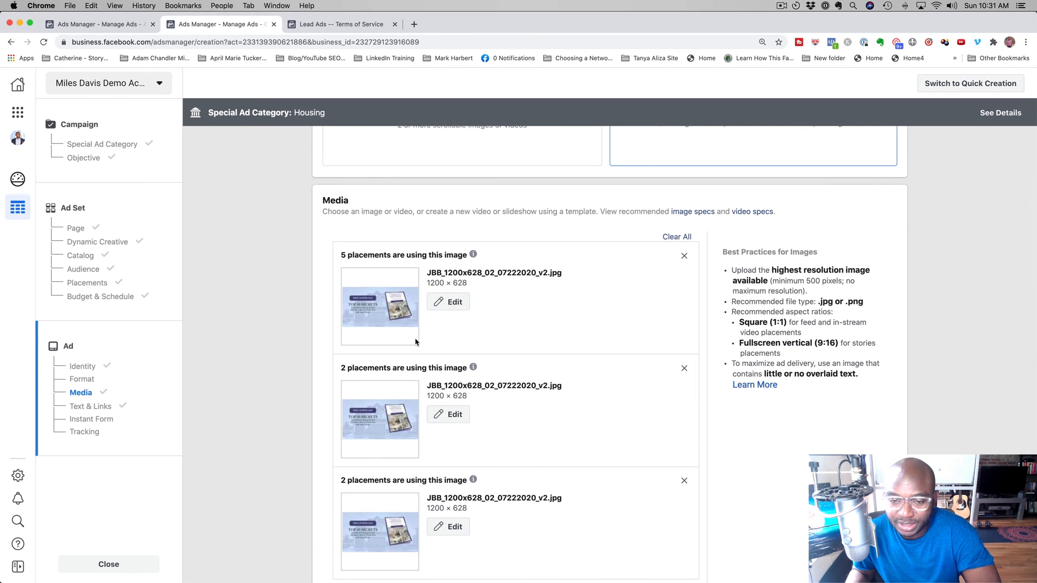
Step: Start the ad's primary text with the opening line "Want to sell your home fast?"
scroll(475, 324, down, 6)
scroll(416, 337, down, 2)
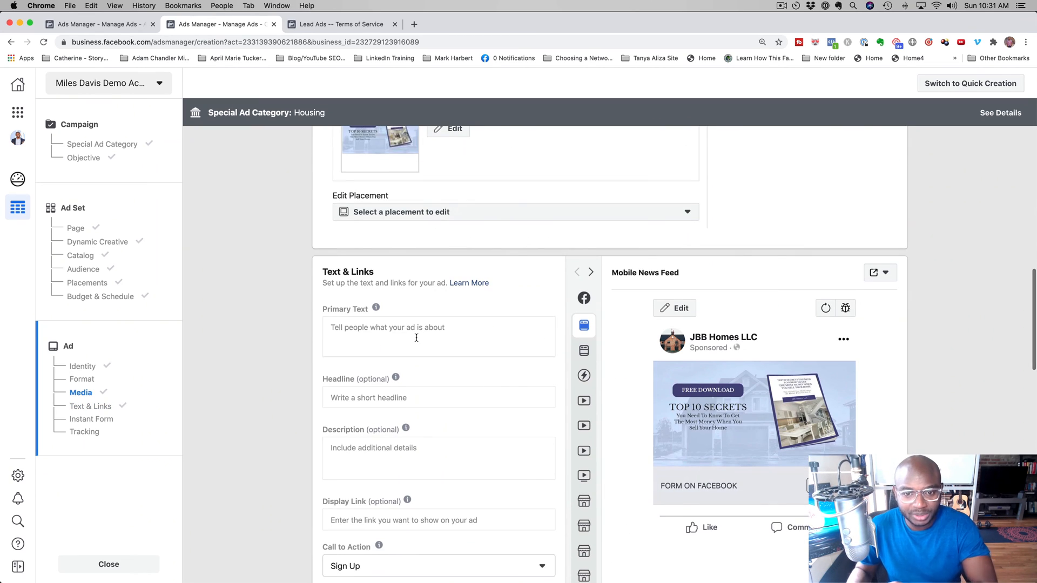
click(416, 338)
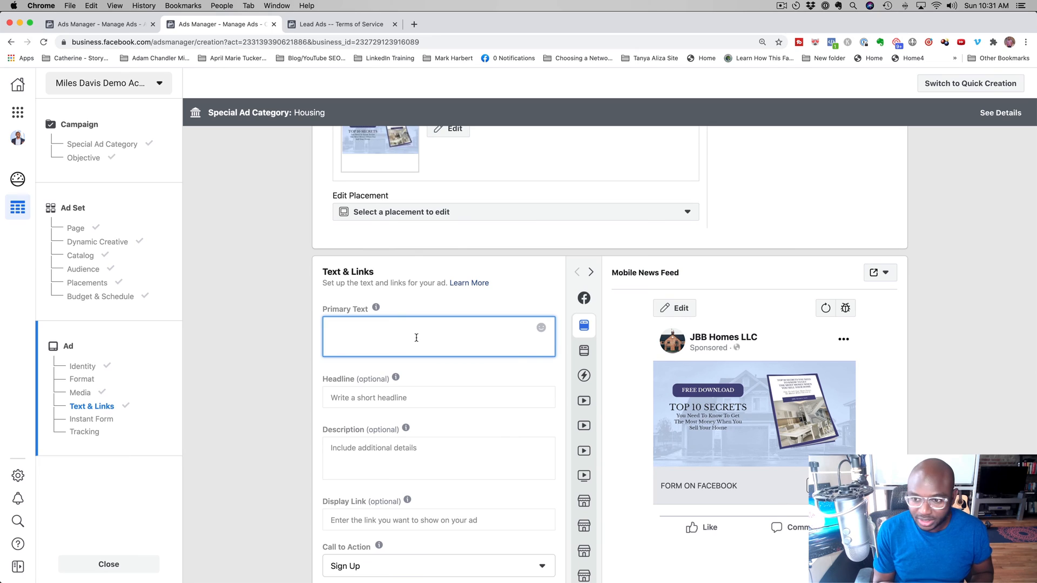
text(Want to see )
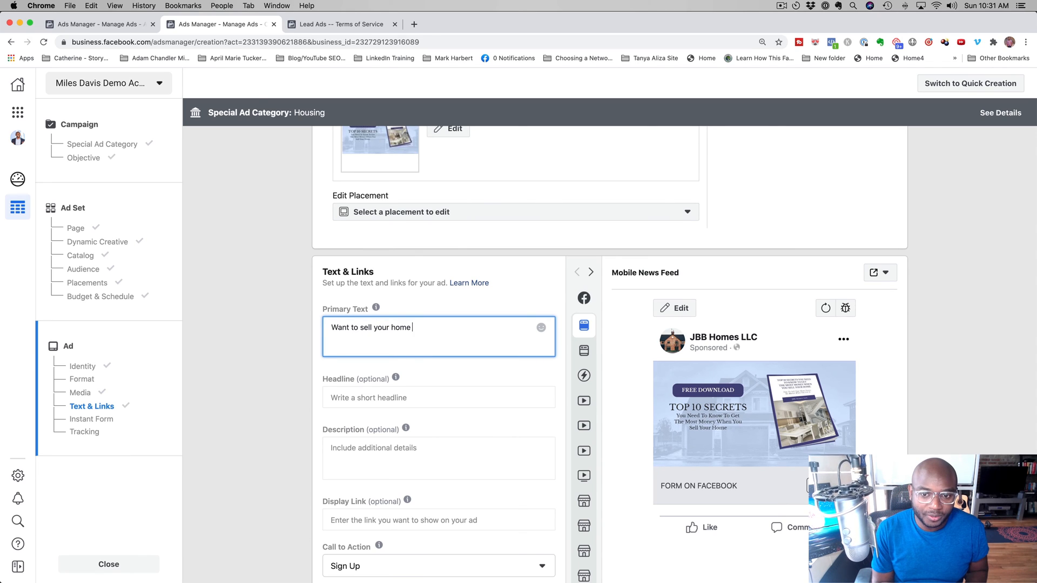
text( your home fast?)
key(Return)
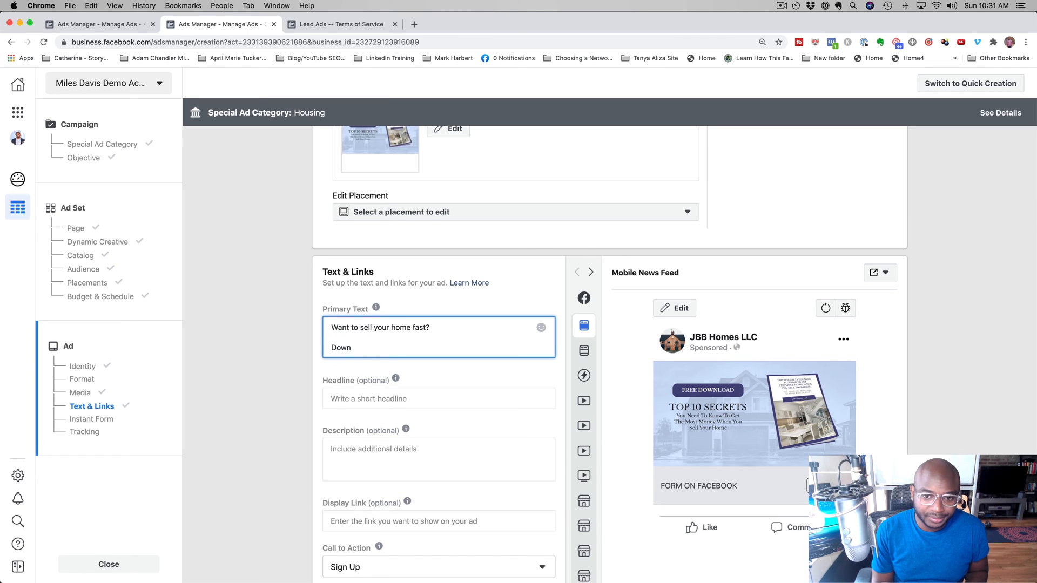
Step: Add the primary text paragraph: Download your copy of the "Top 10 Secrets You Need To Know To Get The Most Money When You Sell Your Home"
text(Download your )
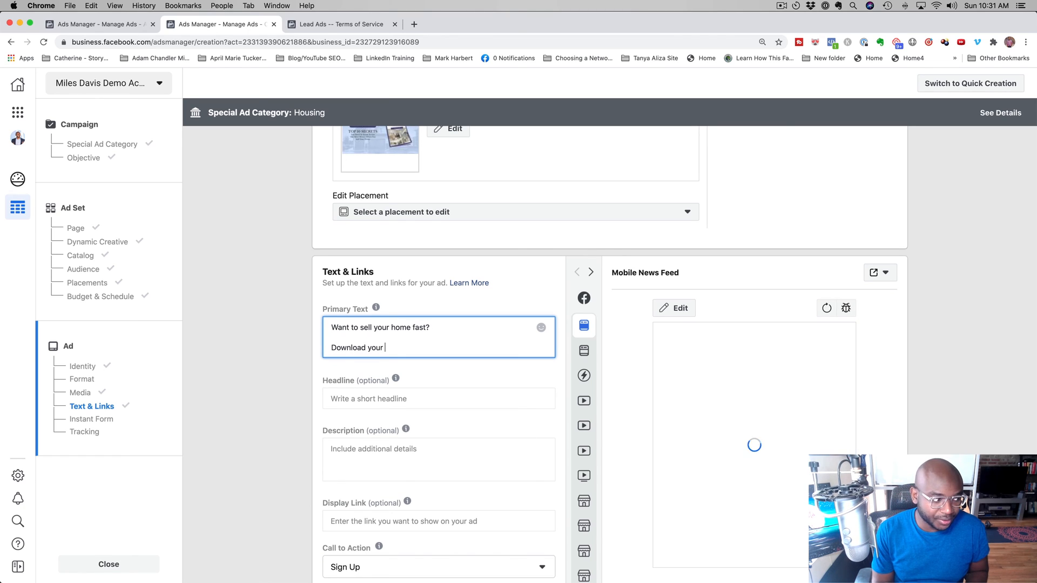
text(copy of the )
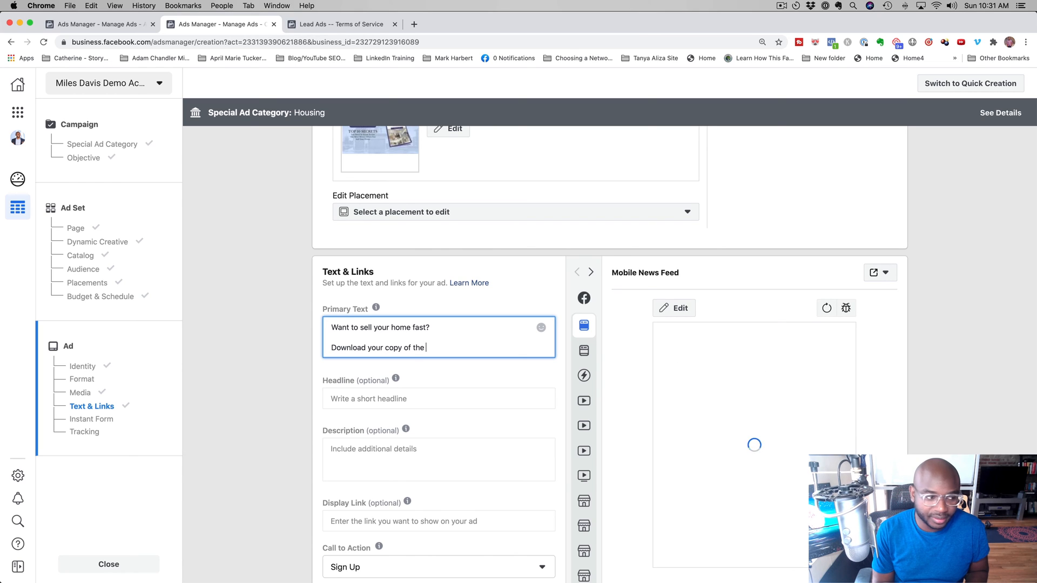
text("Top 1)
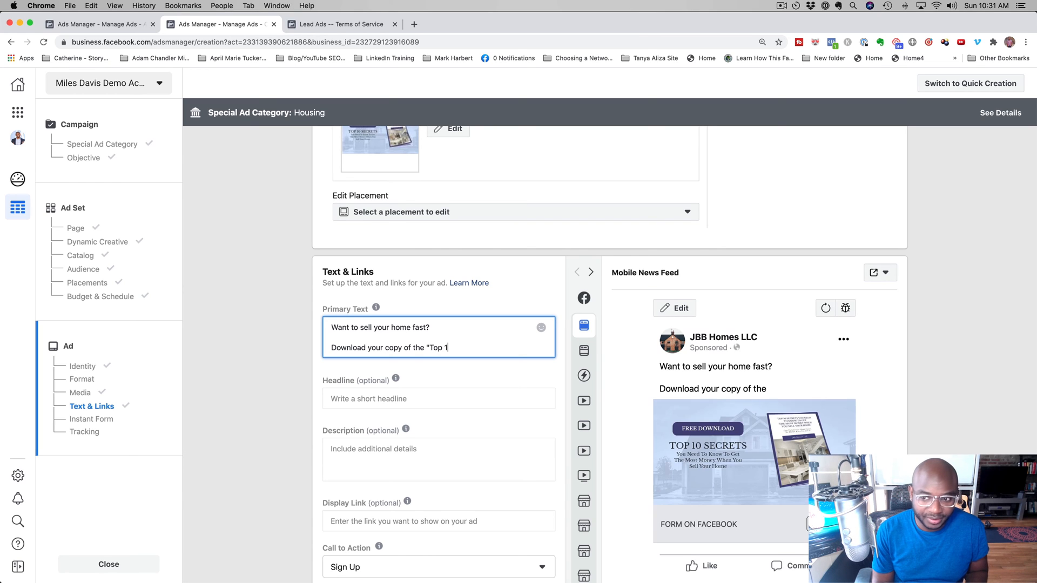
text(0 )
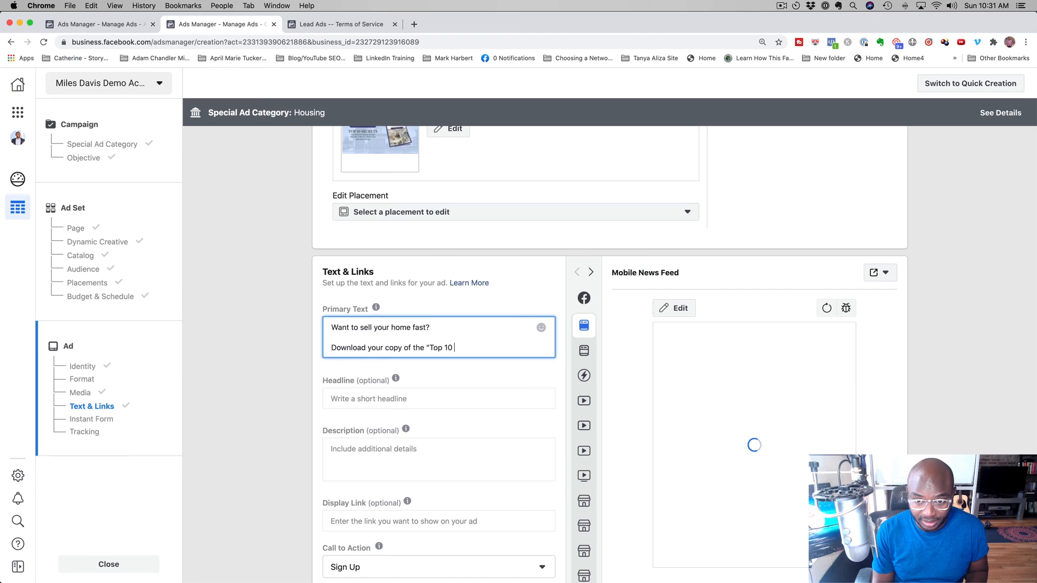
text(Secrets Y)
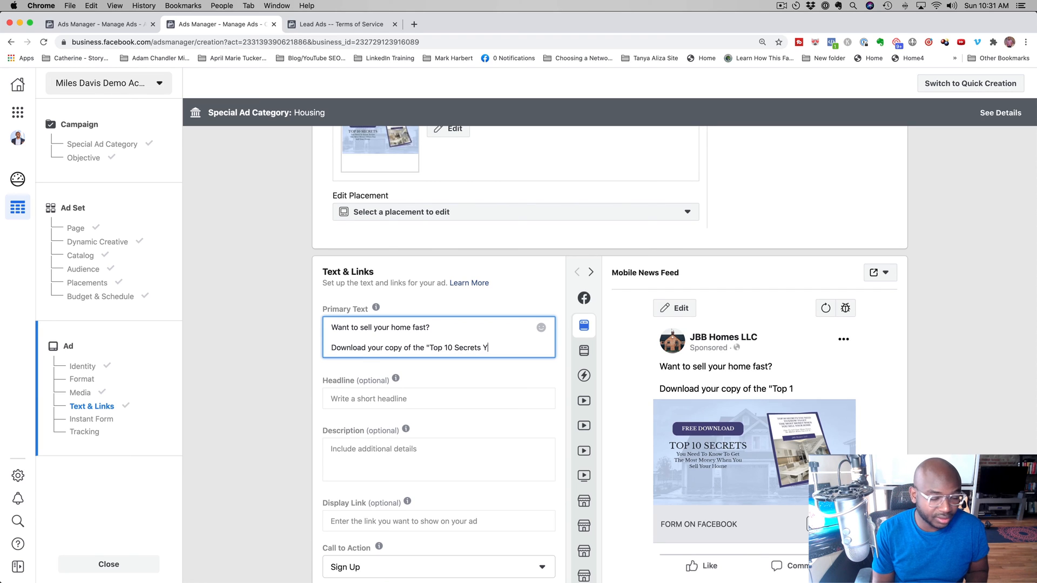
text(ou Need To Know To Get The)
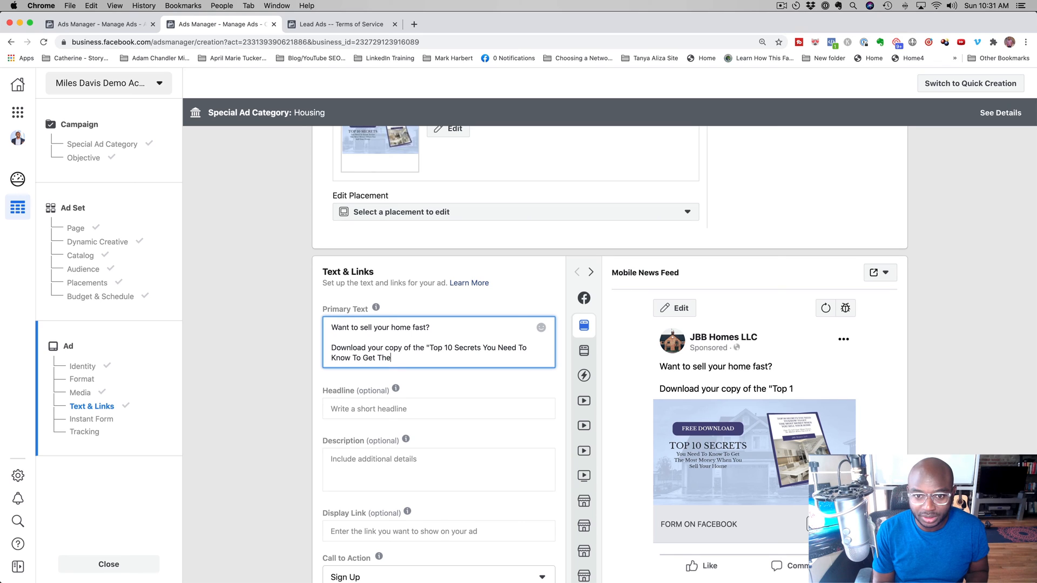
text( Most Money)
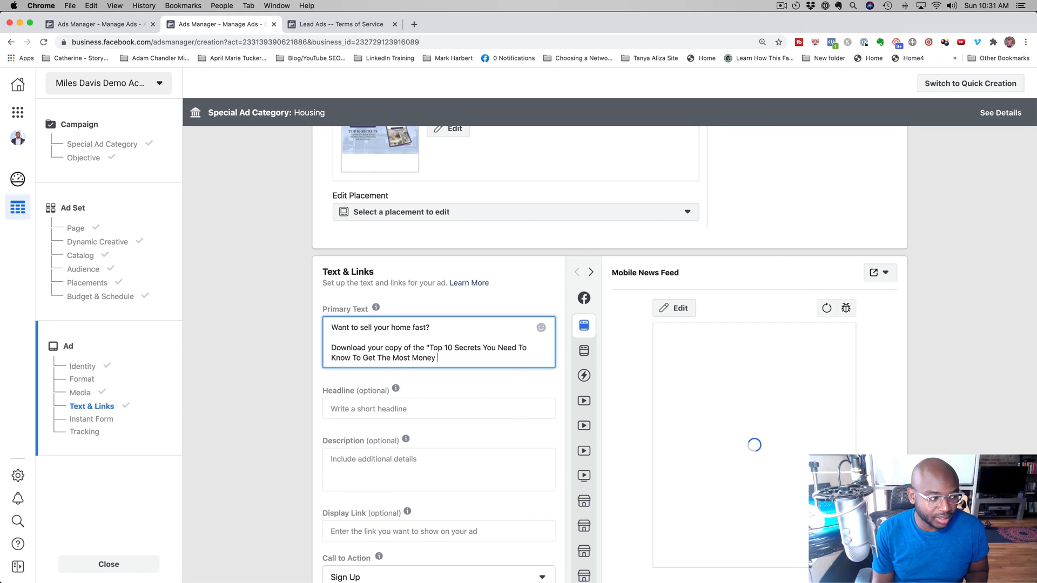
text( When You s)
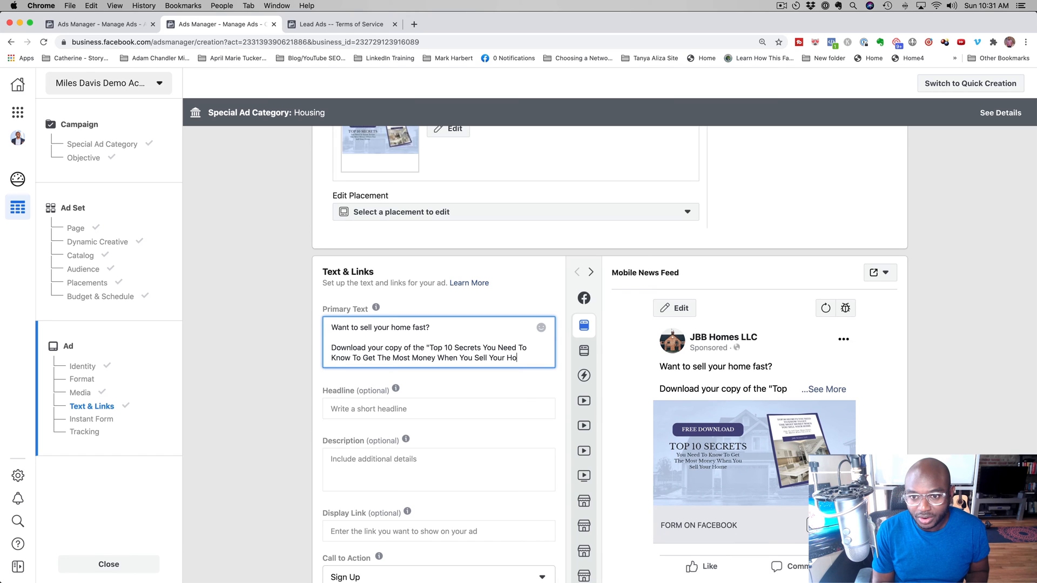
text(ell Your Home")
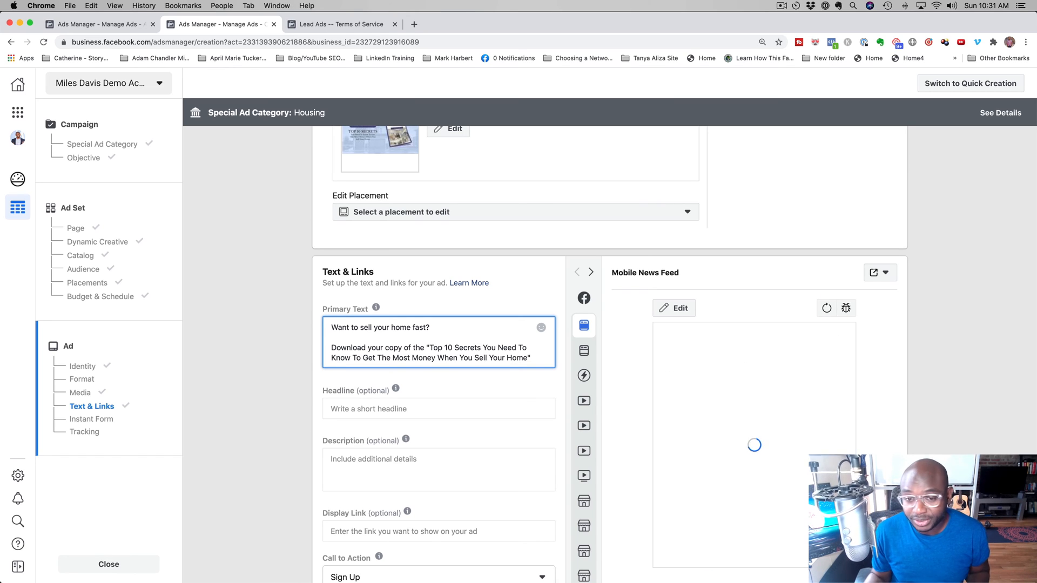
Step: Enter the headline "[FREE DOWNLOAD] Top 10 Secrets To Sell Your Home Faster!" and check it in the Desktop News Feed preview
click(360, 408)
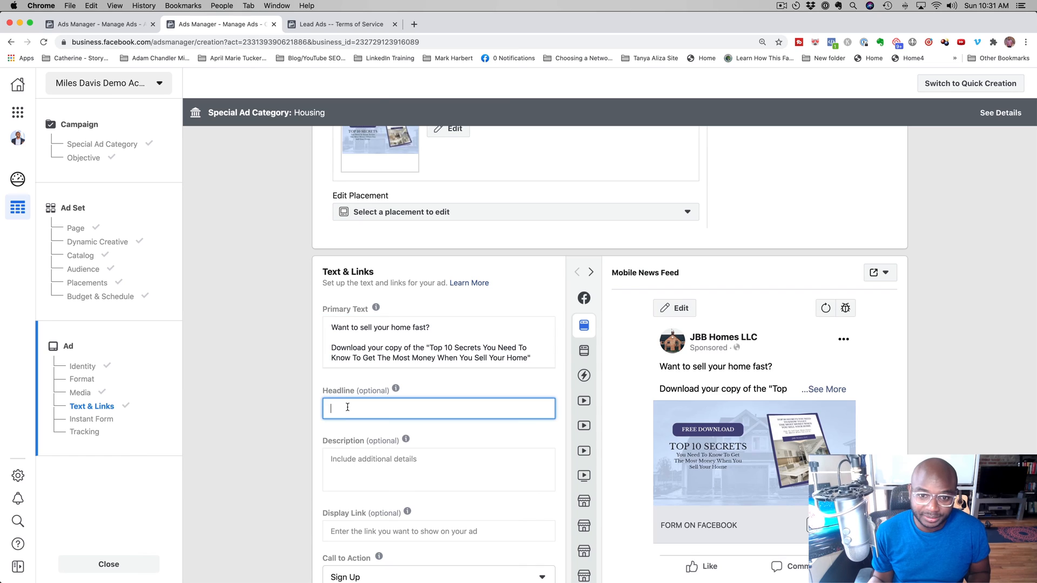
scroll(650, 441, down, 2)
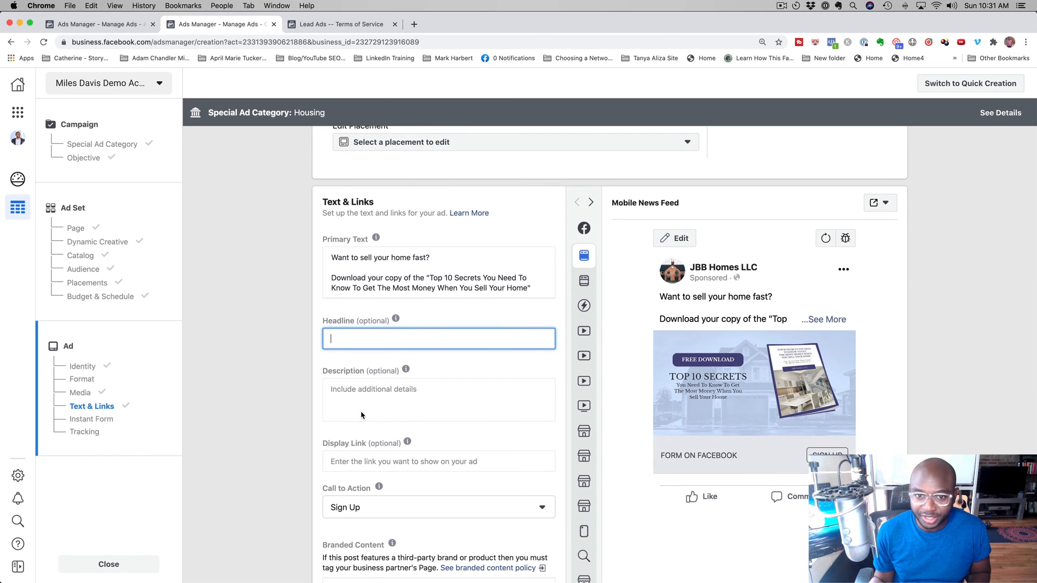
text(FREE)
key(BackSpace)
key(BackSpace)
key(BackSpace)
key(BackSpace)
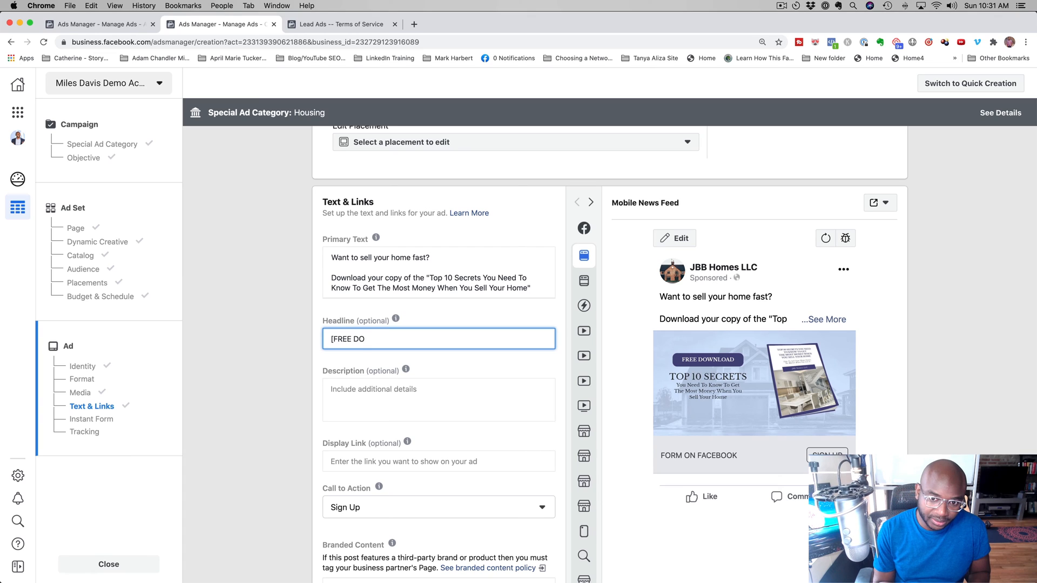
text([FREE DOWNLOAD] )
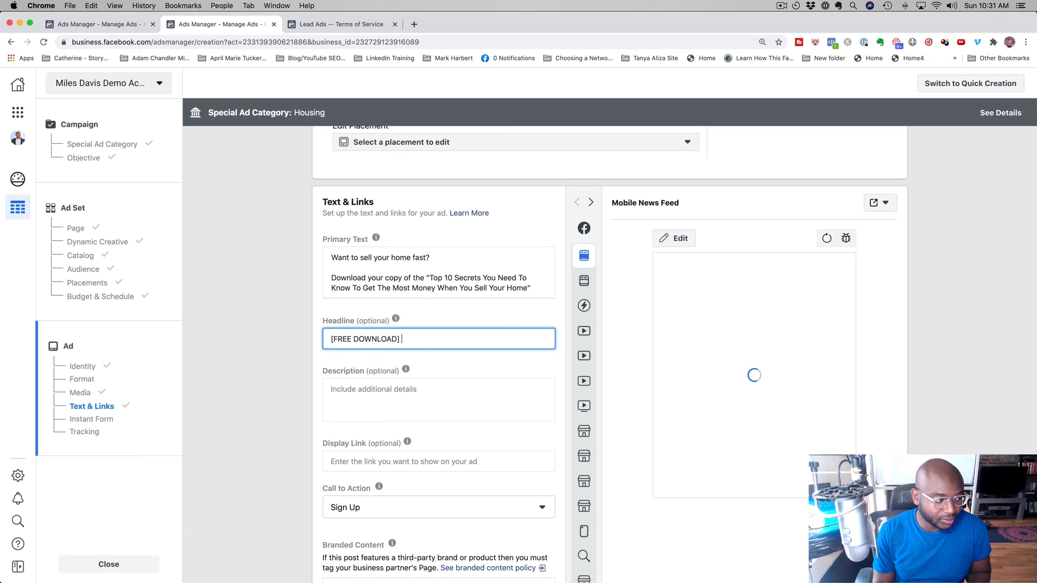
text(Top 1)
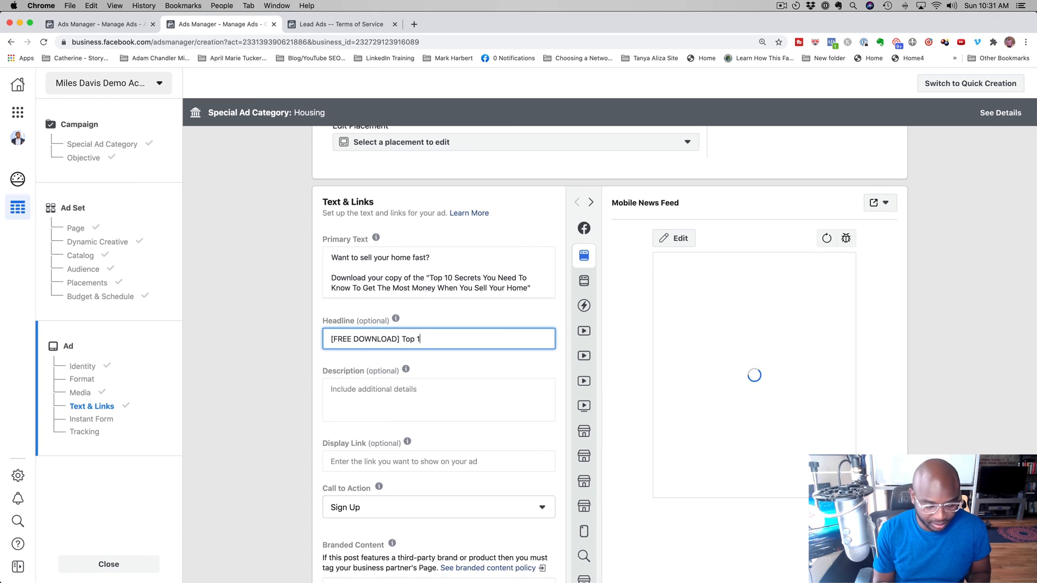
text(0 Secrets To Sell Y)
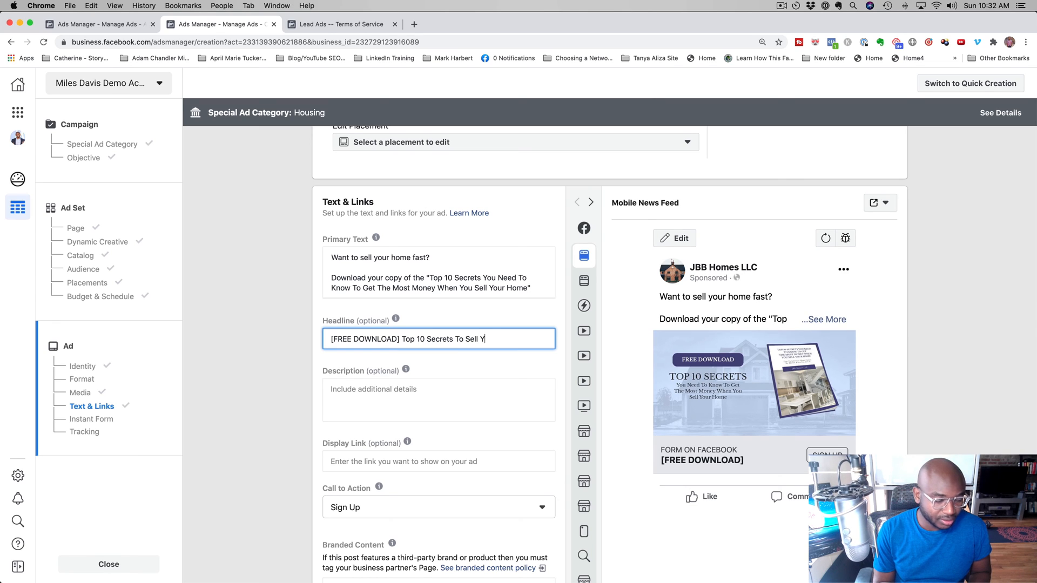
text(our Hom)
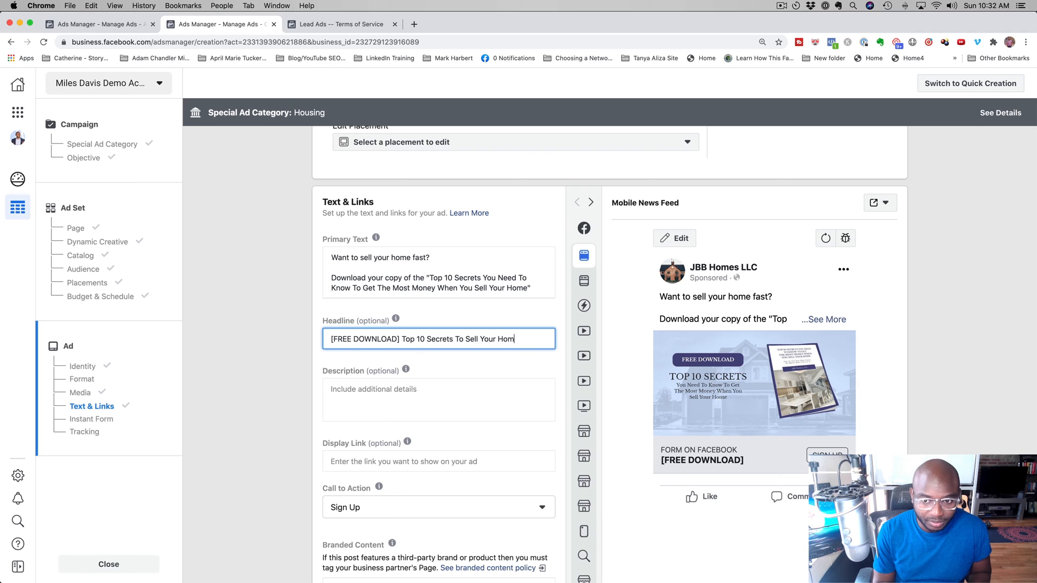
text(e Faster!)
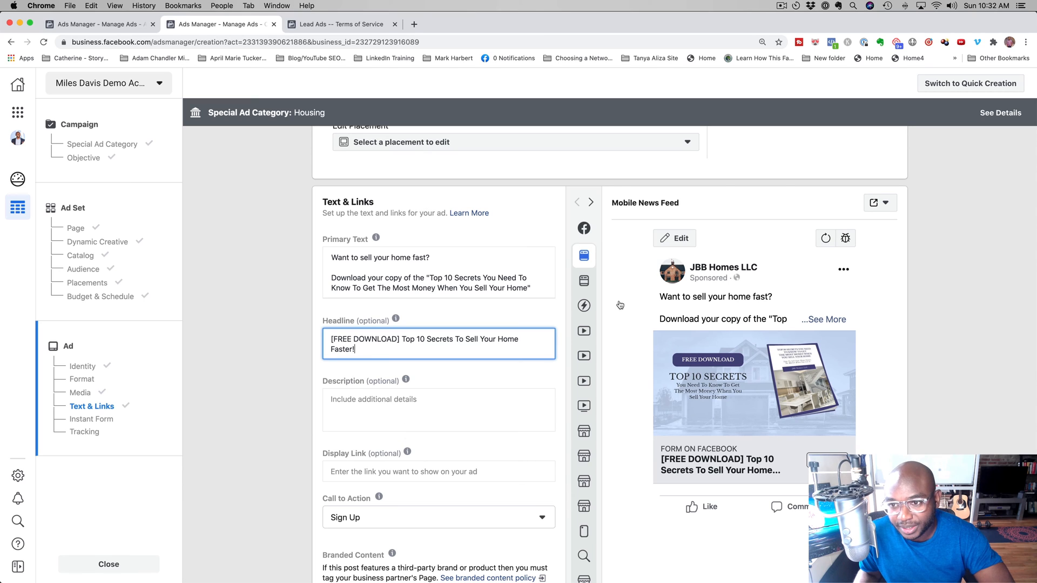
click(616, 281)
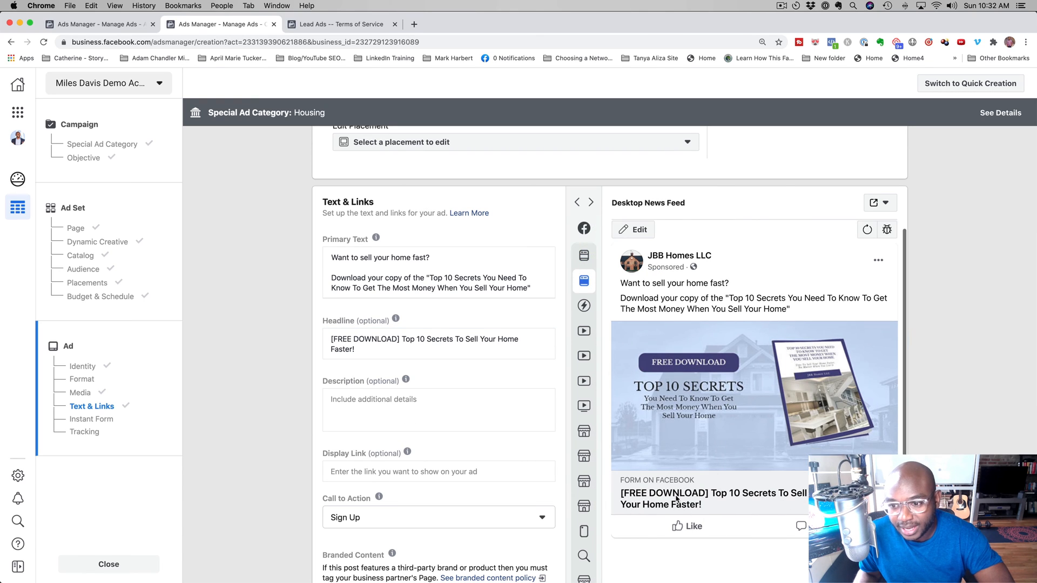
Step: Test the ad's description with placeholder text in the Desktop News Feed preview, and clear it
click(429, 425)
text(gfjjjgj)
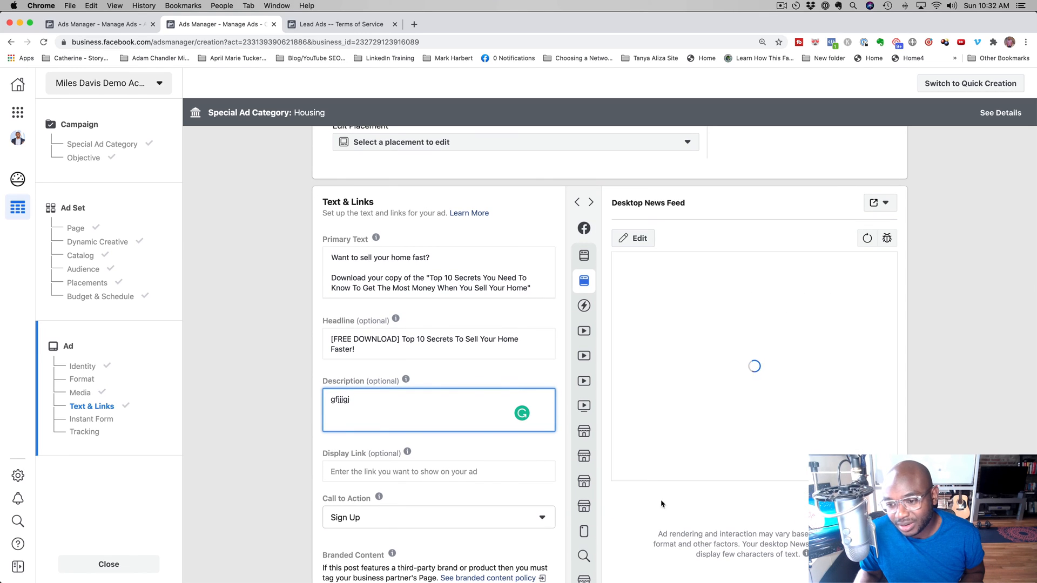
key(super+a)
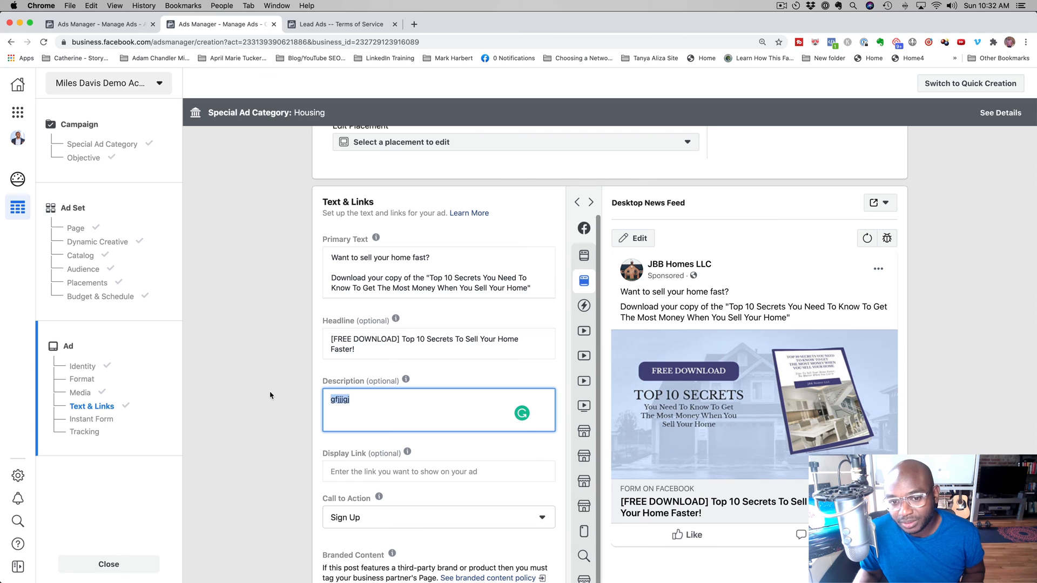
key(BackSpace)
Step: Set the ad's call to action to Learn More and review the finished ad in the Desktop News Feed preview
scroll(352, 405, down, 4)
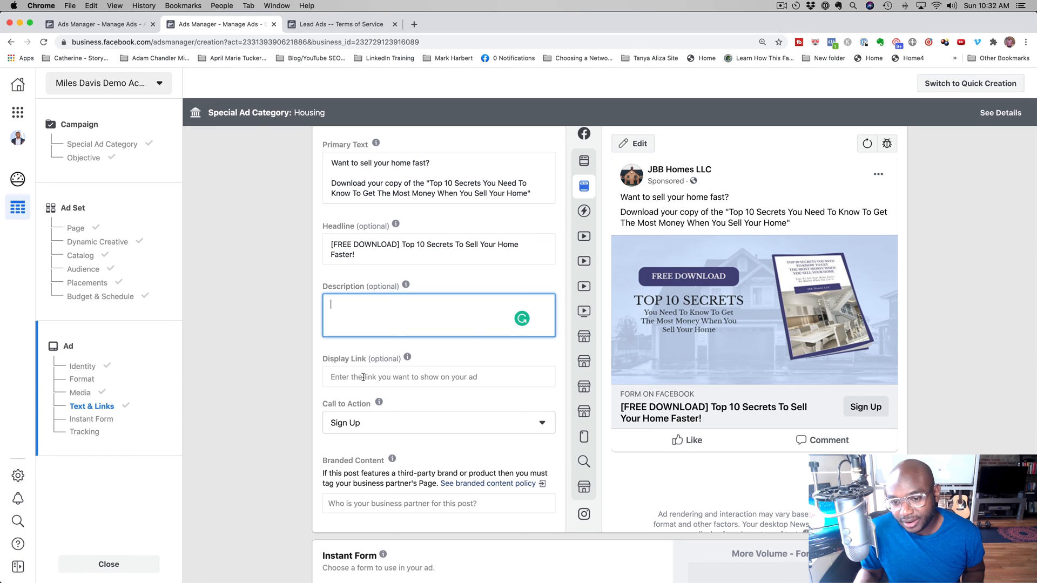
scroll(379, 398, down, 2)
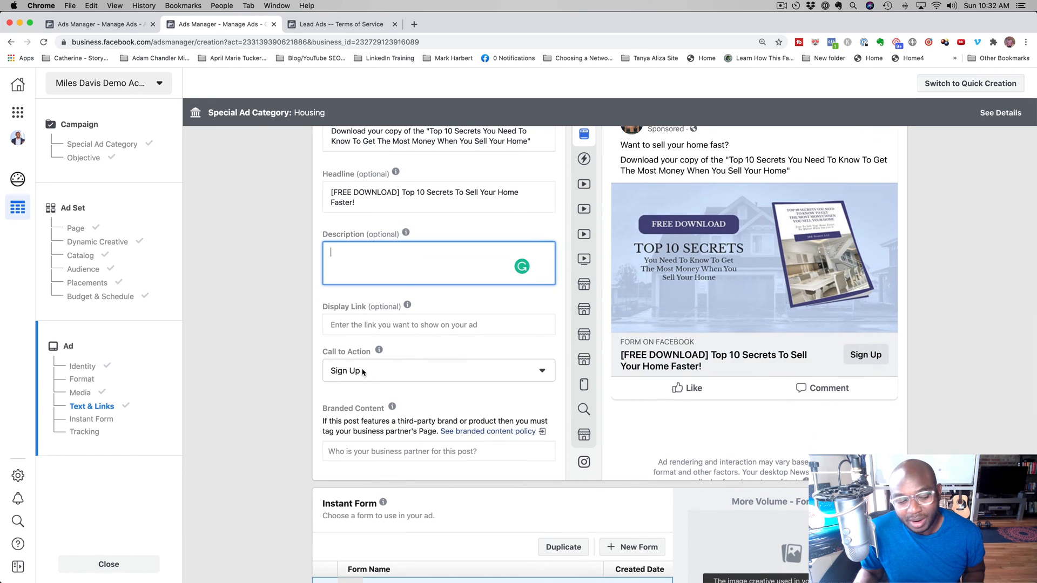
click(363, 373)
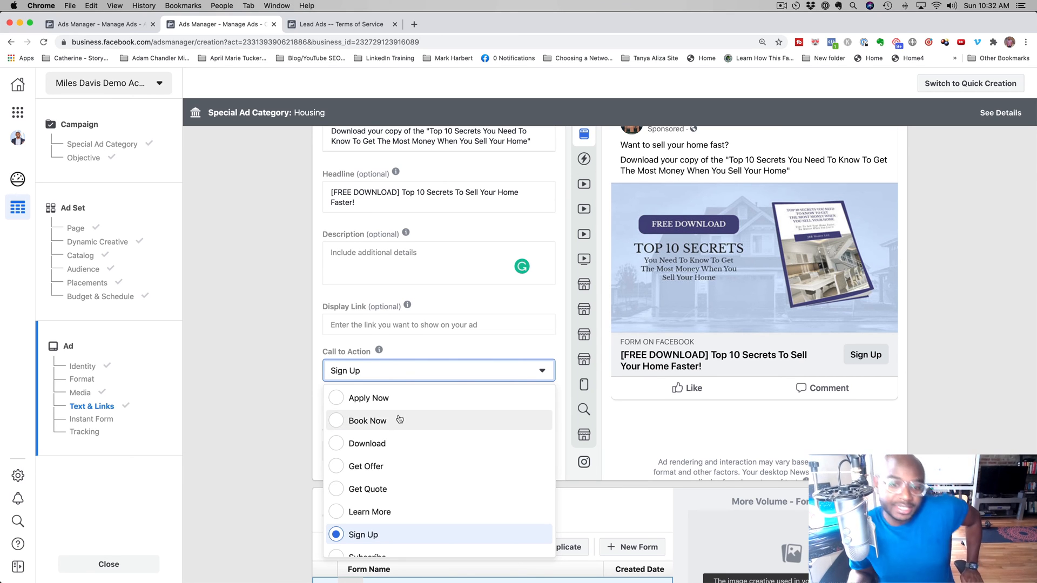
scroll(402, 481, down, 1)
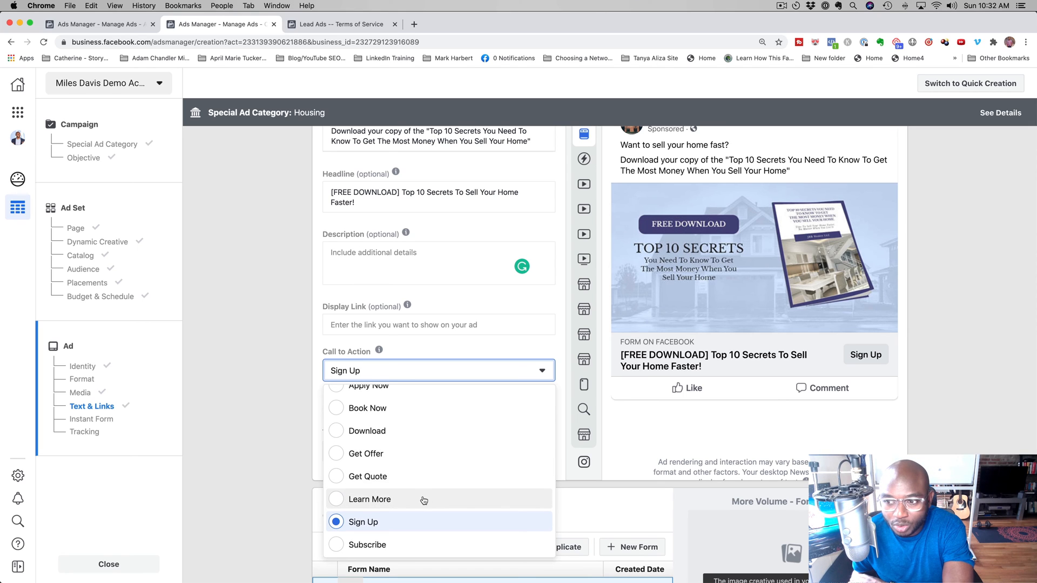
click(424, 500)
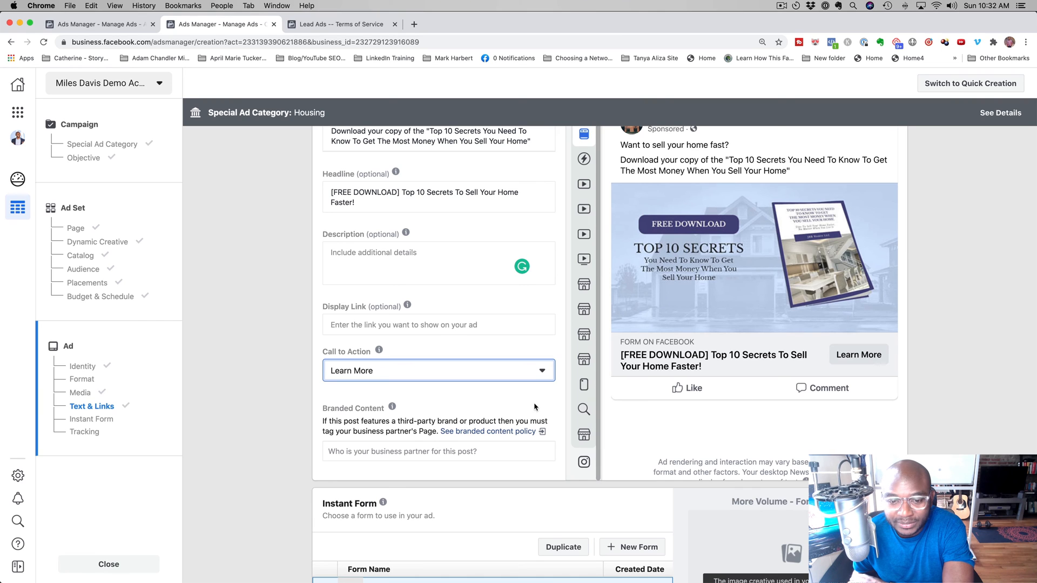
scroll(381, 423, down, 3)
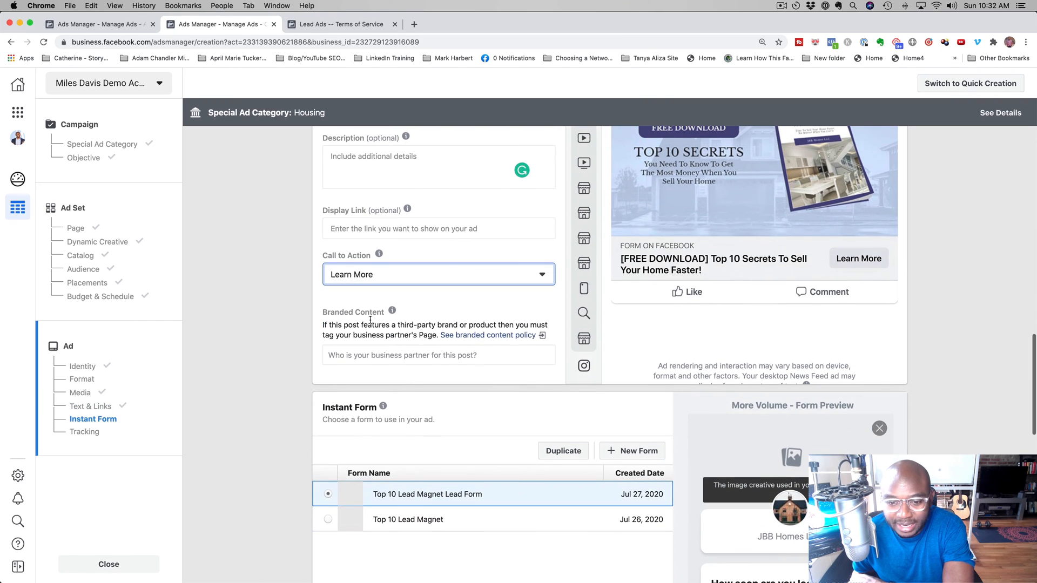
mouse_move(369, 312)
scroll(367, 313, down, 3)
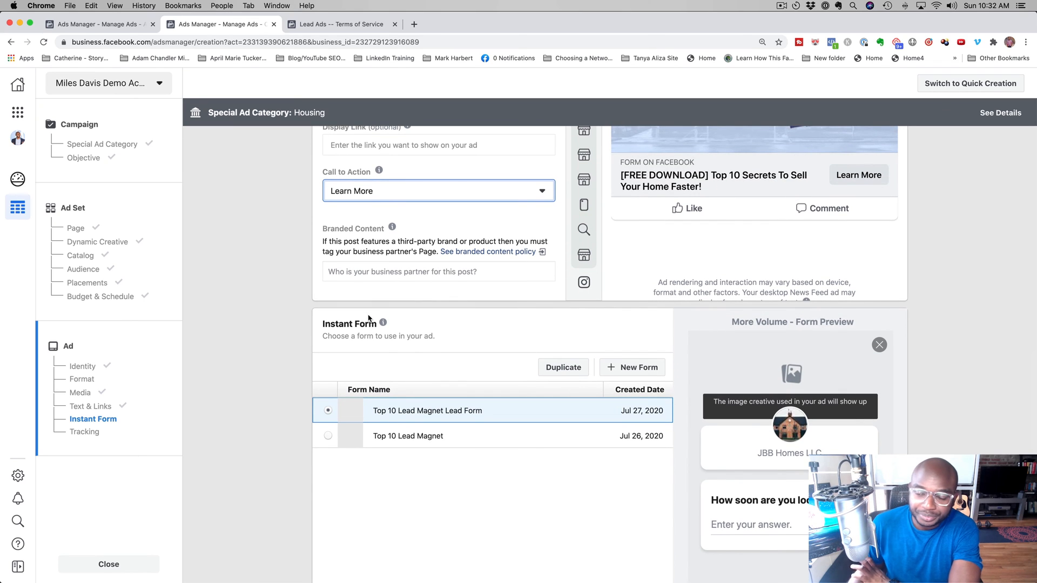
scroll(376, 319, up, 5)
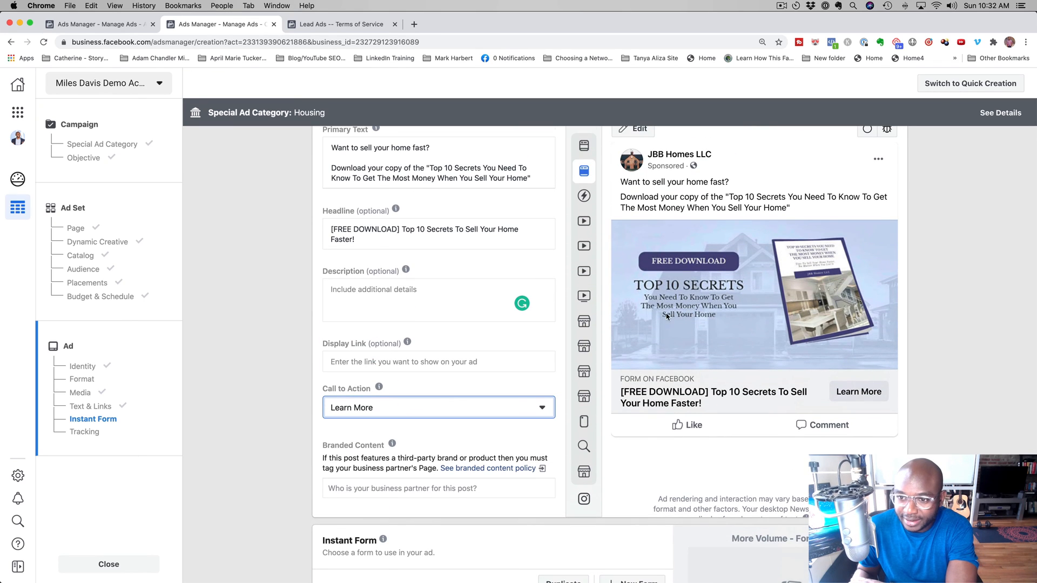
scroll(706, 388, up, 3)
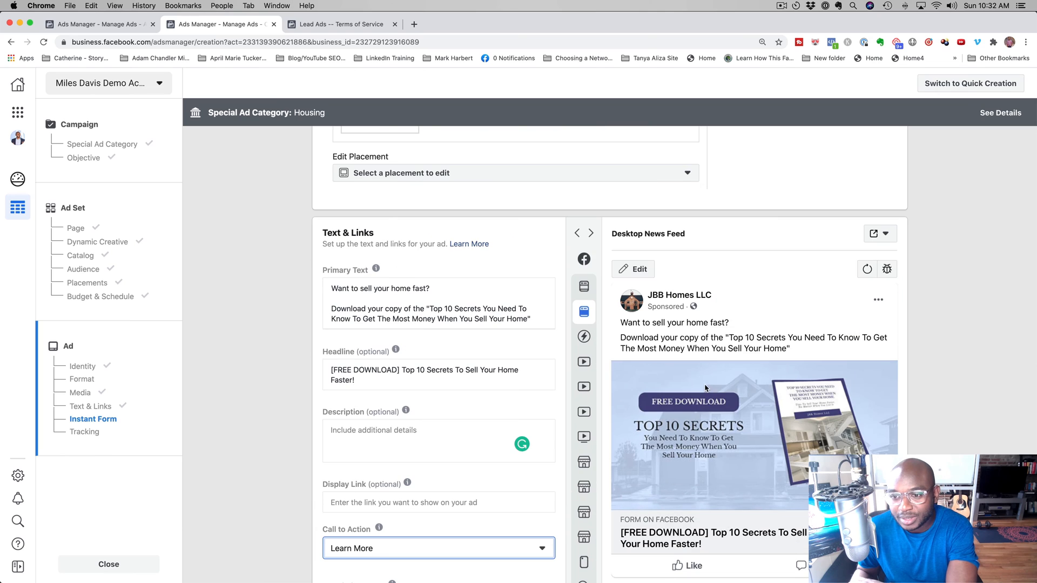
scroll(670, 354, down, 1)
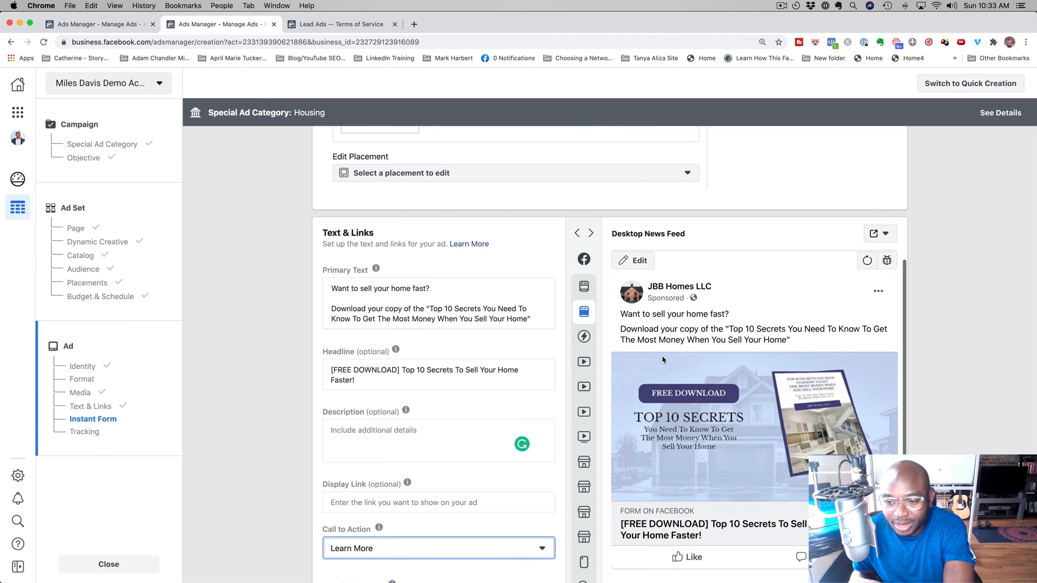
Step: Create a new instant form for the ad and name it "Top 10 Secrets PDF"
scroll(522, 355, down, 5)
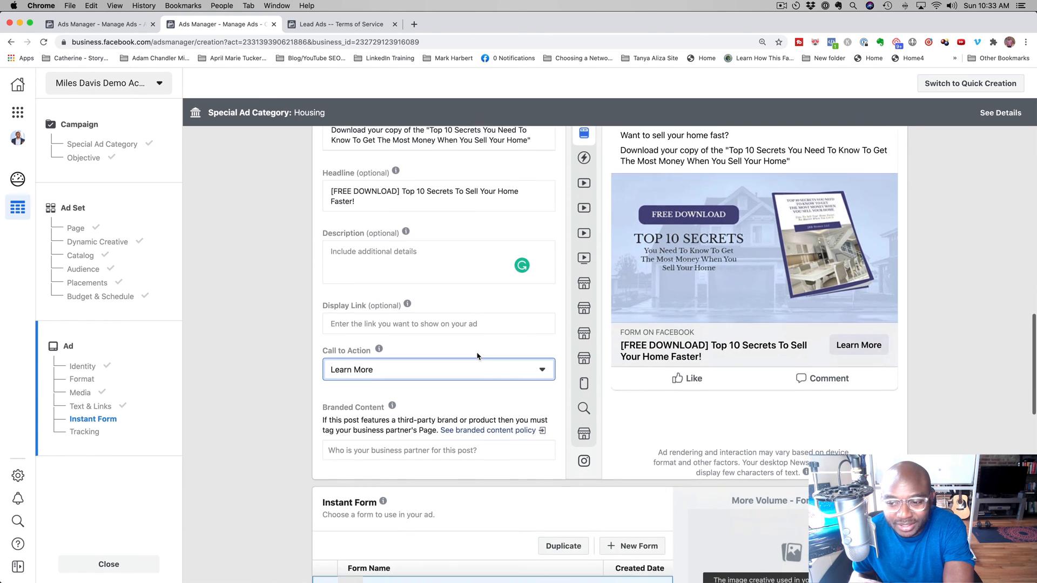
scroll(477, 355, down, 3)
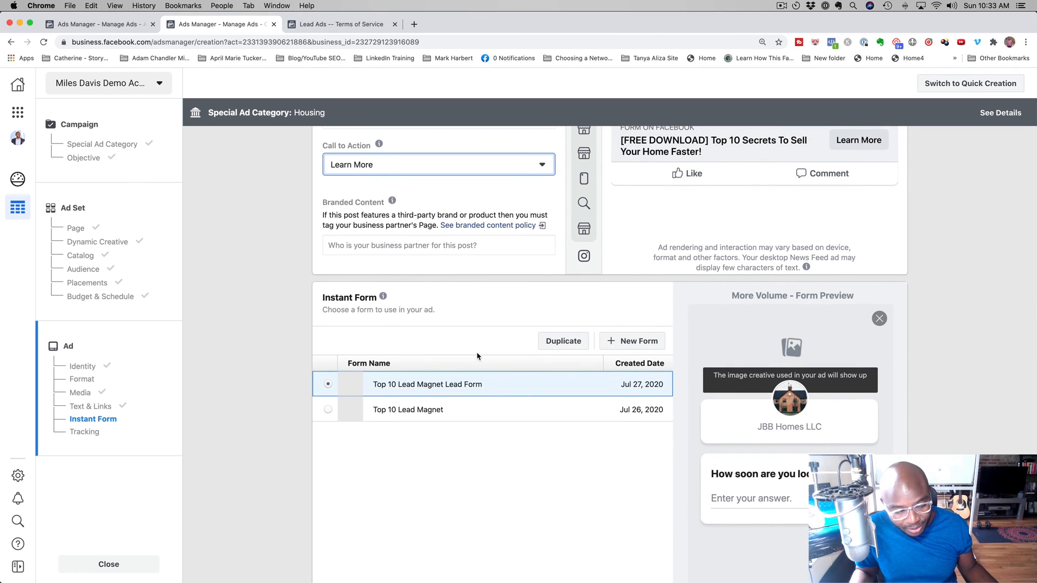
click(630, 346)
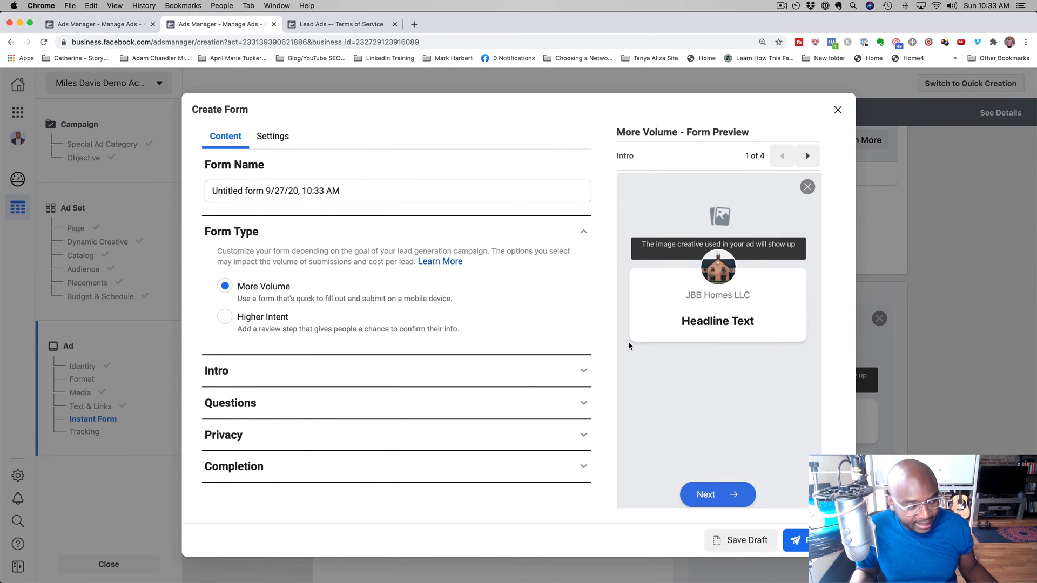
drag(367, 191, 185, 177)
key(BackSpace)
text(Top)
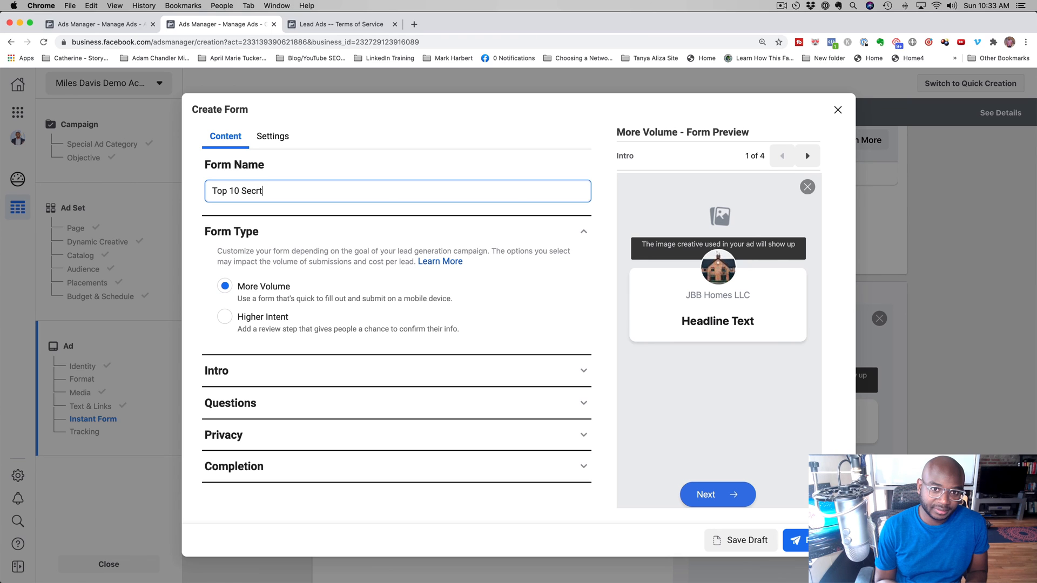
text(10 Secrets PDF)
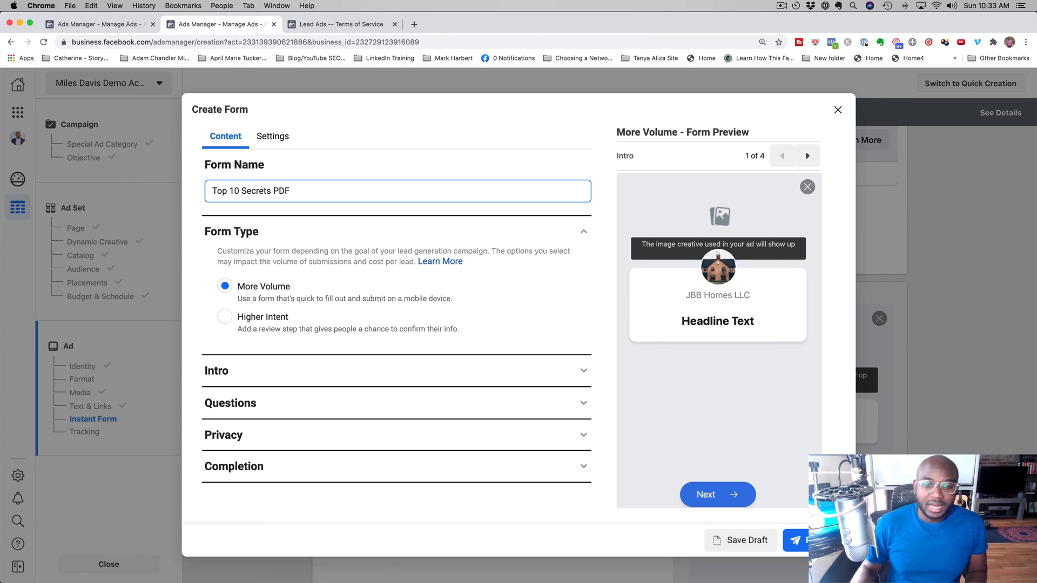
Step: Remove the greeting from the form's intro section
scroll(327, 278, down, 1)
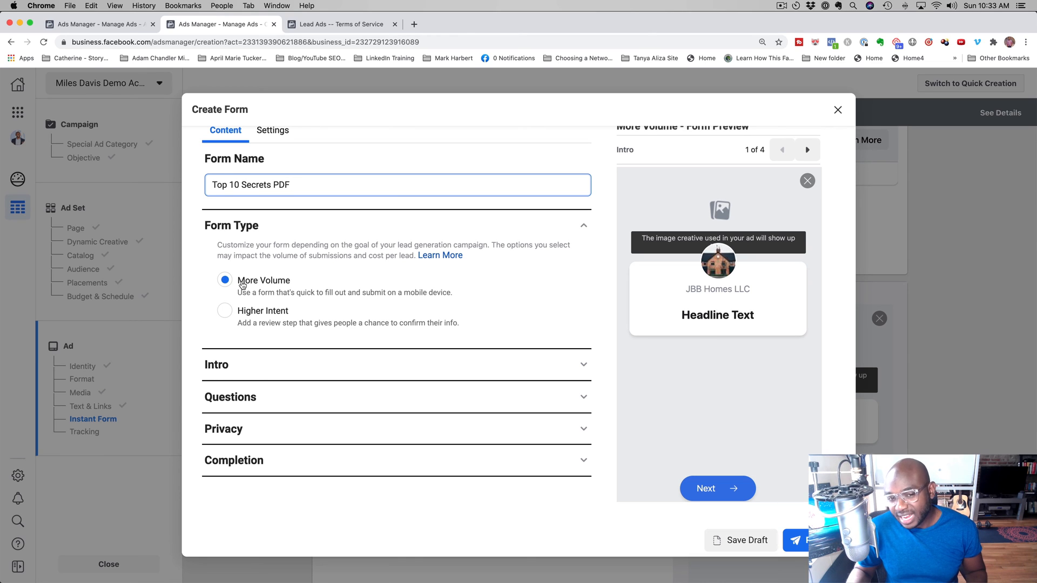
click(423, 363)
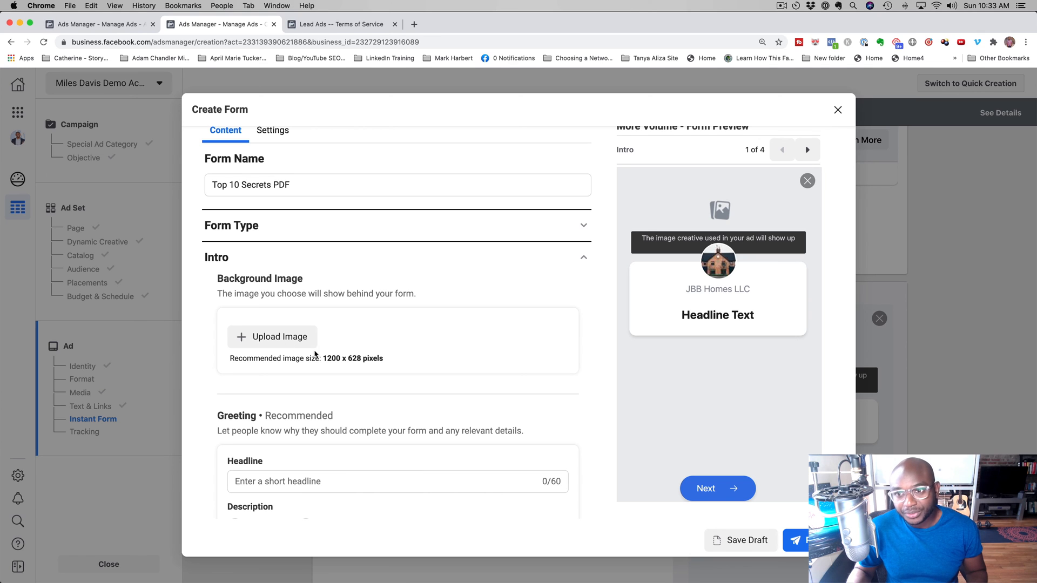
scroll(319, 347, down, 3)
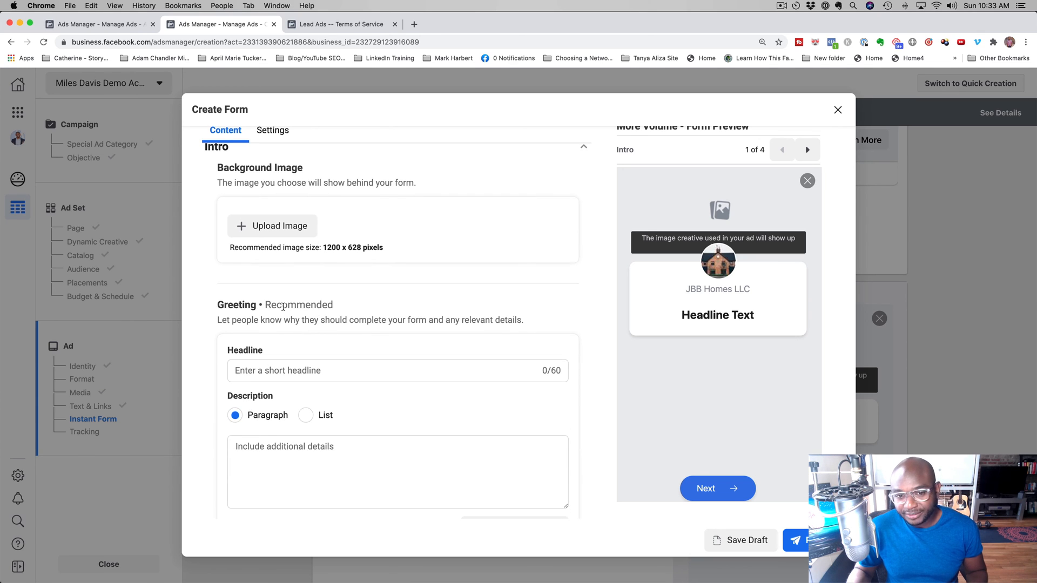
scroll(296, 320, down, 4)
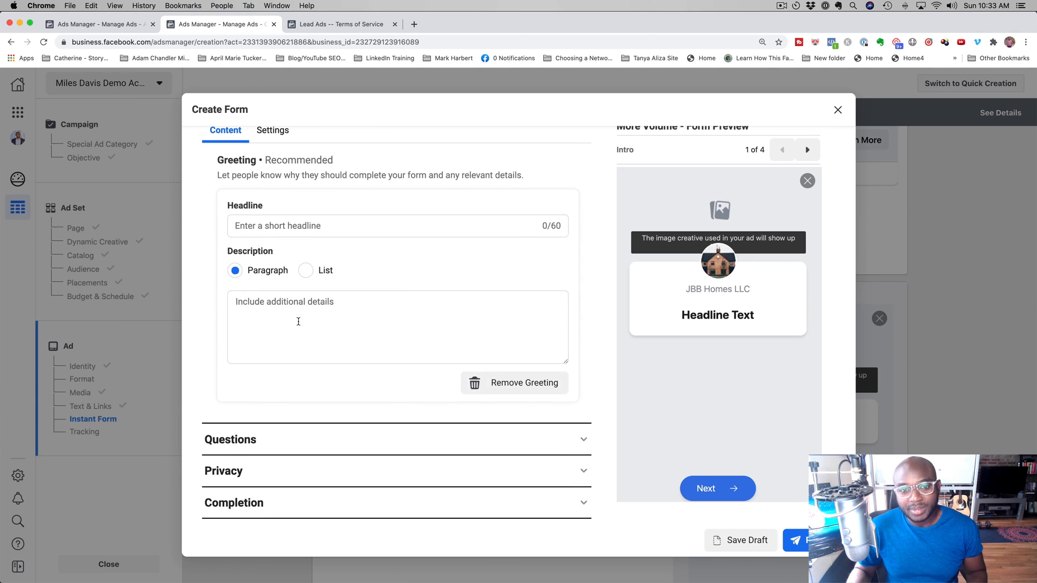
click(507, 383)
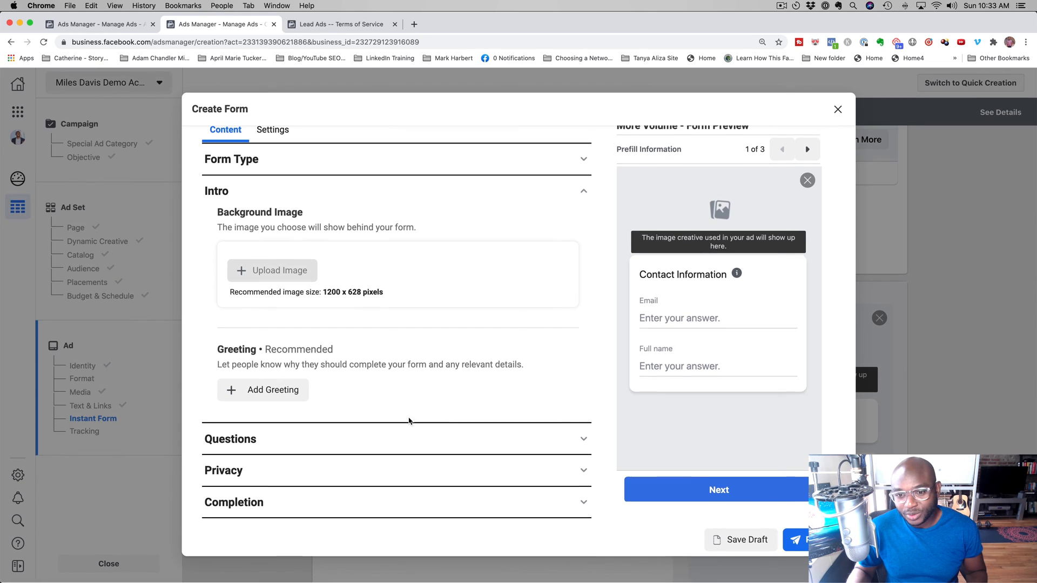
Step: Add a short answer custom question to the form: "How soon are you looking to sell your home?"
click(449, 440)
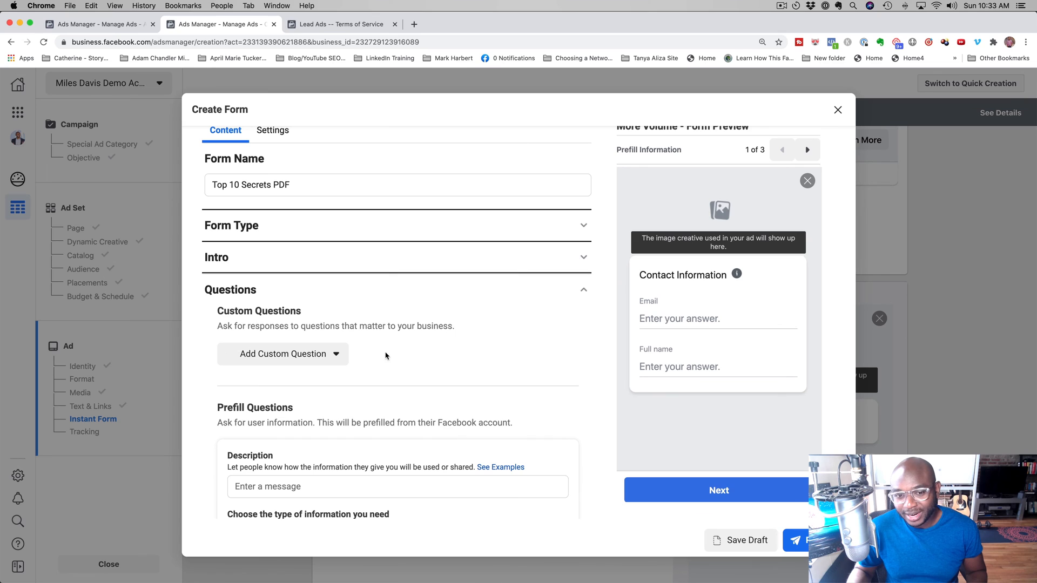
scroll(386, 355, down, 2)
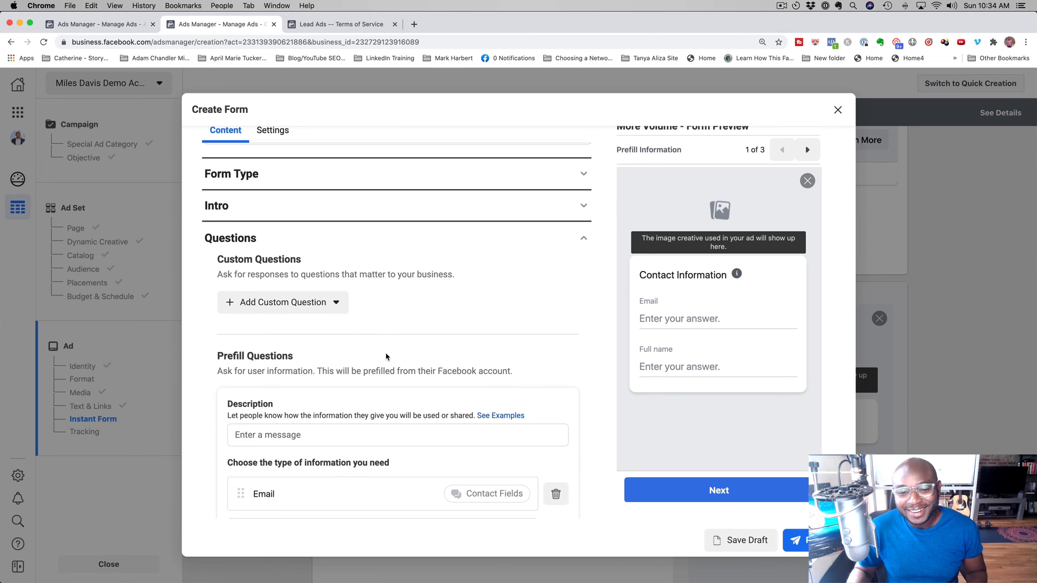
click(333, 308)
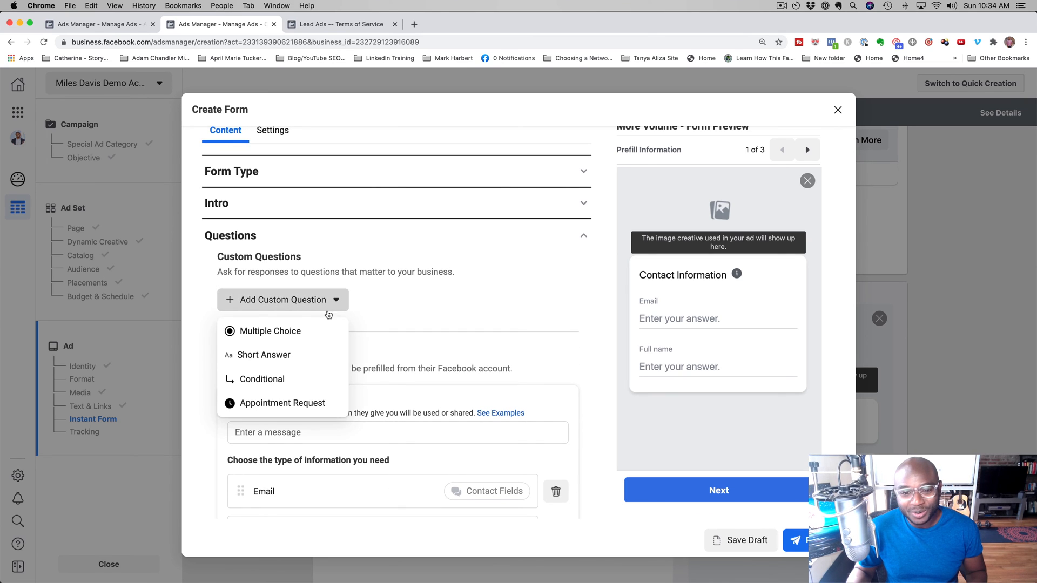
click(318, 361)
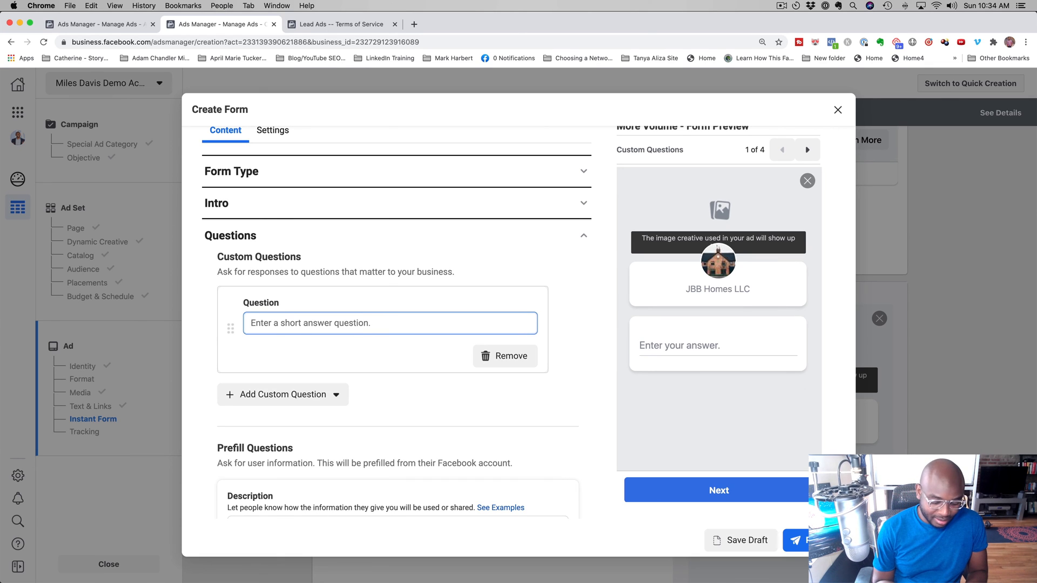
text(Hi)
key(BackSpace)
text(ow )
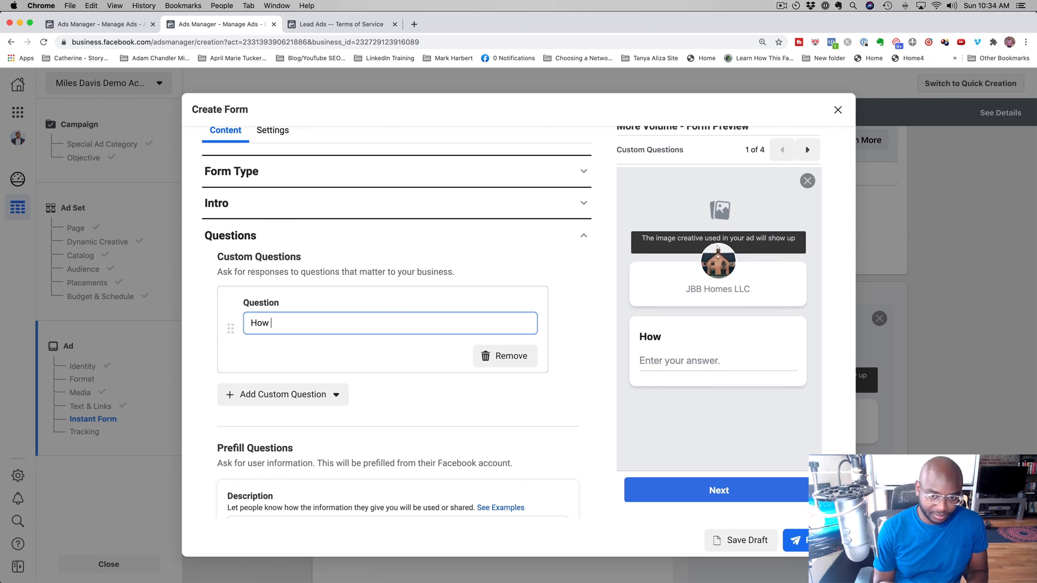
text(soon are y)
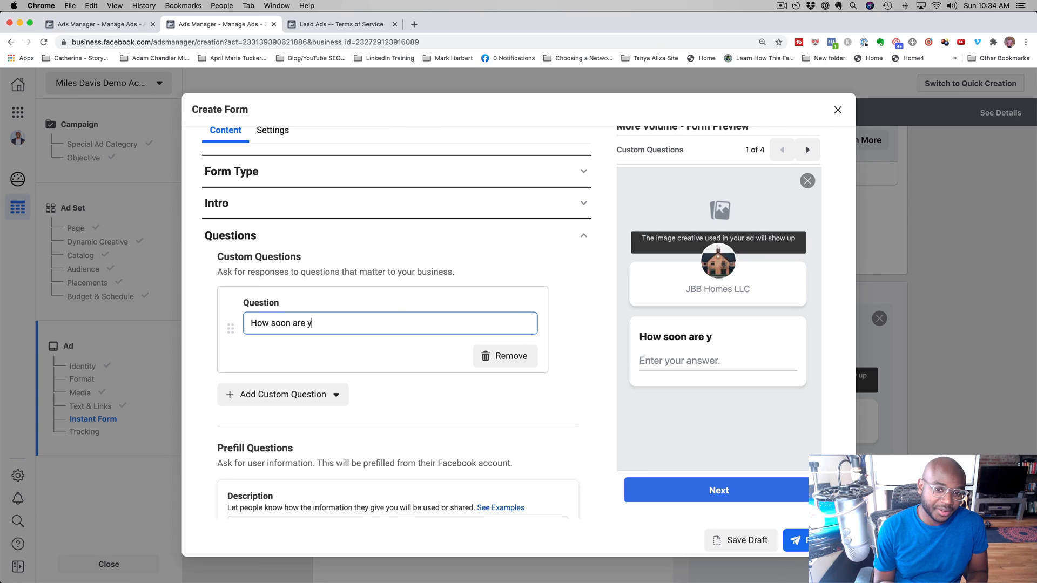
text(ou looking to s)
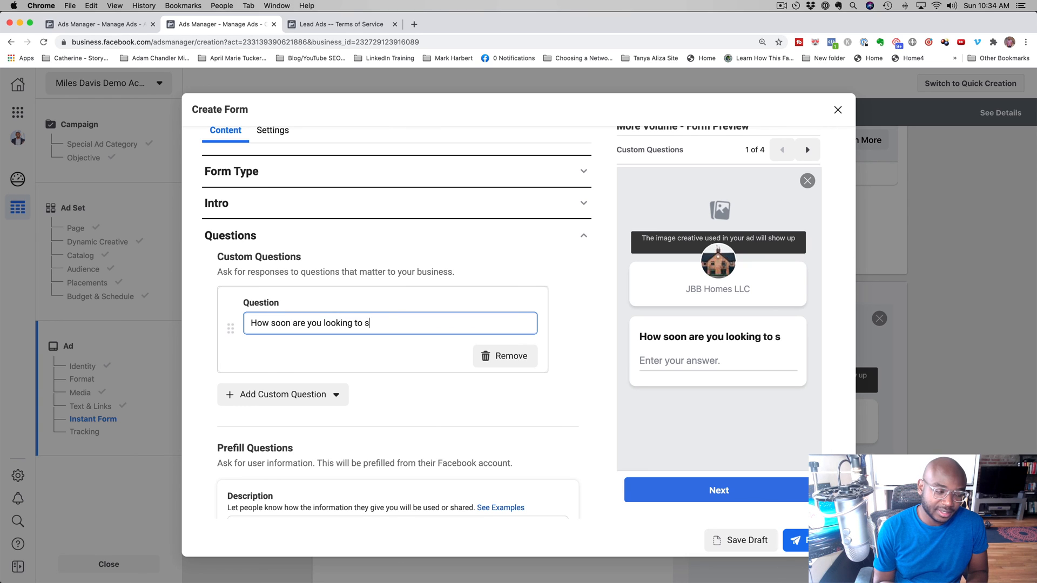
text(ell your home?)
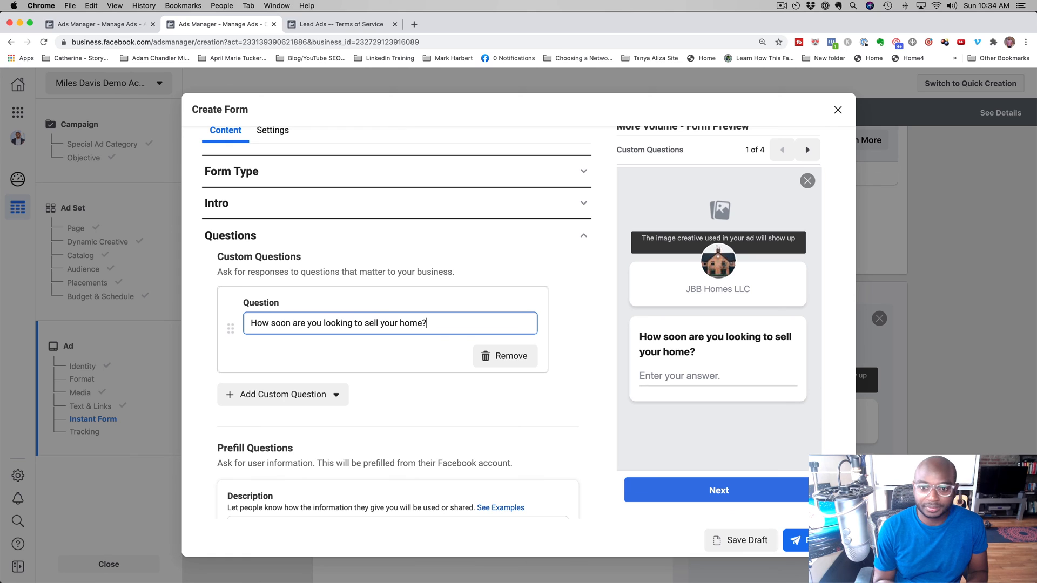
click(421, 412)
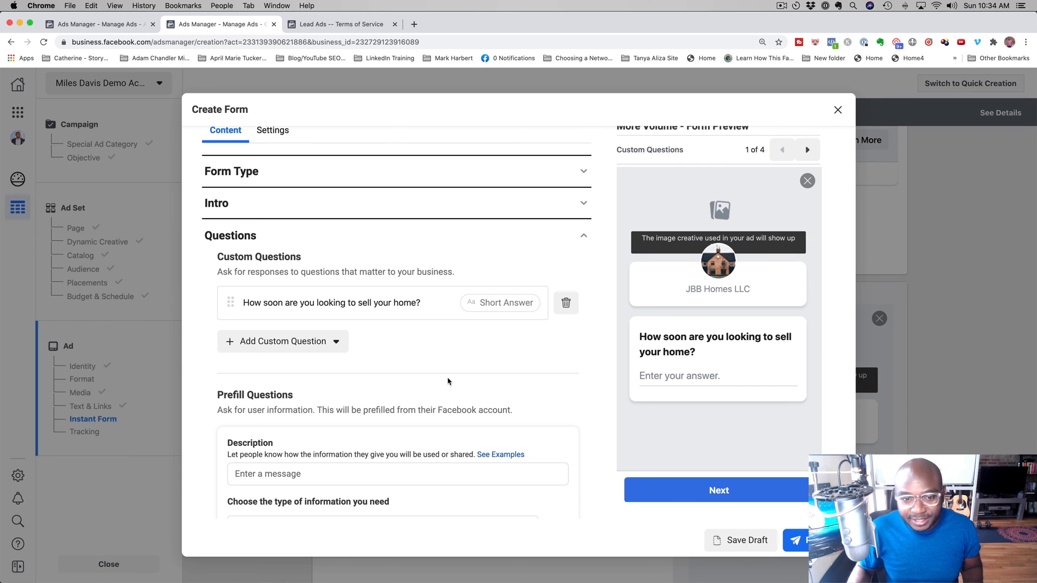
Step: Begin the prefill questions description with "Enter Your Best Contact Information"
scroll(432, 403, down, 5)
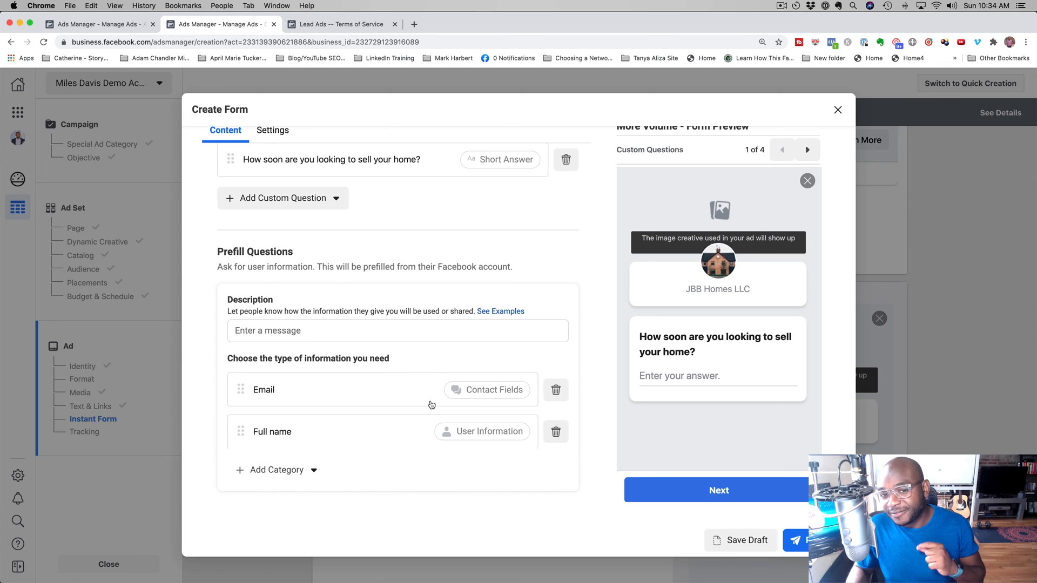
scroll(431, 405, down, 2)
click(410, 266)
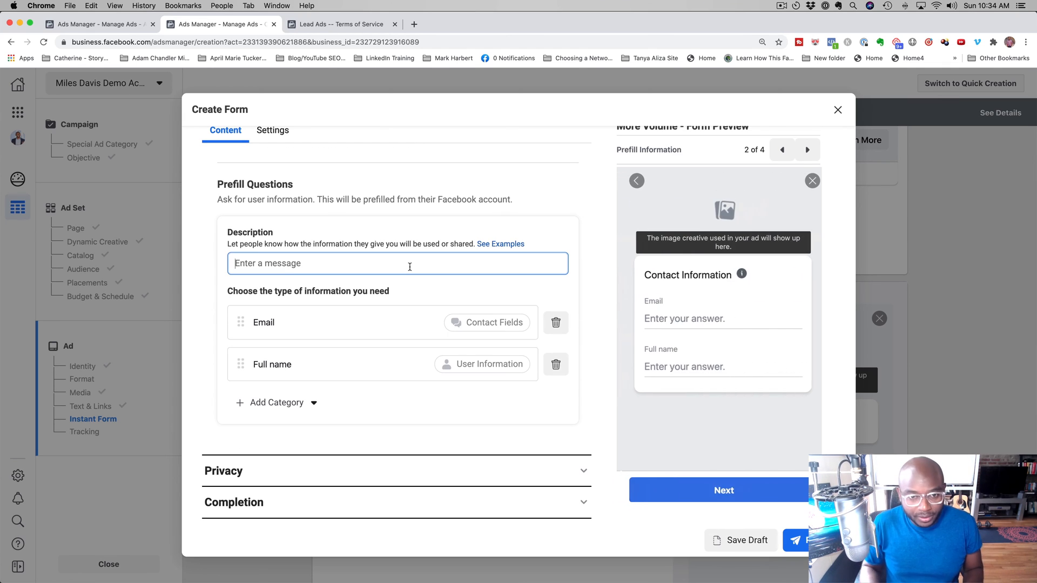
text(E)
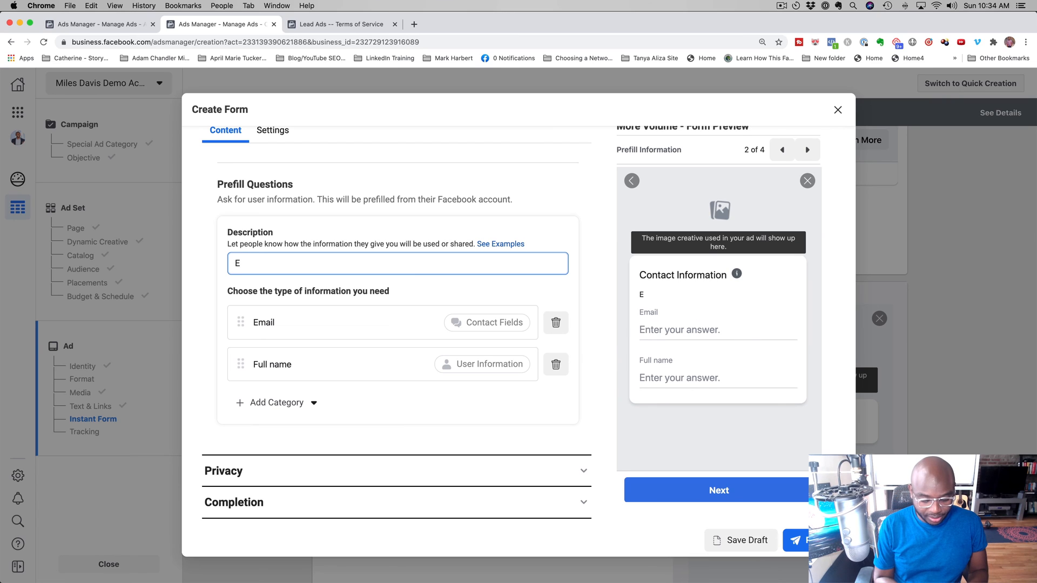
text(tnter Your Best Con)
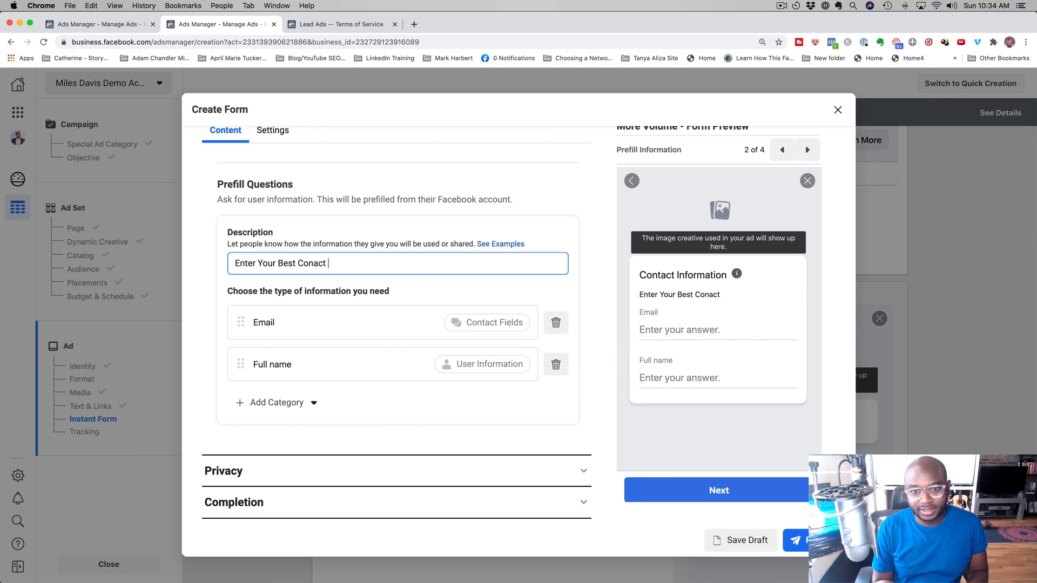
text(tat in)
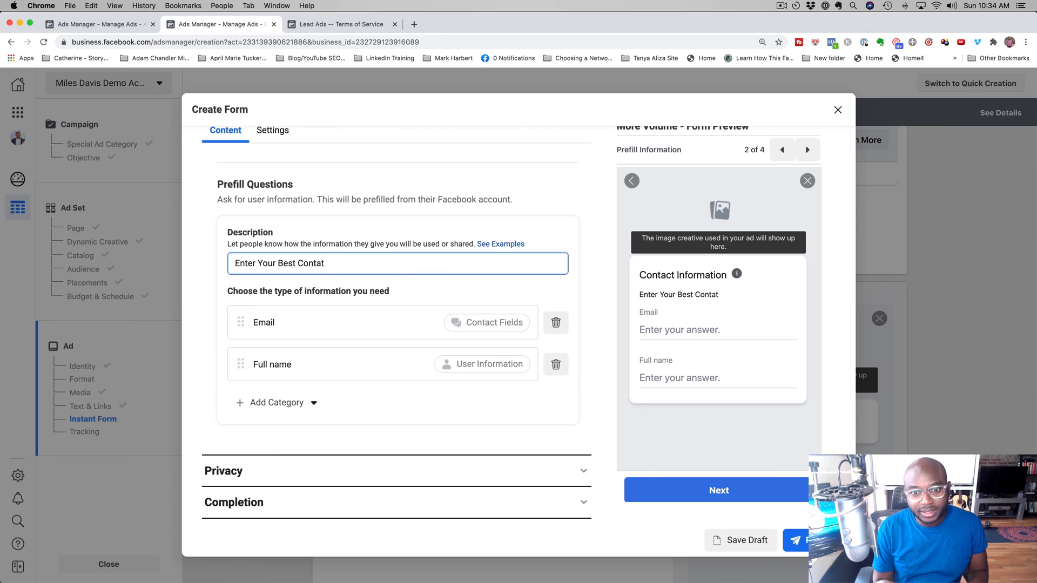
key(BackSpace)
text(ct Information a)
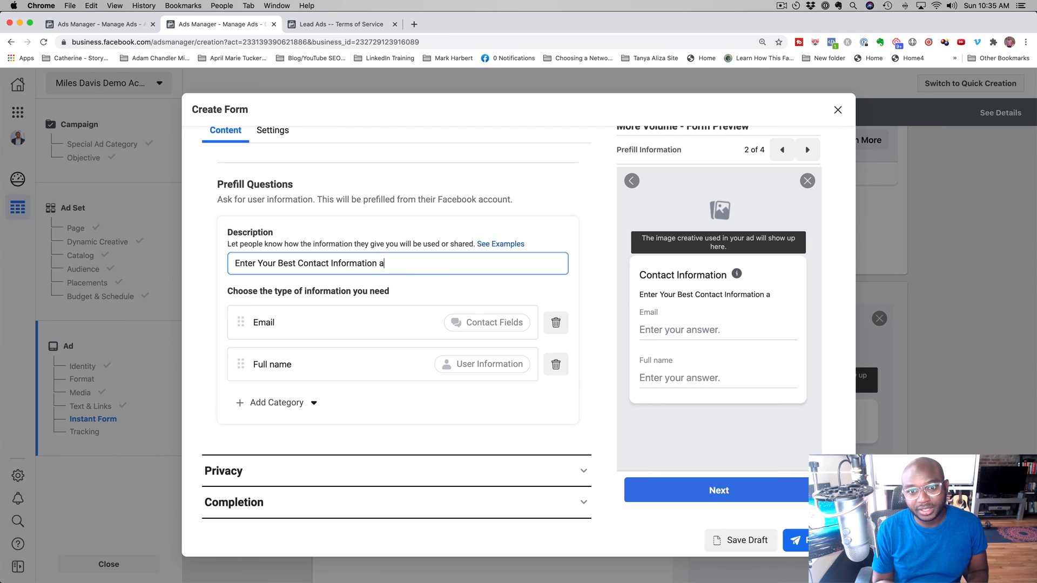
text(nd We'll )
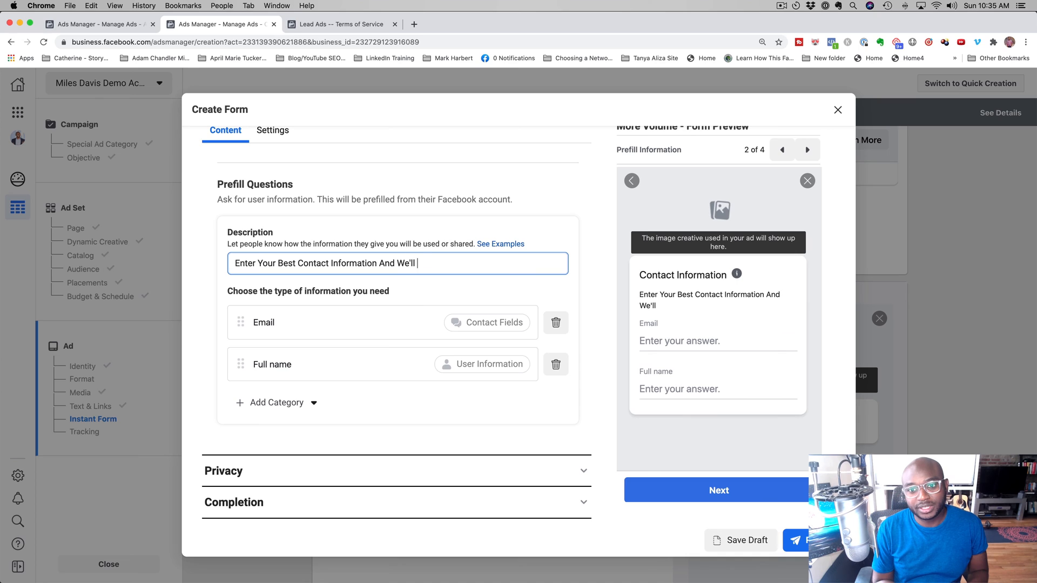
text(Send Your Do)
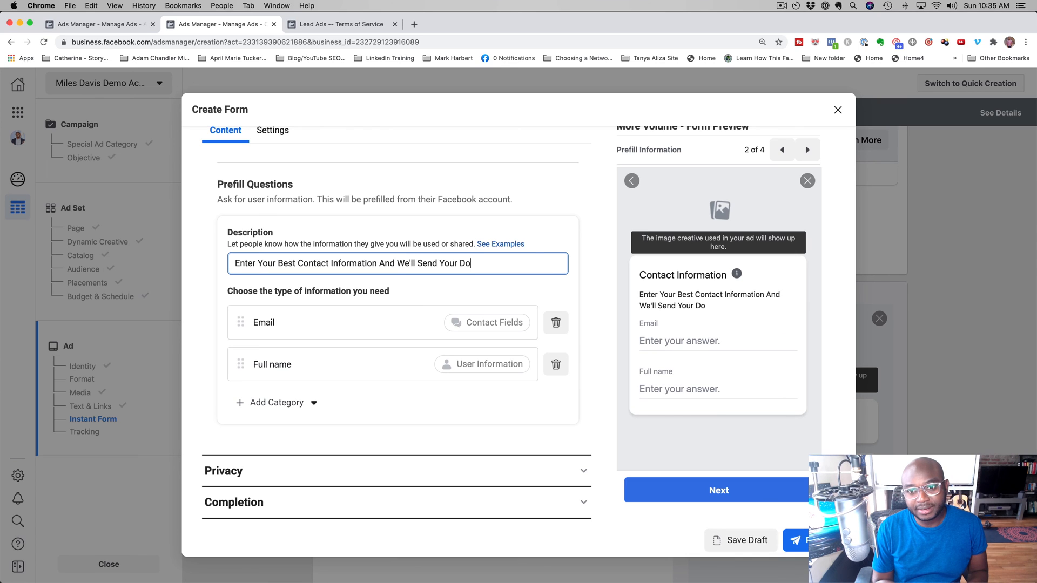
key(BackSpace)
key(BackSpace)
key(BackSpace)
key(BackSpace)
key(BackSpace)
key(BackSpace)
key(BackSpace)
key(BackSpace)
key(BackSpace)
key(BackSpace)
key(BackSpace)
key(BackSpace)
key(BackSpace)
key(BackSpace)
key(BackSpace)
key(BackSpace)
key(BackSpace)
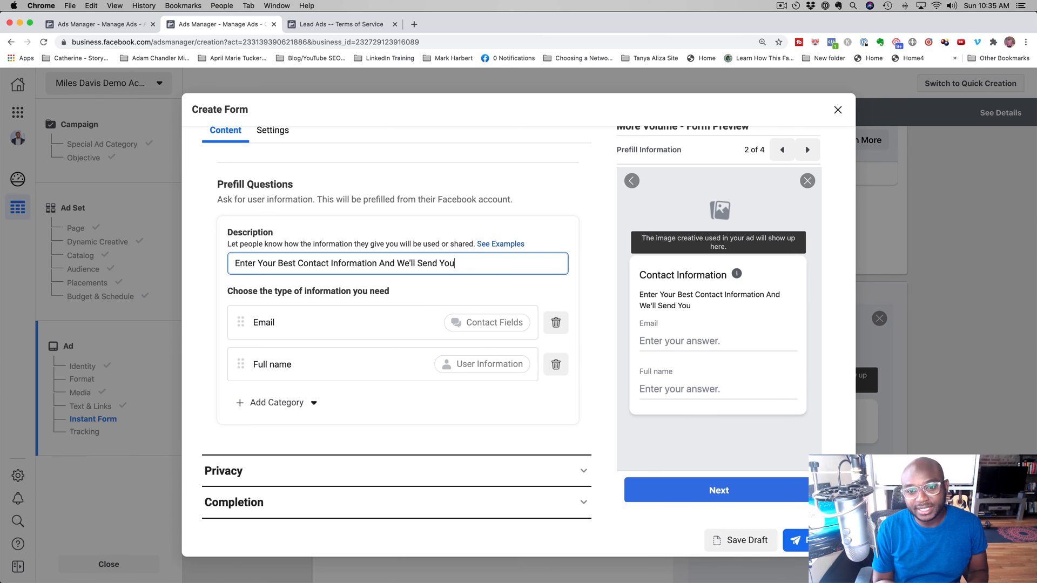
key(BackSpace)
key(BackSpace)
key(BackSpace)
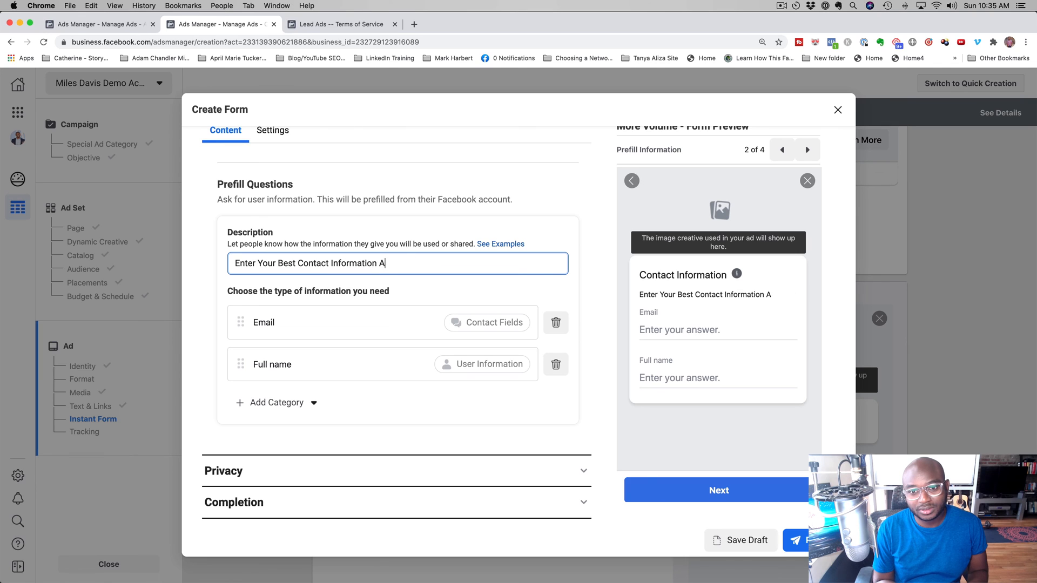
Step: Complete the prefill description so it reads "Enter Your Best Contact Information So We Can Send You Your Download1!"
text(So We Can Send )
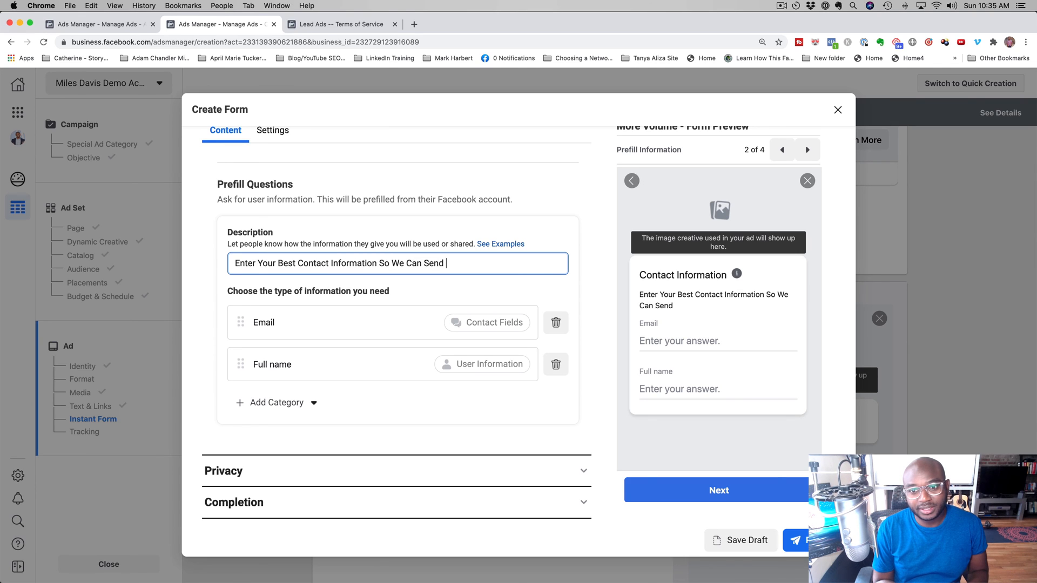
text(You Your Down)
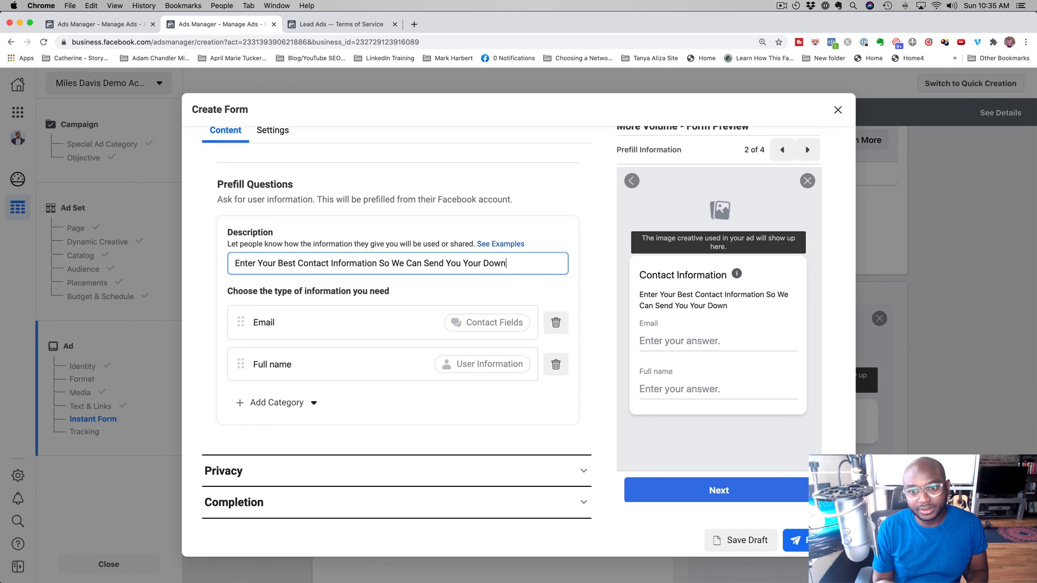
text(load1)
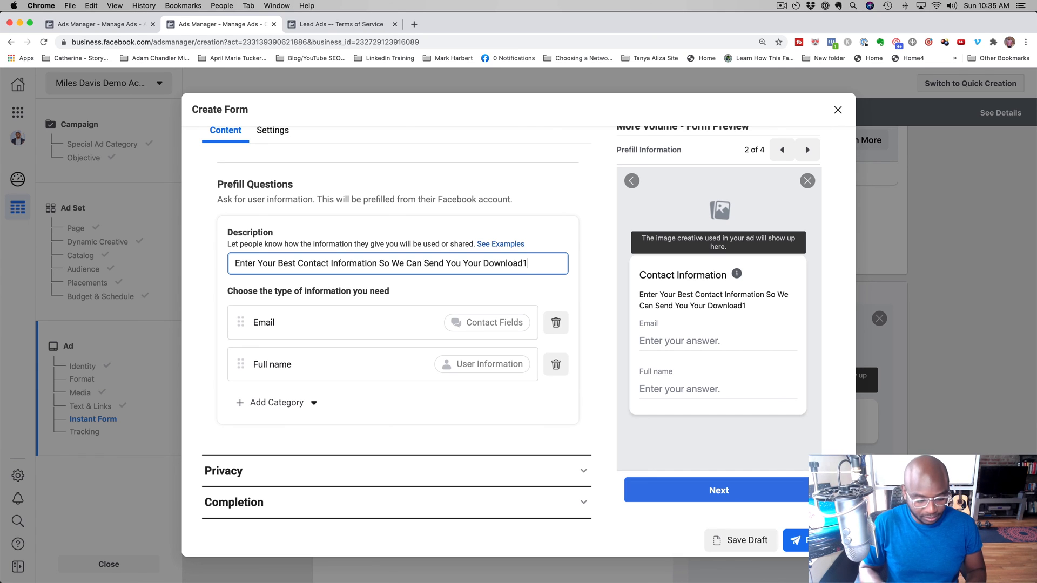
text(!)
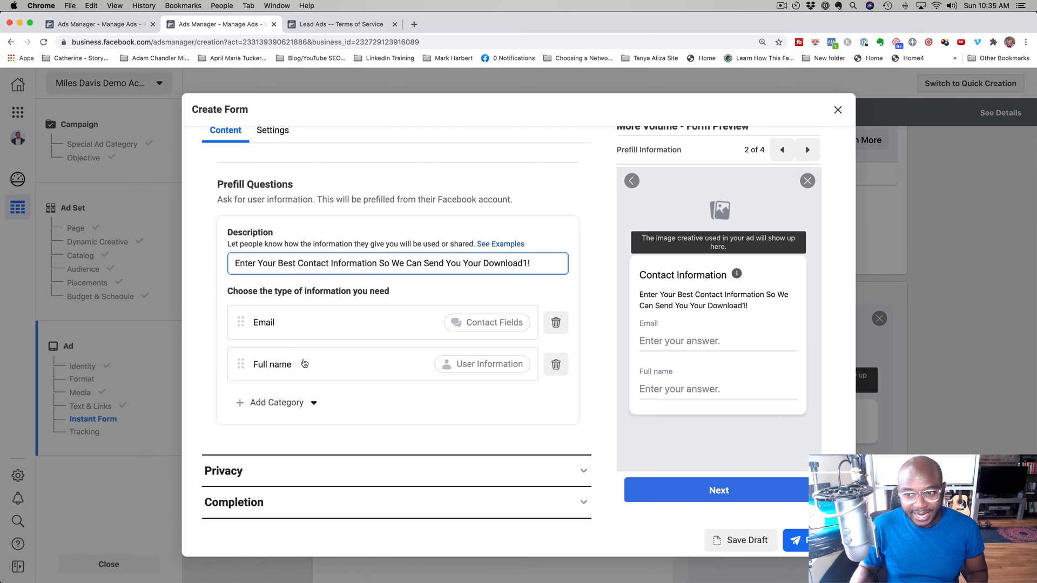
Step: Add a Phone number contact field to the prefill questions and move Full name above Email
click(292, 402)
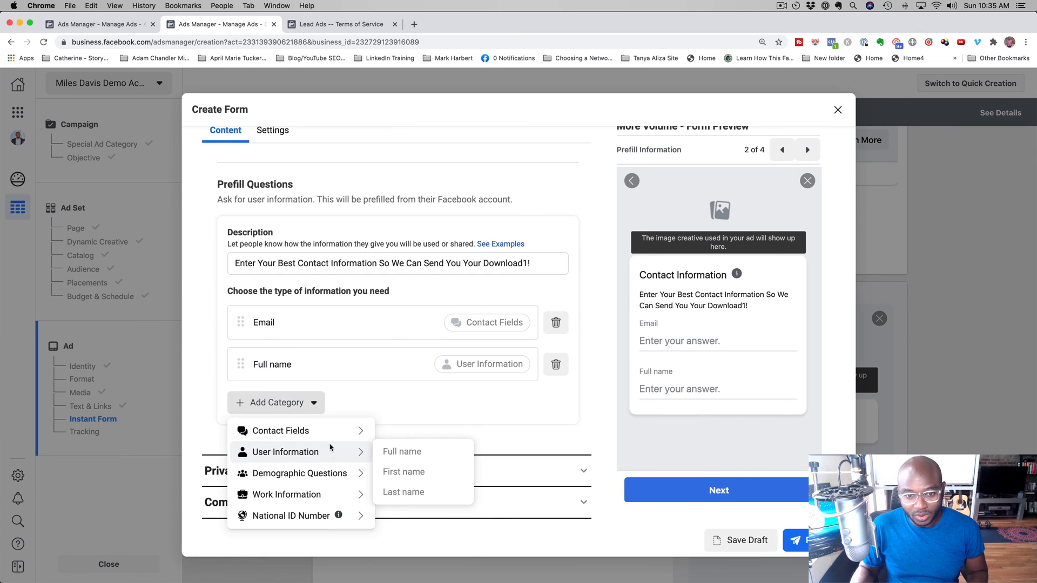
mouse_move(330, 435)
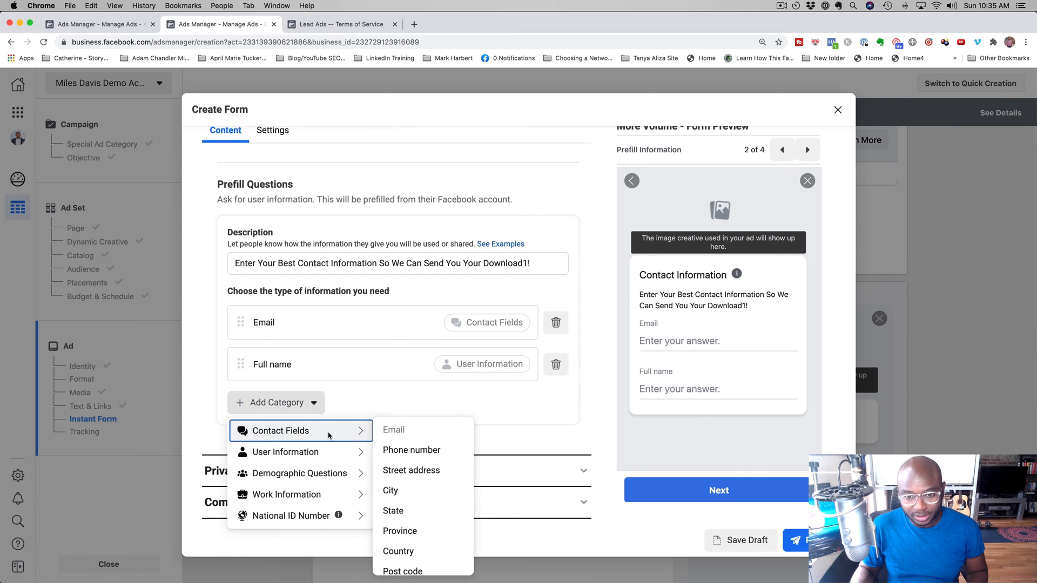
click(414, 450)
drag(240, 364, 241, 322)
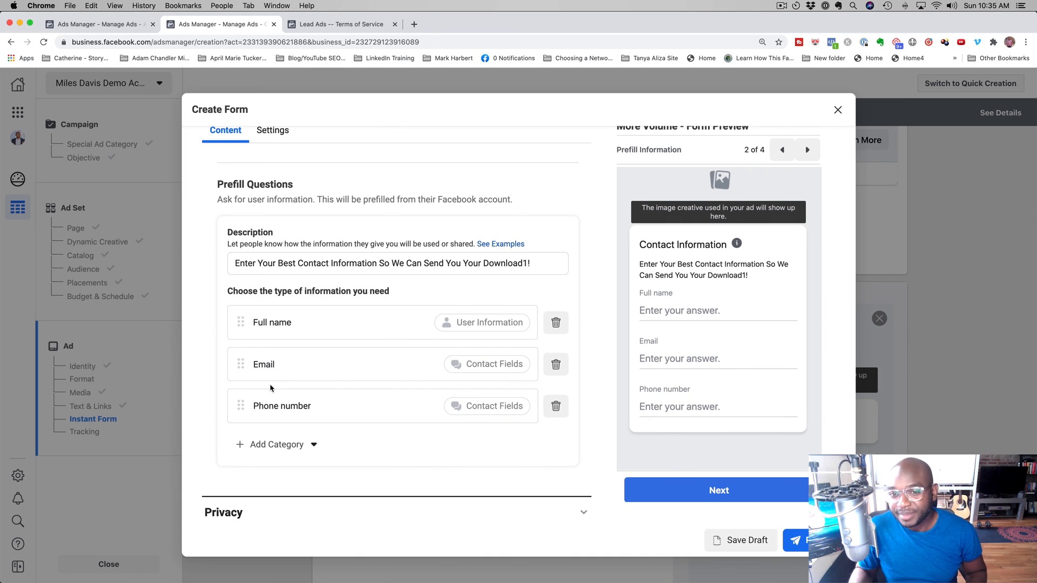
scroll(209, 408, down, 2)
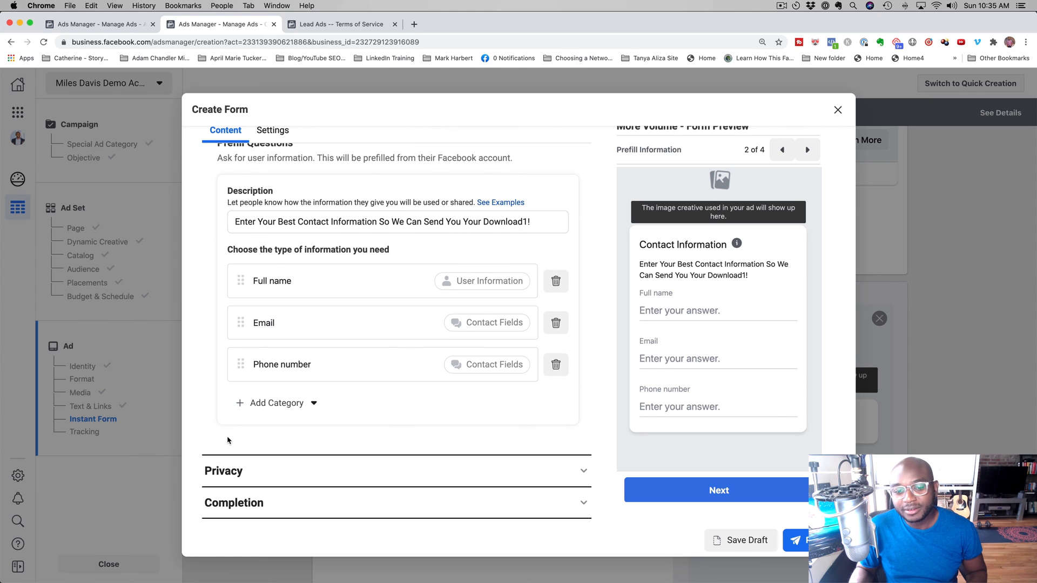
click(279, 473)
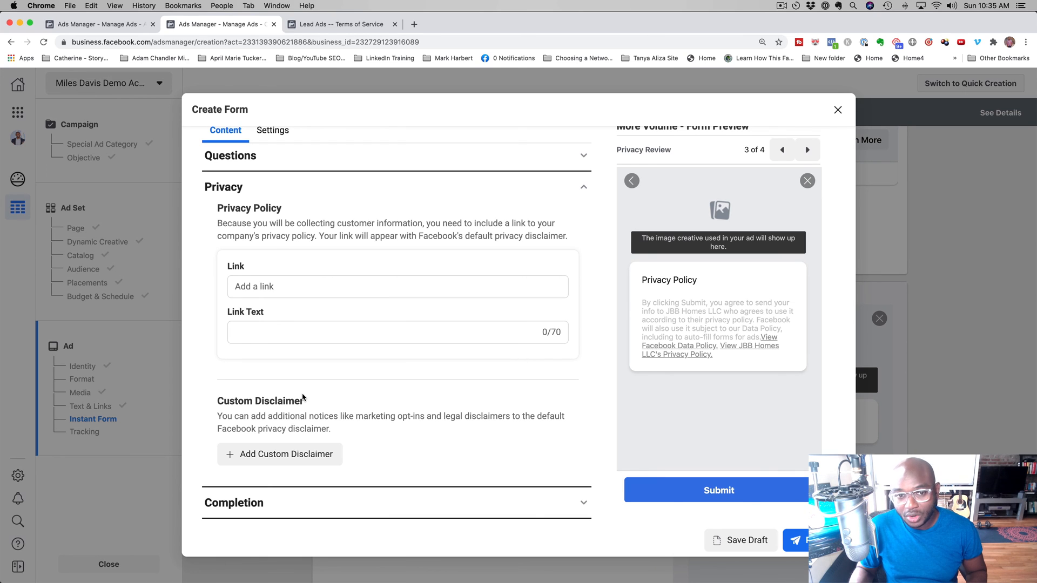
click(283, 290)
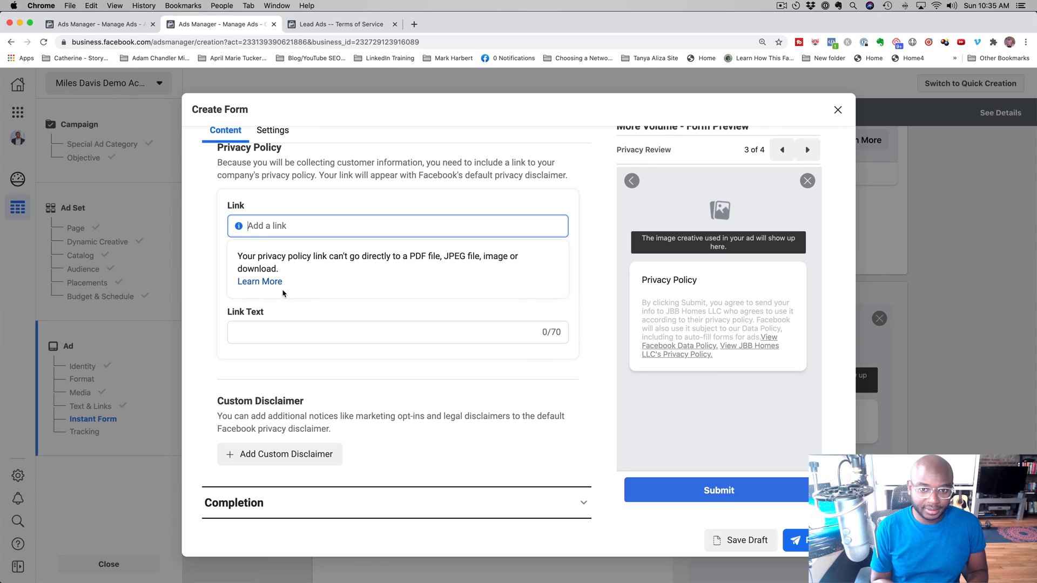
text(www/)
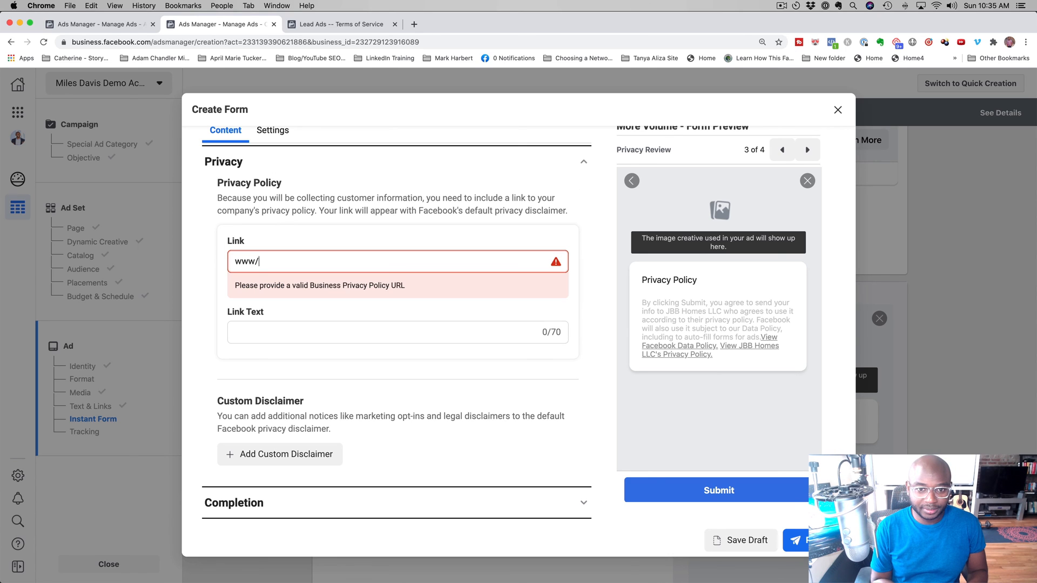
key(BackSpace)
text(.)
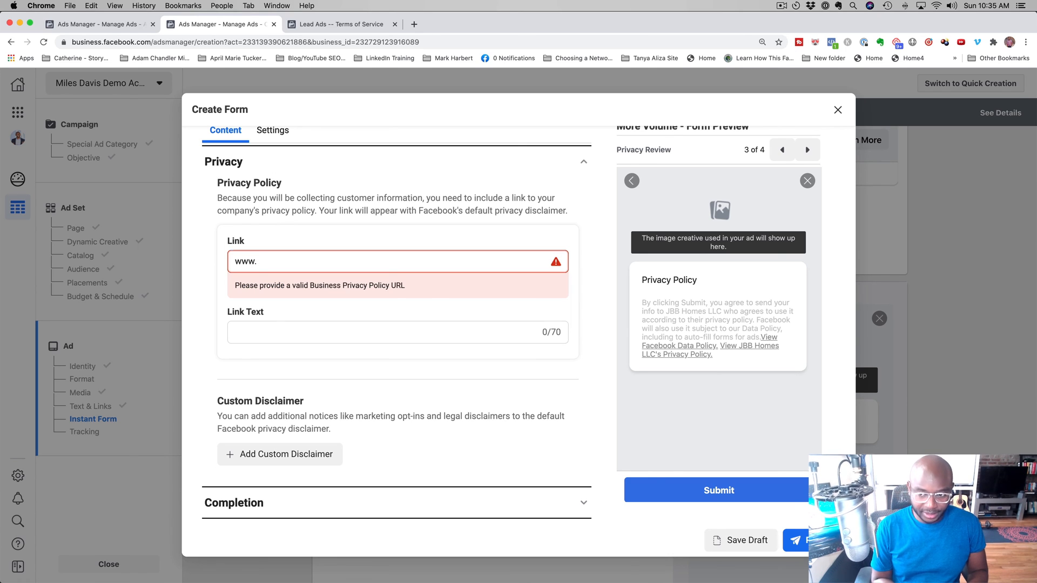
text(j)
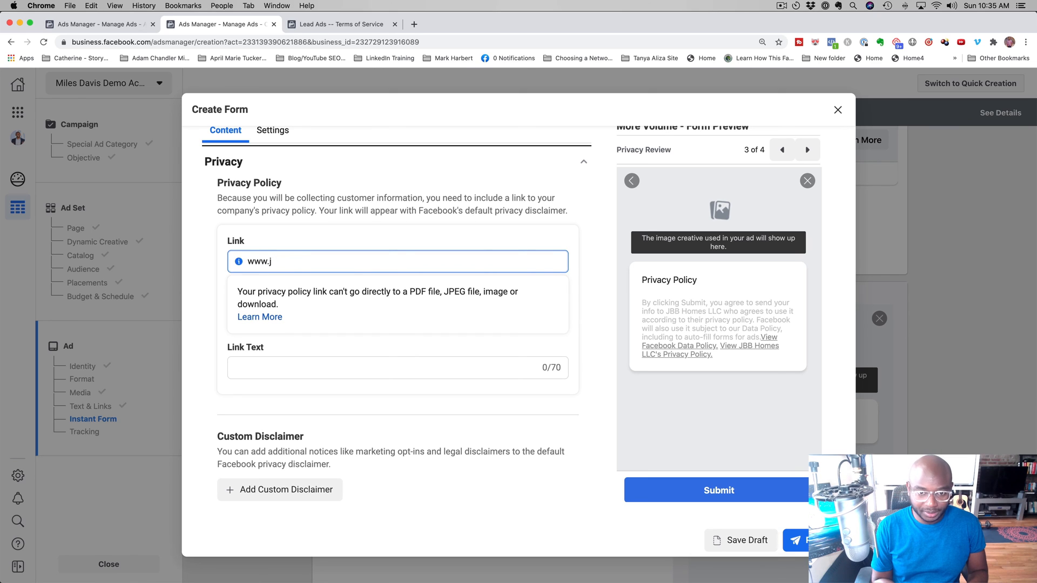
text(nbhome.)
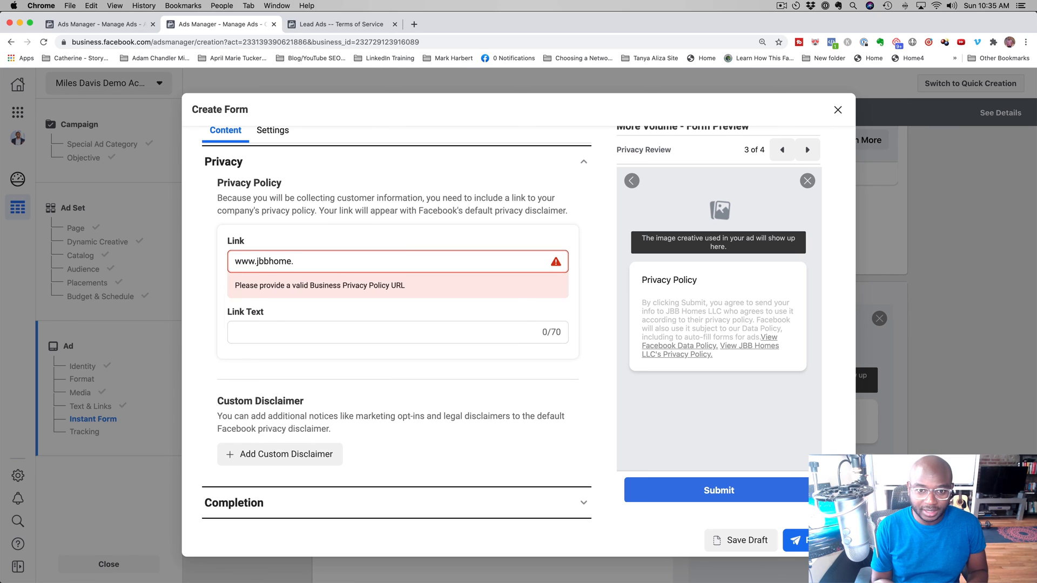
key(BackSpace)
text(s.com)
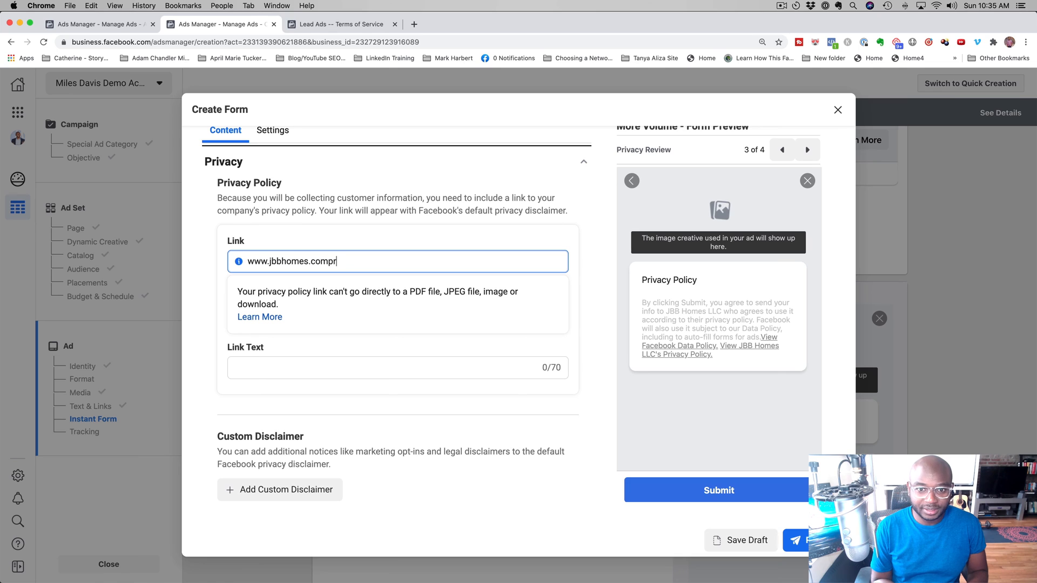
text(/priva)
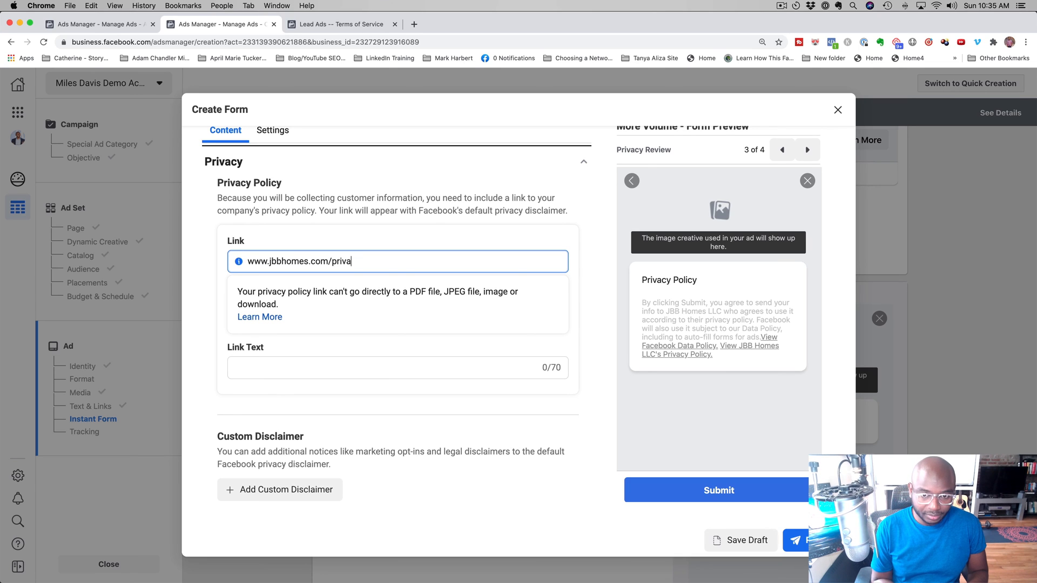
text(cy)
Step: Set the privacy policy's link text to "Privacy Policy"
click(311, 369)
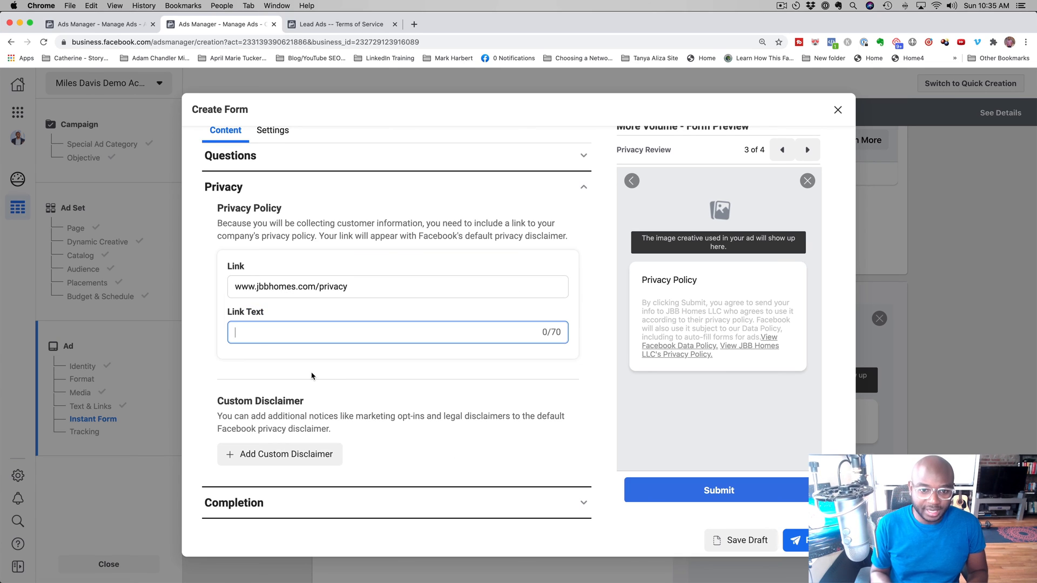
text(Privacy Policy)
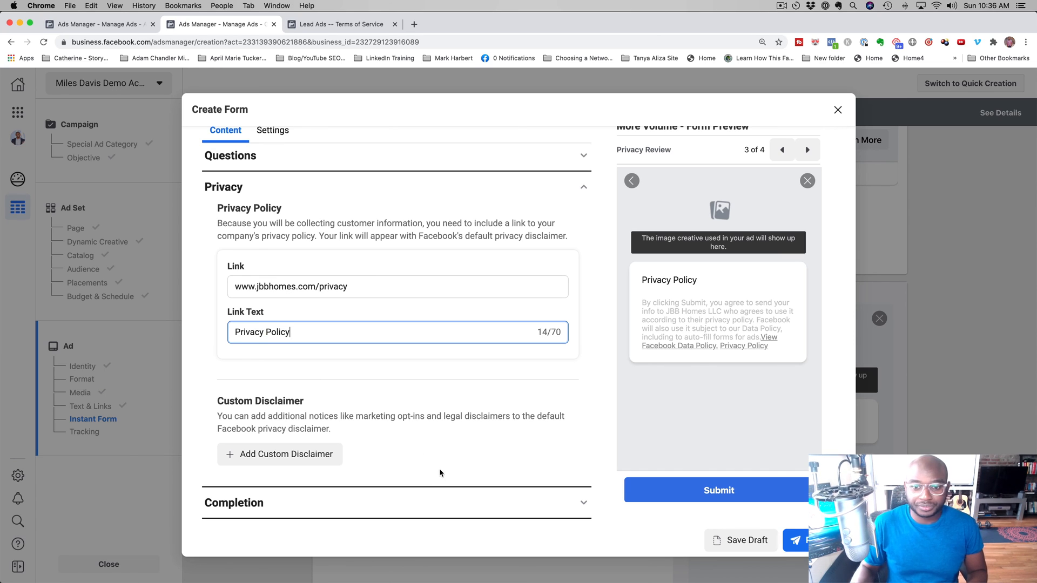
click(384, 432)
scroll(384, 433, down, 1)
scroll(371, 417, up, 1)
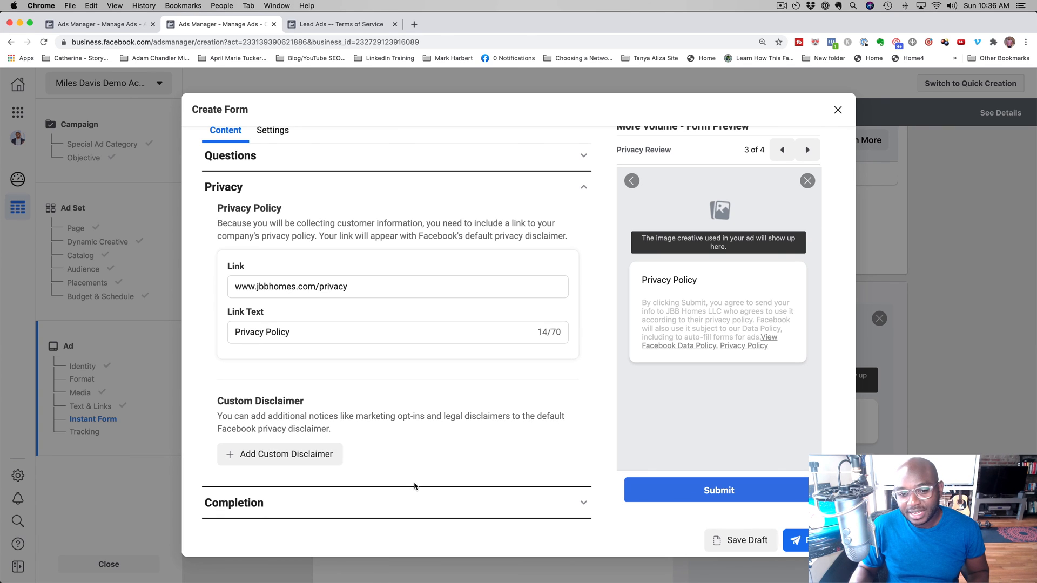
Step: Open the form's Completion section to show the message for leads
click(578, 509)
scroll(429, 378, down, 2)
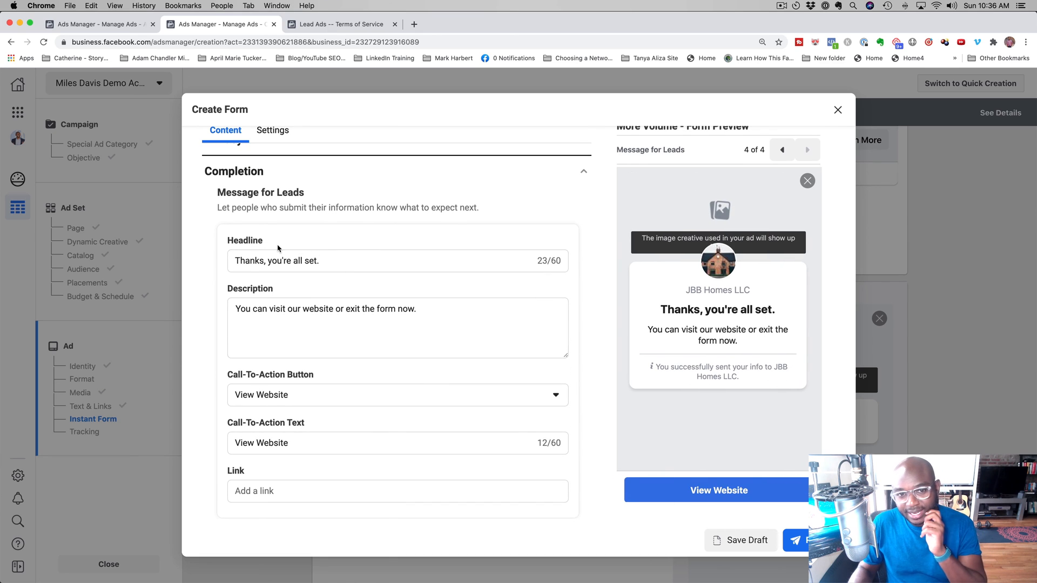
Step: Try "Thanks, you're download is on the way" as the headline of the completion message
drag(325, 260, 267, 261)
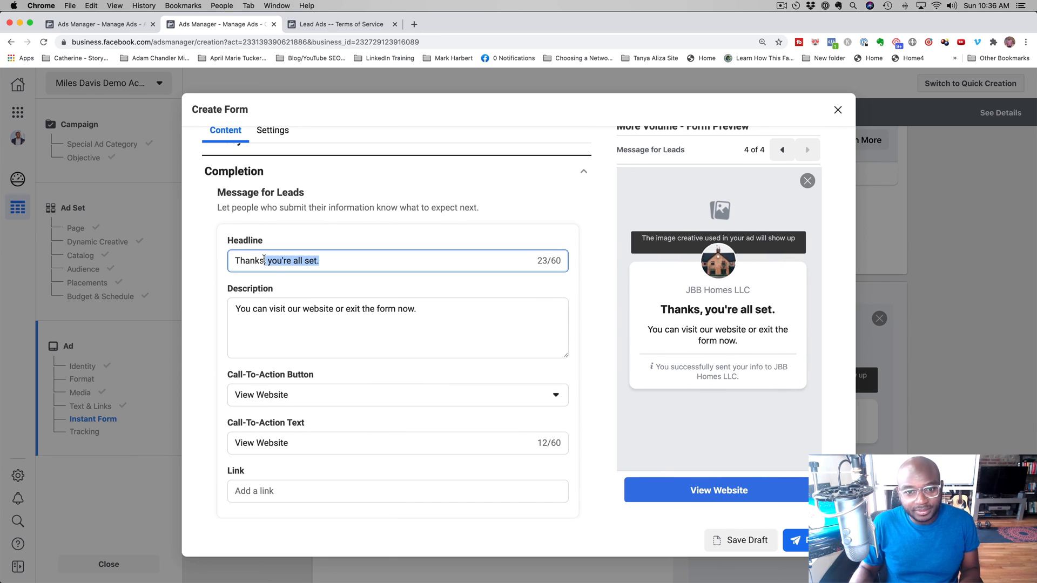
text(you're down)
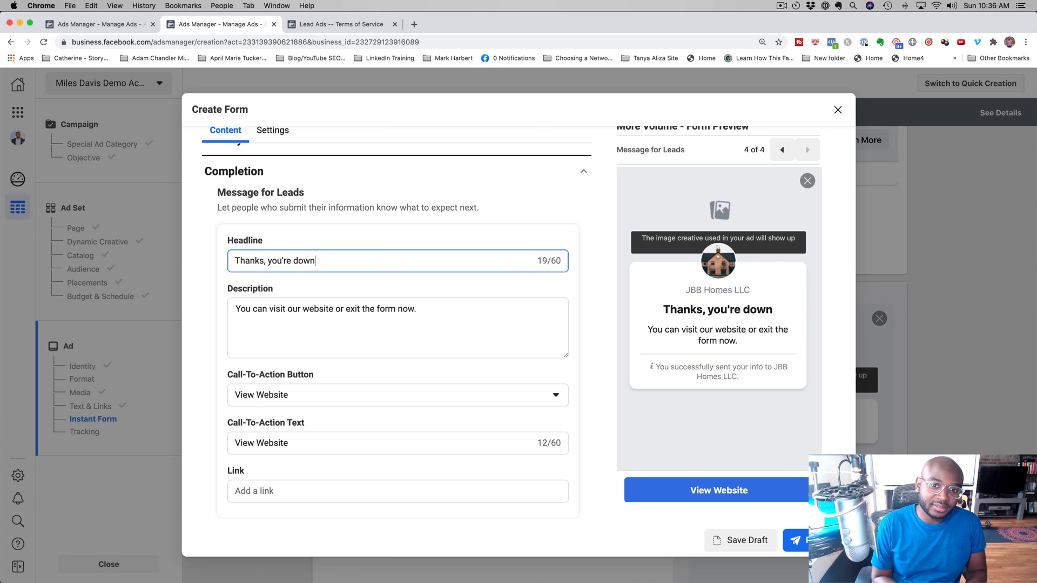
text(load is on the way)
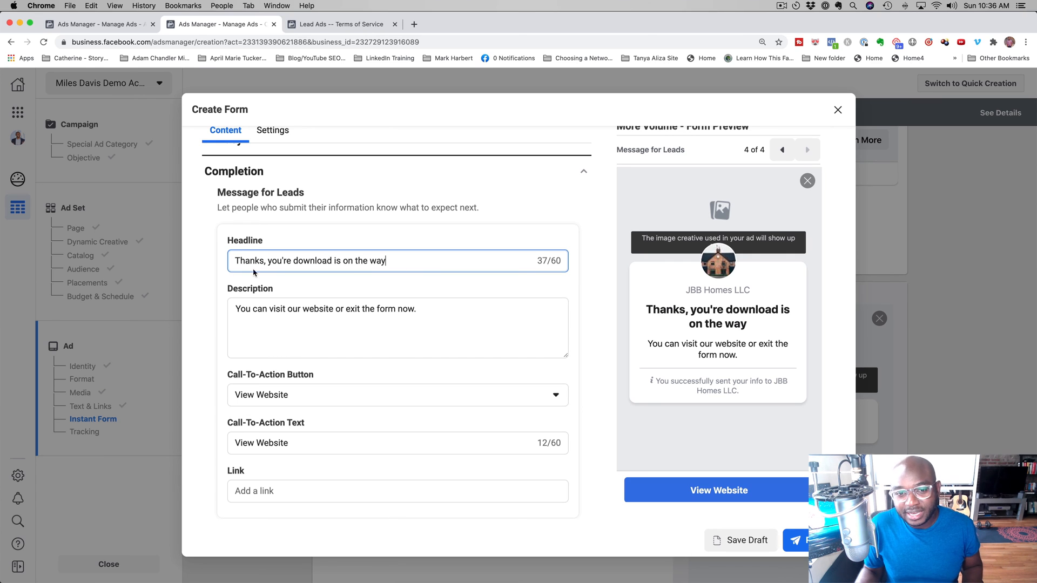
Step: Set the completion message headline to "Thanks, click the button below to access your download!"
drag(277, 260, 440, 264)
key(BackSpace)
key(BackSpace)
key(BackSpace)
text(c)
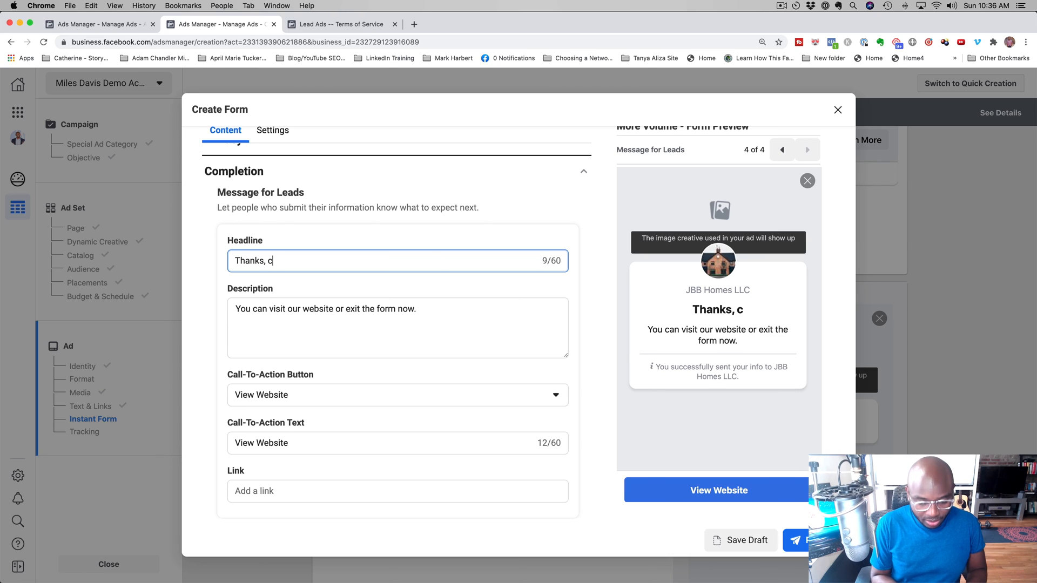
text(lick)
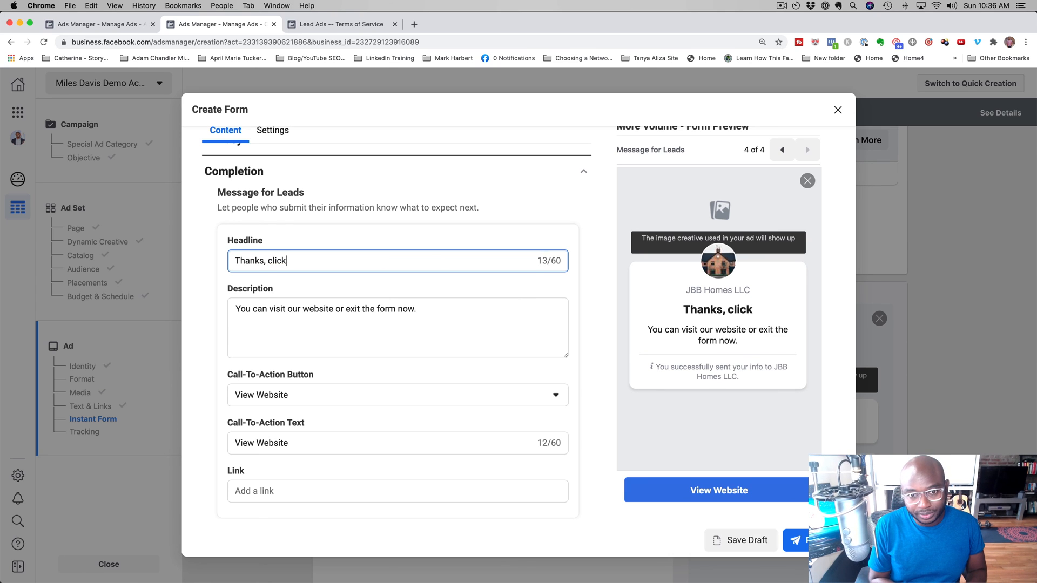
text( the button below to access yor)
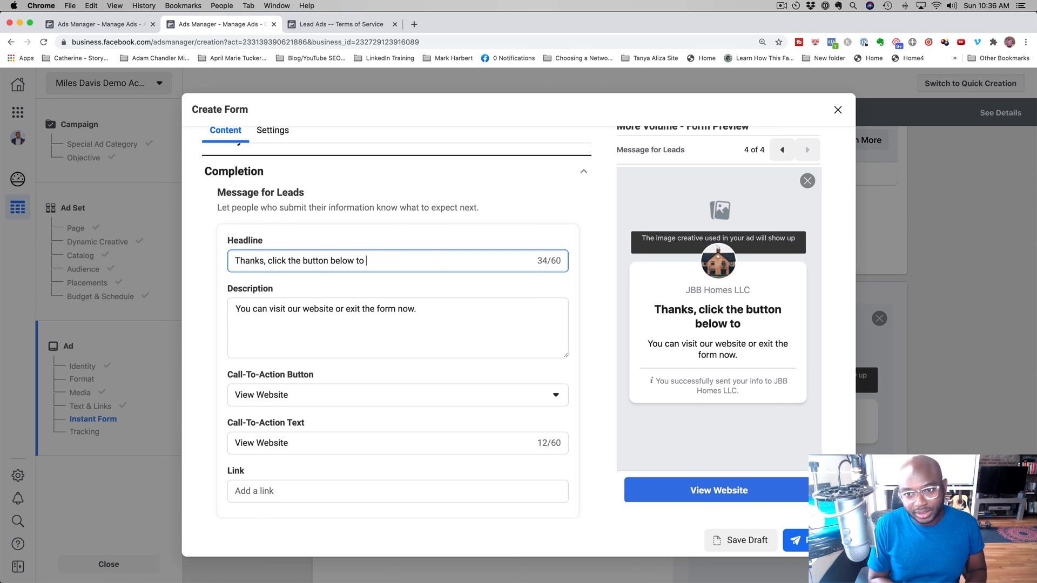
key(BackSpace)
key(BackSpace)
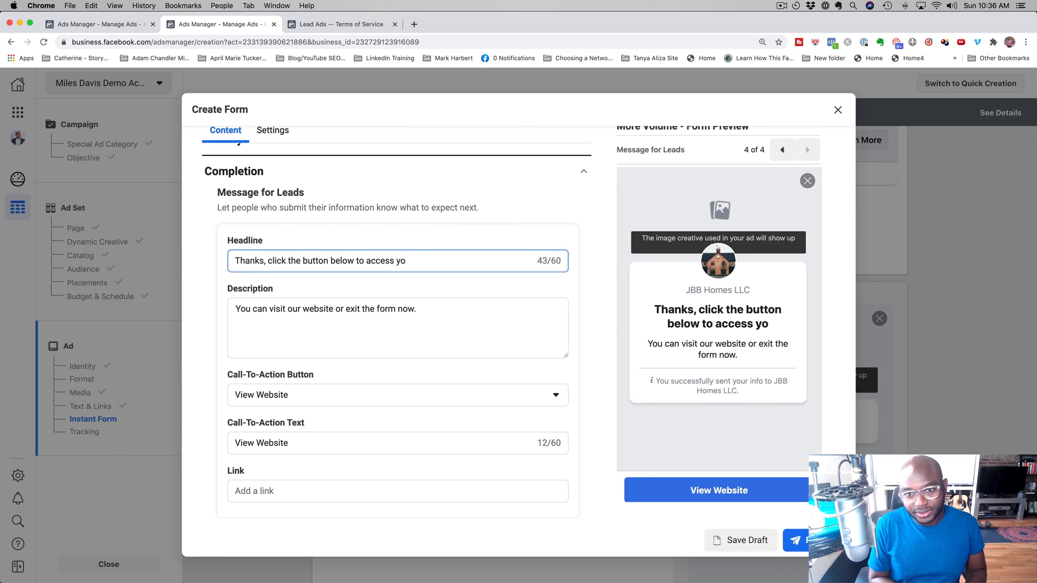
text(ur download!)
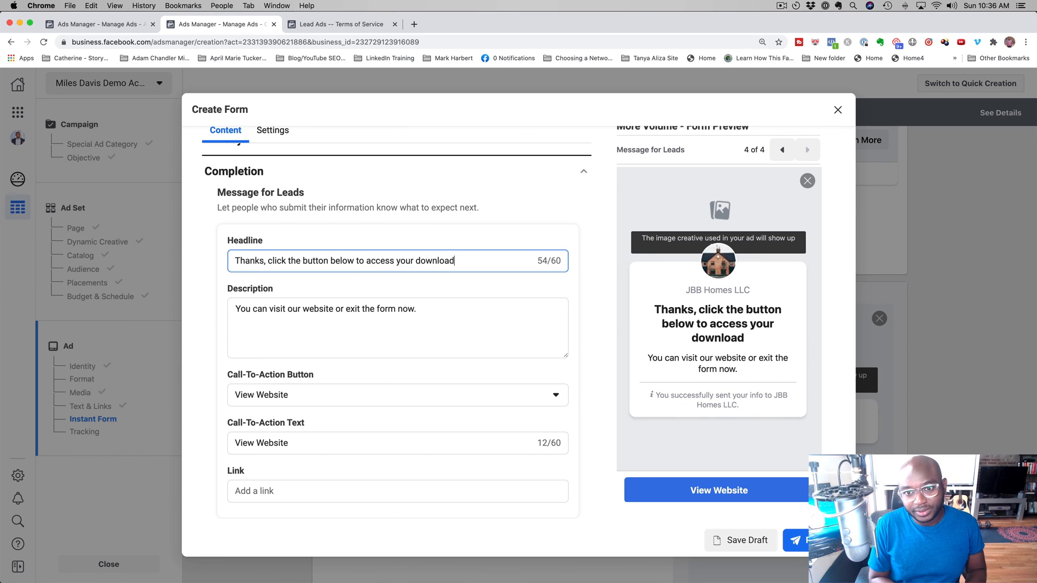
Step: Replace the completion message description with "We'll be in touch shortly!"
click(422, 311)
drag(420, 310, 233, 308)
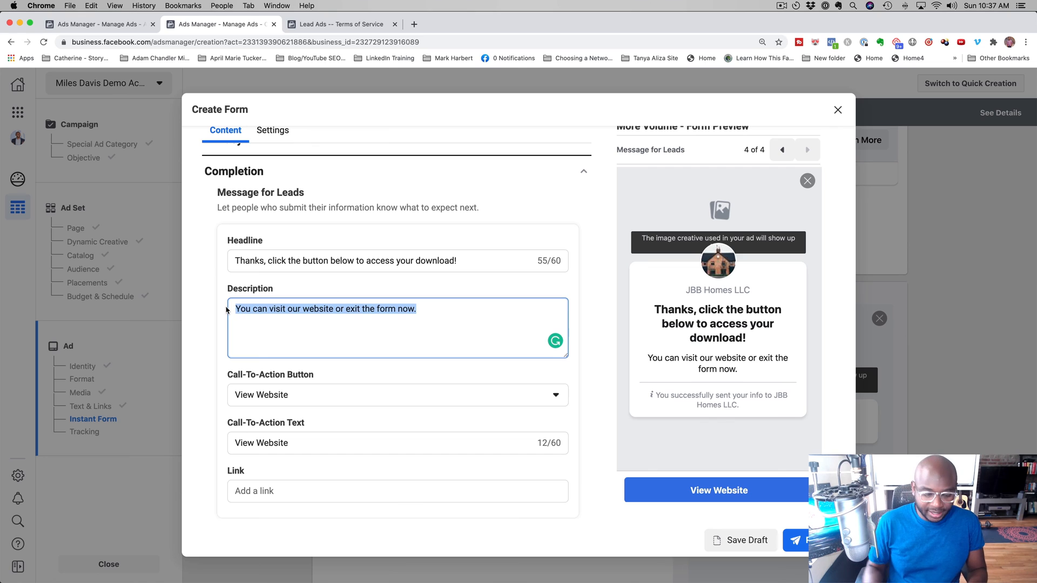
text(We'll he)
key(BackSpace)
key(BackSpace)
text(be in touh s)
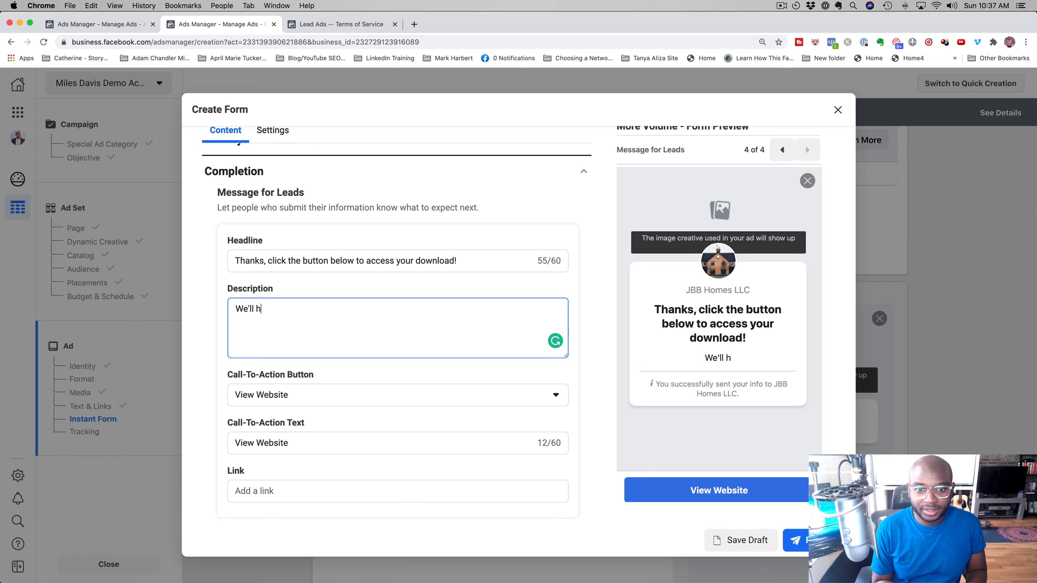
key(BackSpace)
key(BackSpace)
key(BackSpace)
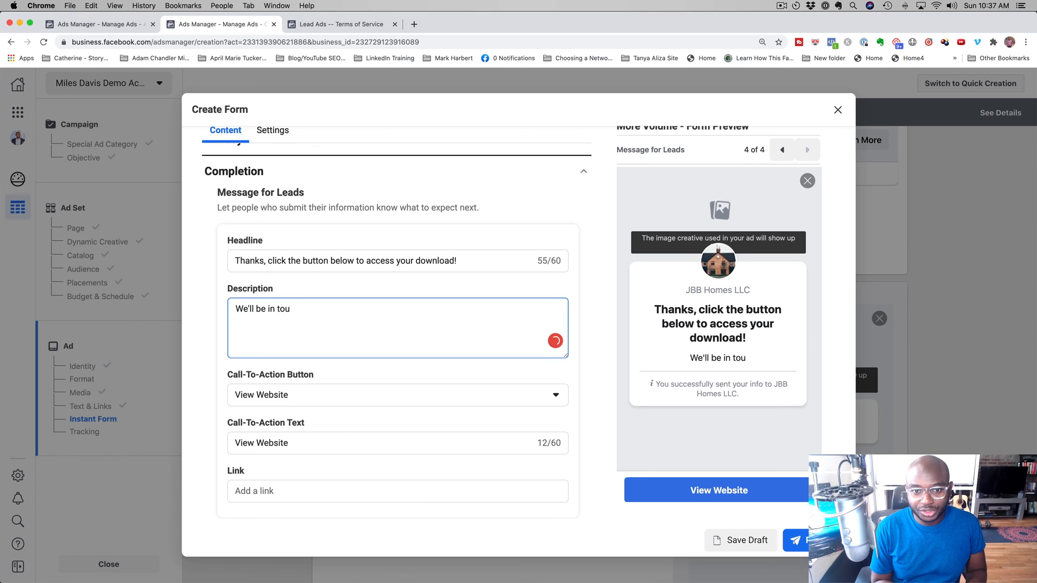
text(ch shortly!)
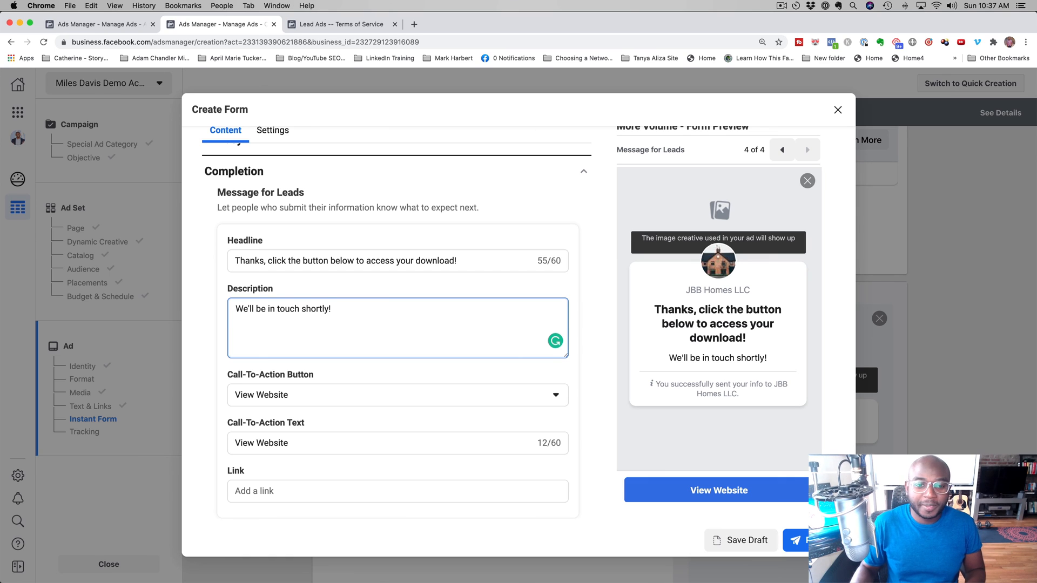
Step: Make the completion call-to-action button a Download button with the text "Download Your PDF!"
click(293, 396)
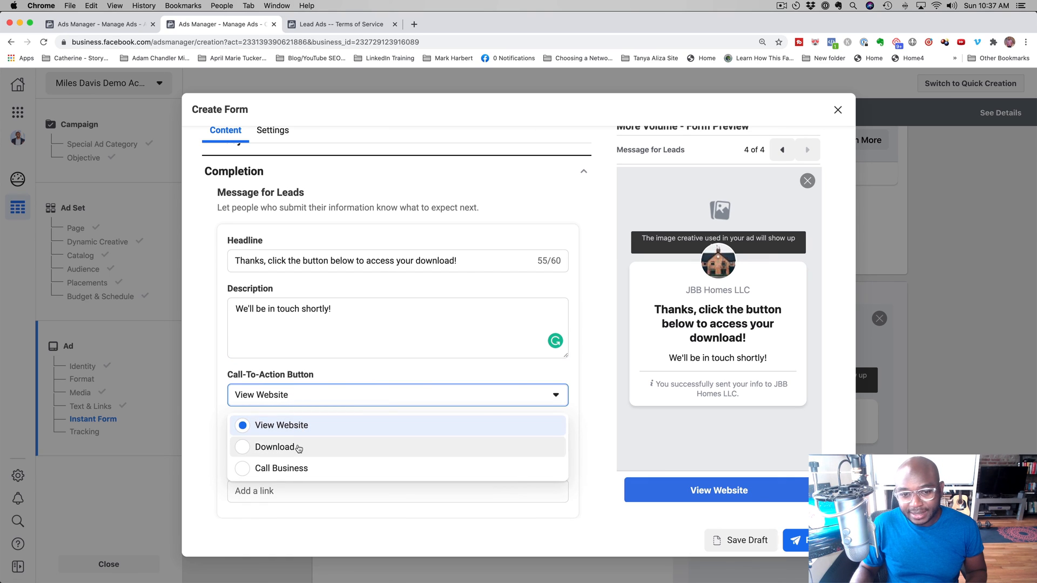
click(278, 446)
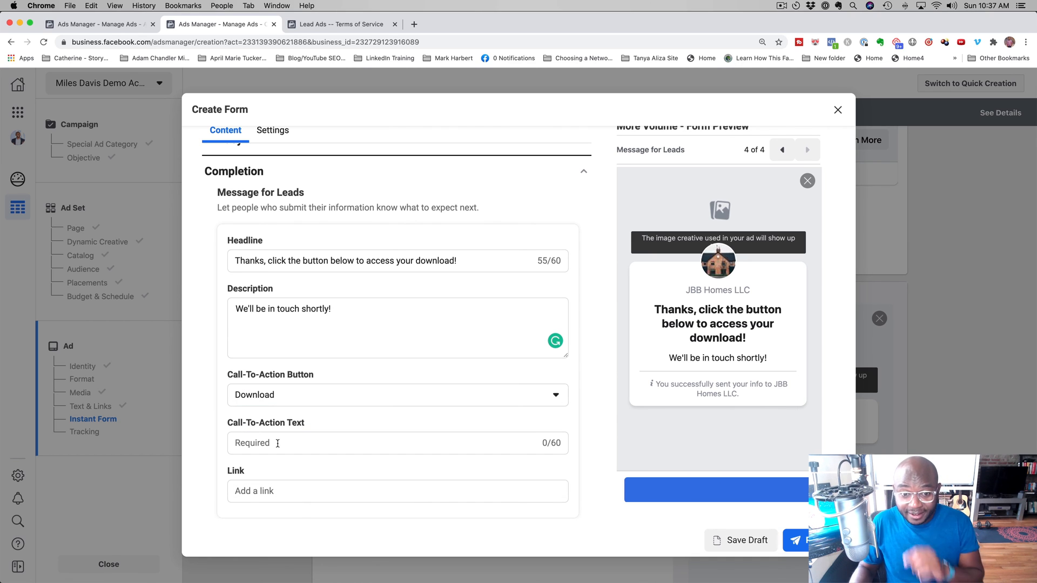
click(278, 443)
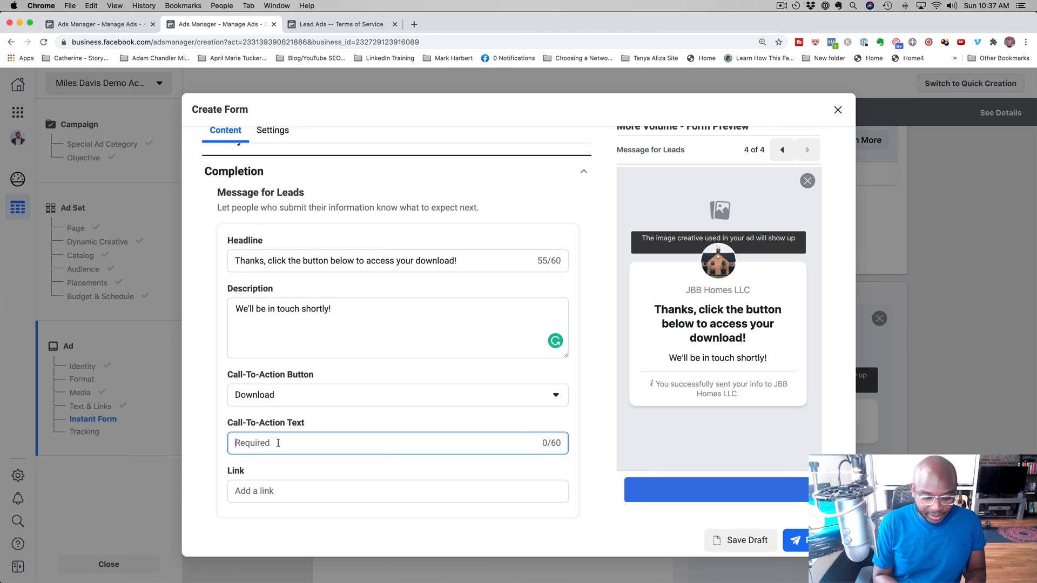
text(Download Your )
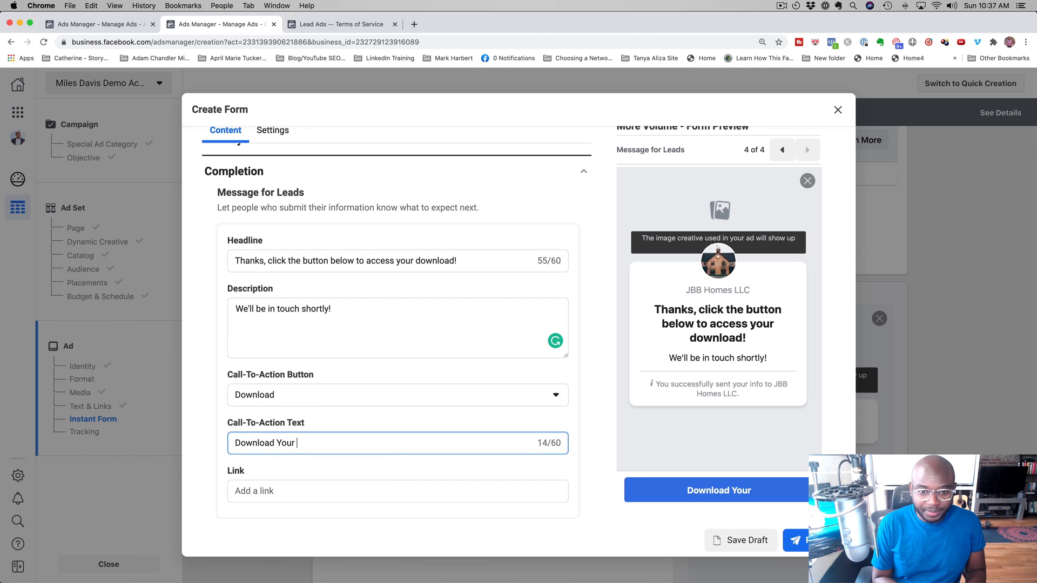
text(PDF!)
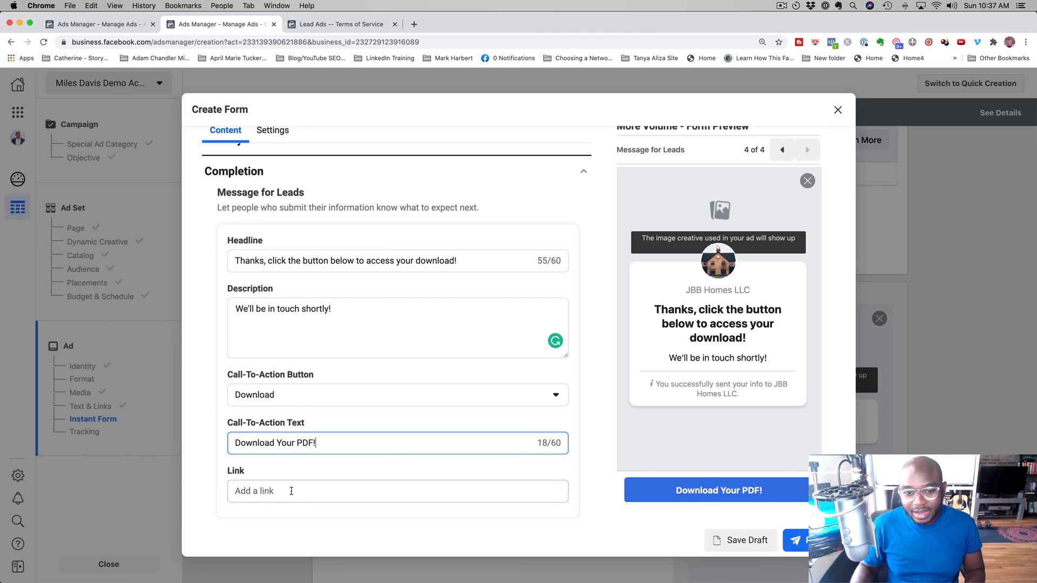
click(291, 491)
scroll(306, 457, down, 3)
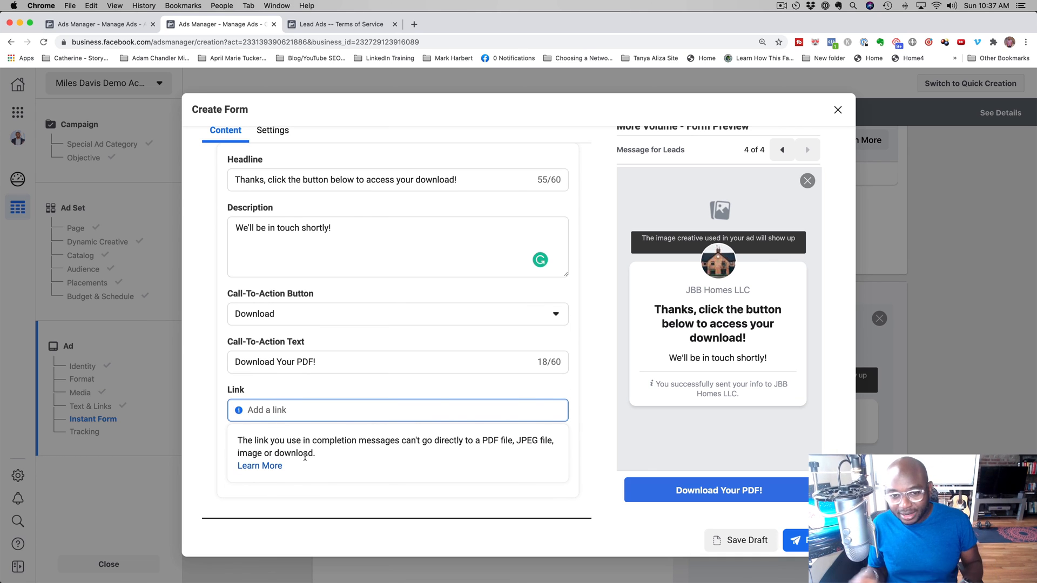
scroll(305, 457, up, 1)
text(www.j)
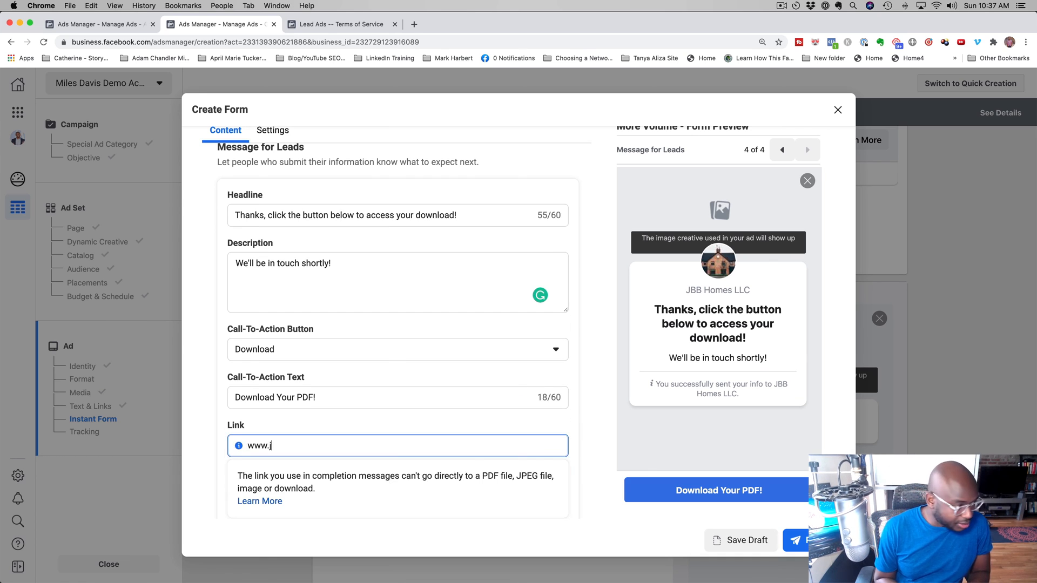
text(b)
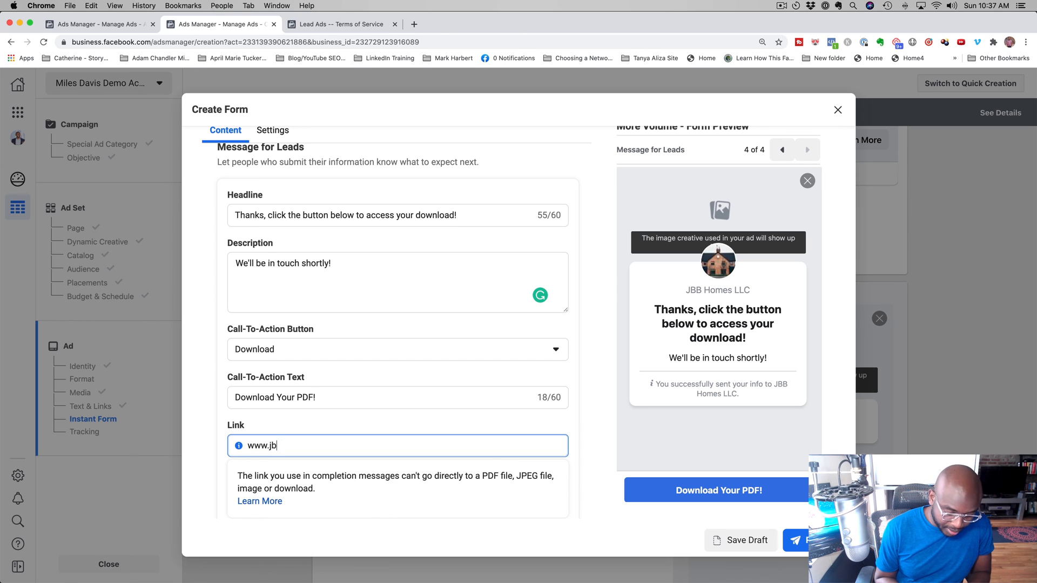
text(bhomesl)
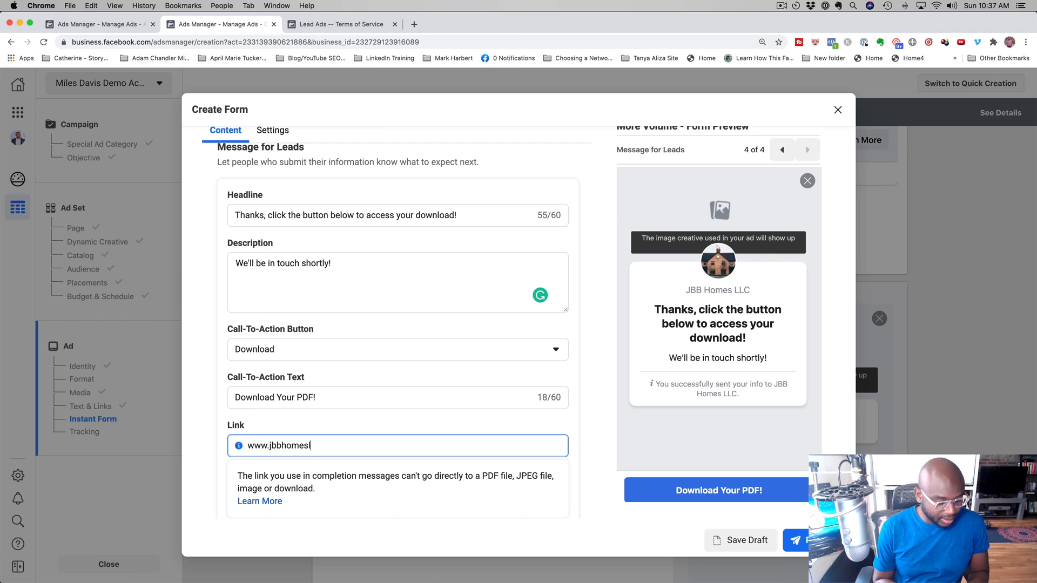
text(lc.com/)
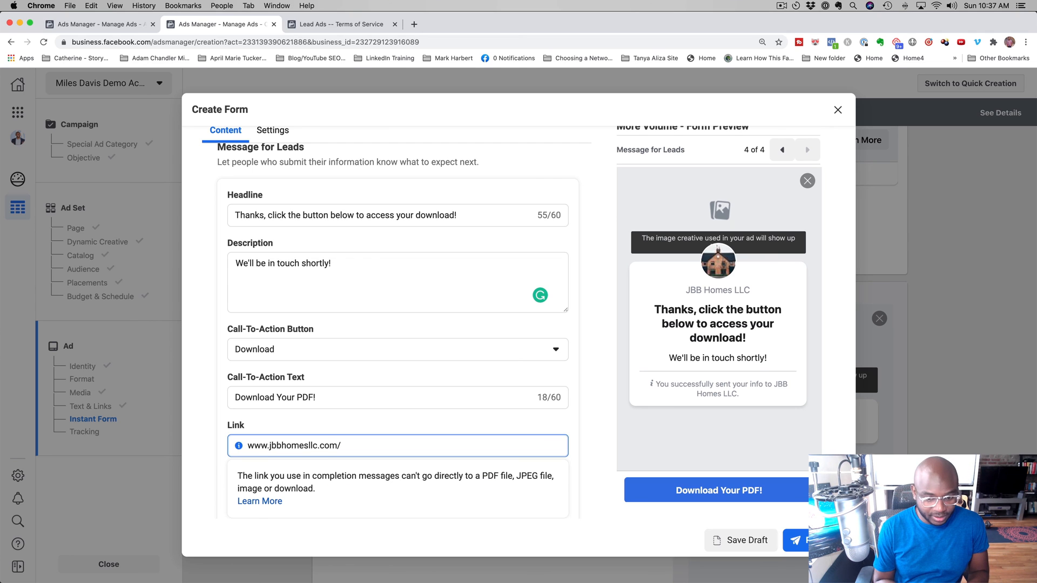
text(thank-you)
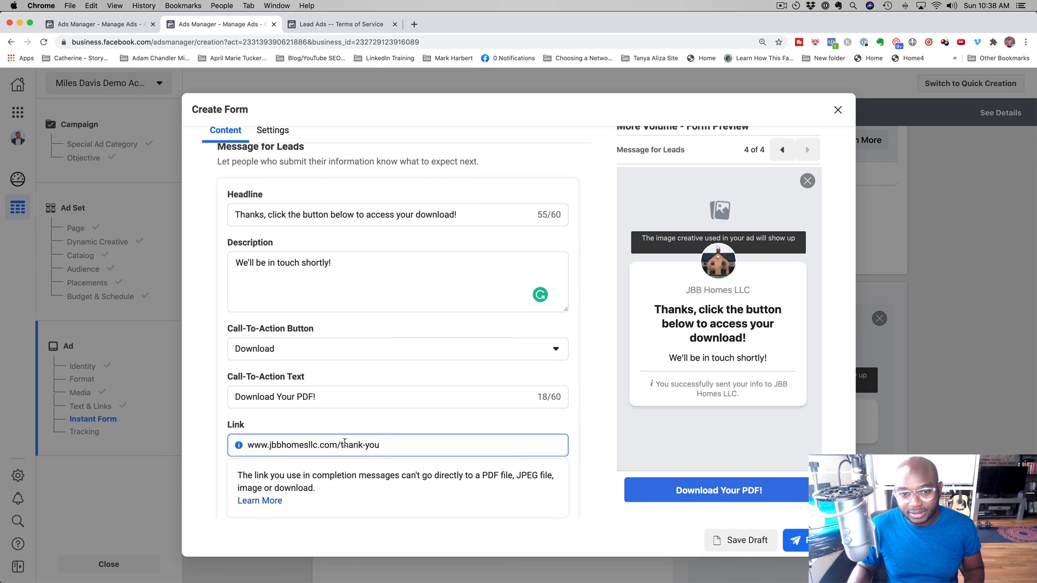
triple_click(345, 443)
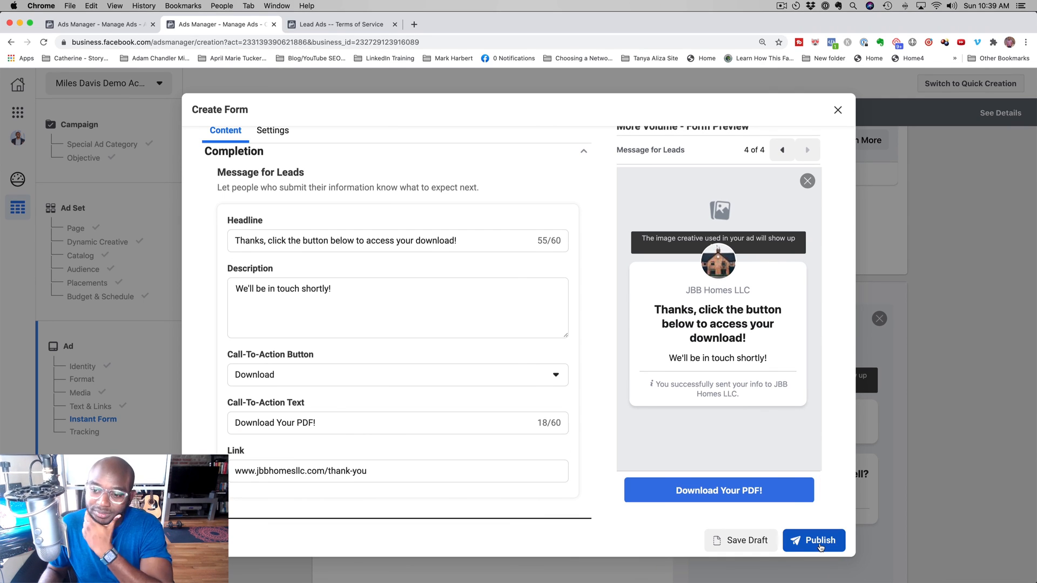
click(819, 547)
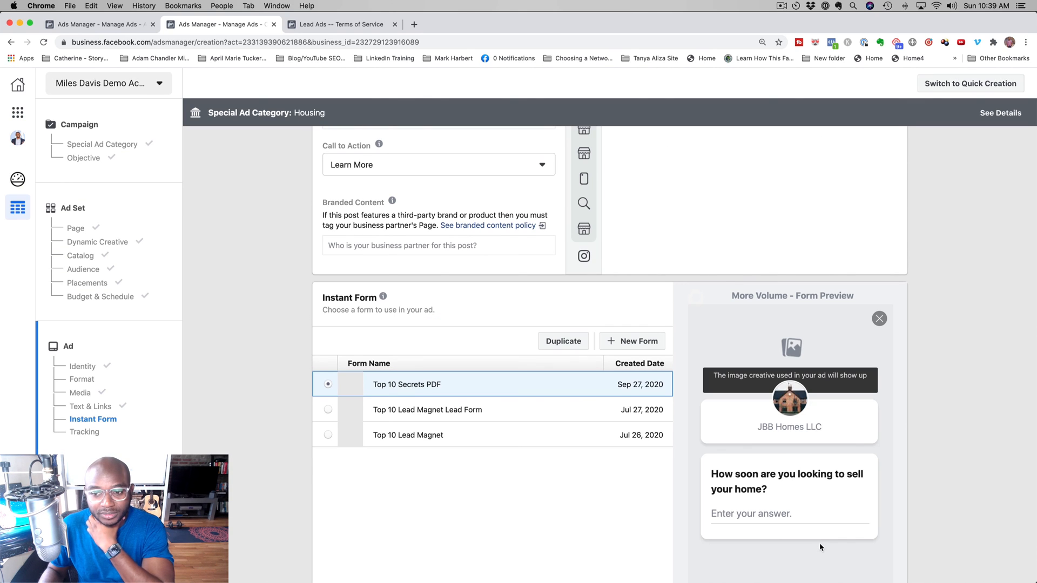
Step: Review the draft campaign, ad set and ad settings, confirm them for publishing, and dismiss the resulting notification
scroll(567, 283, up, 5)
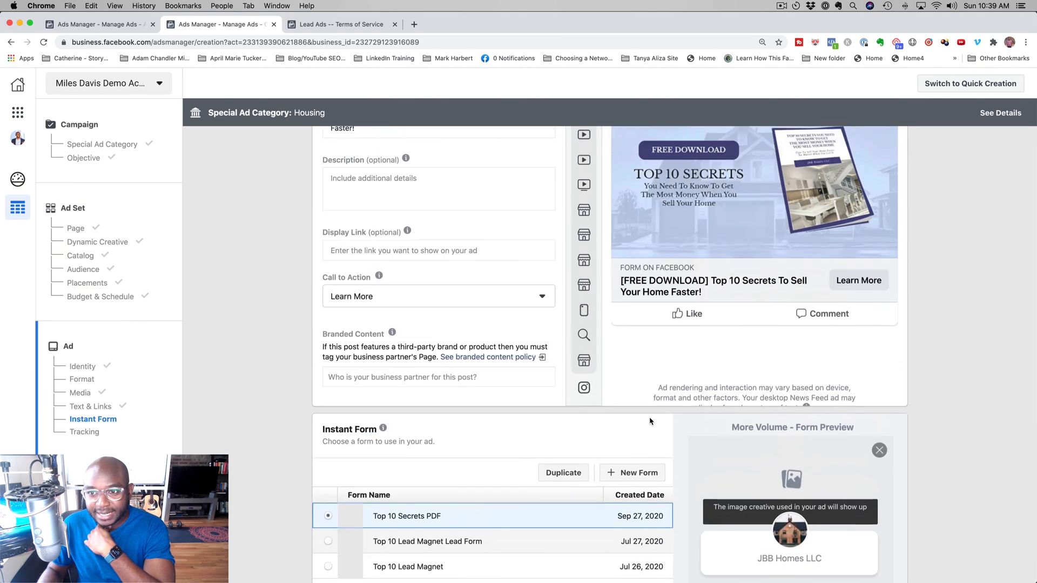
scroll(567, 282, down, 10)
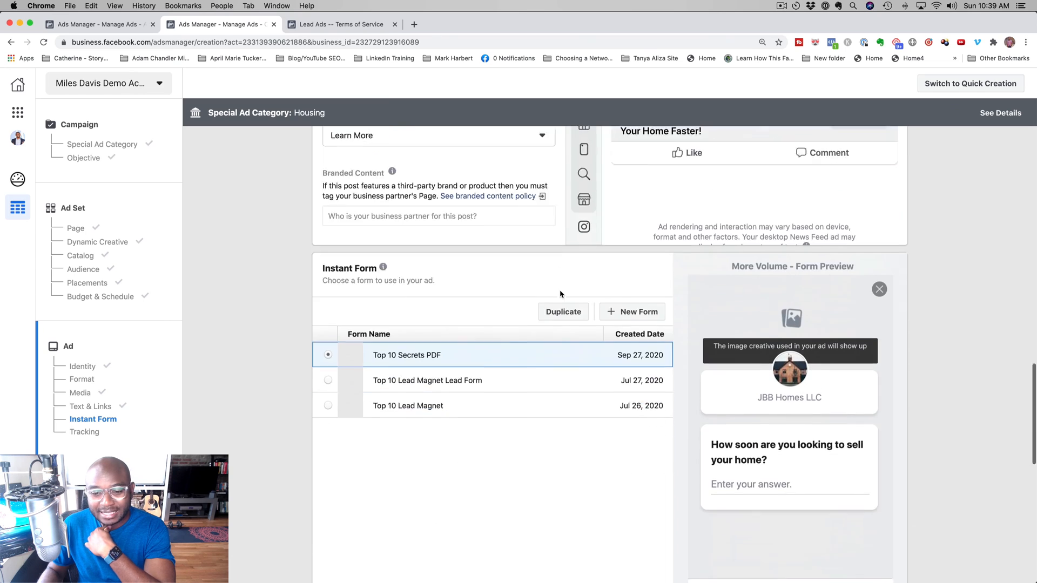
scroll(560, 294, down, 3)
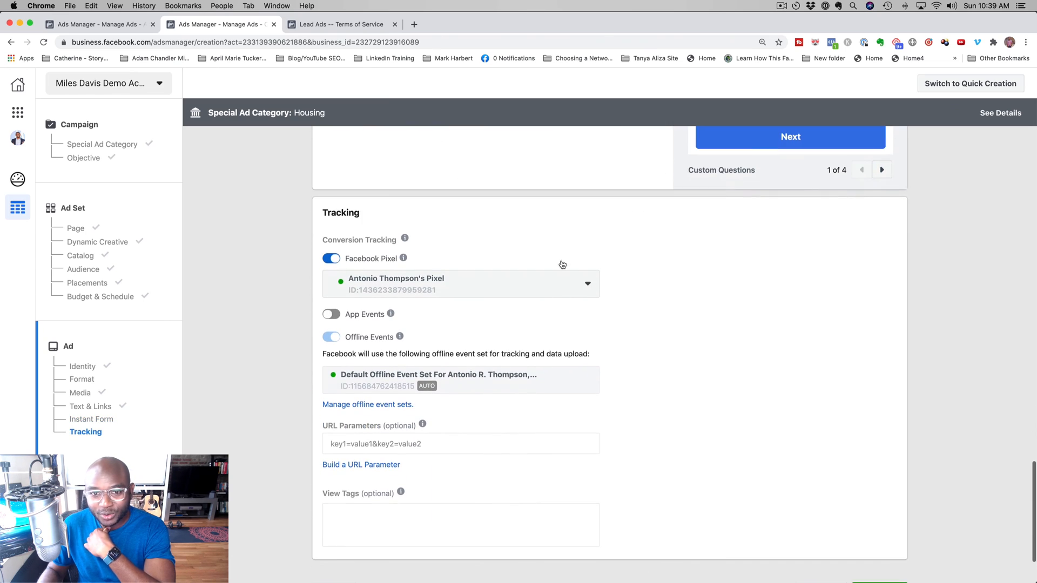
scroll(412, 287, down, 2)
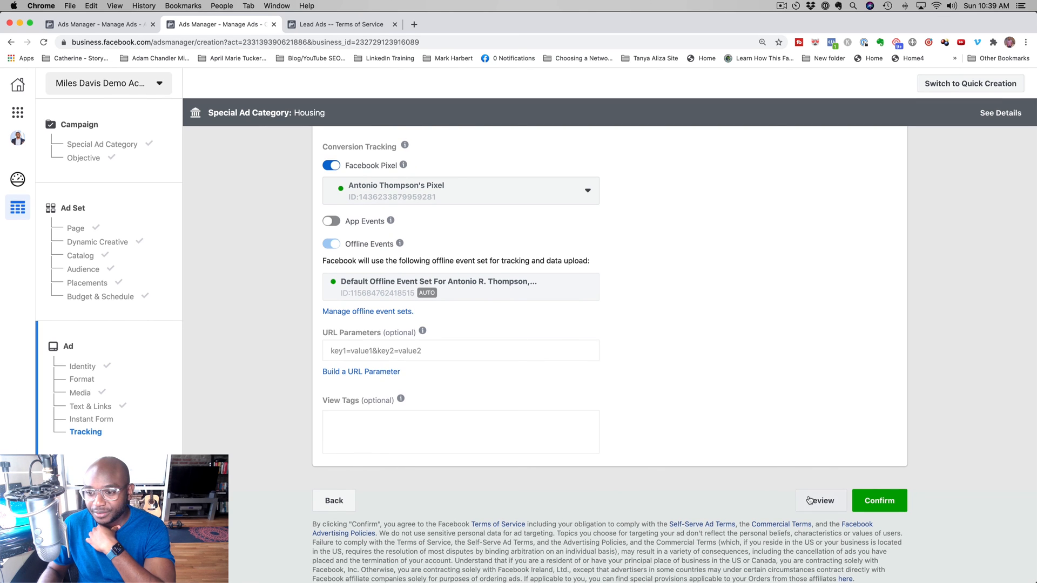
click(810, 501)
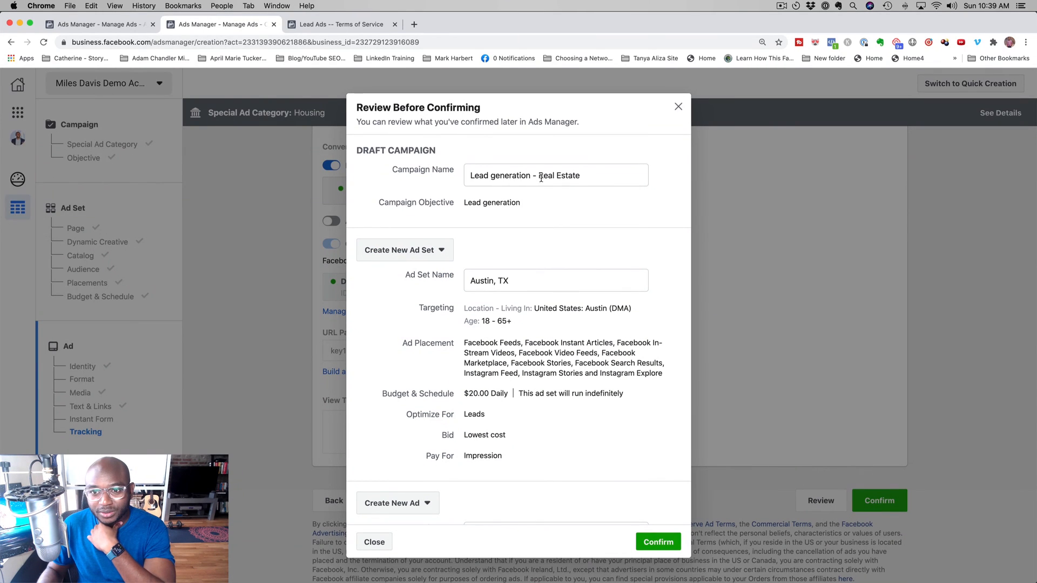
scroll(540, 305, down, 3)
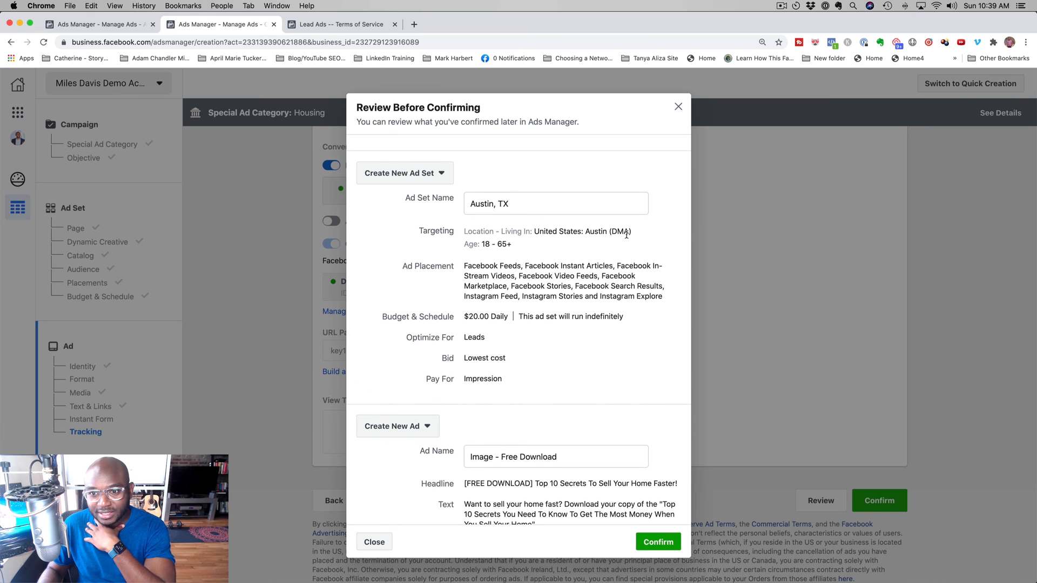
scroll(536, 270, down, 2)
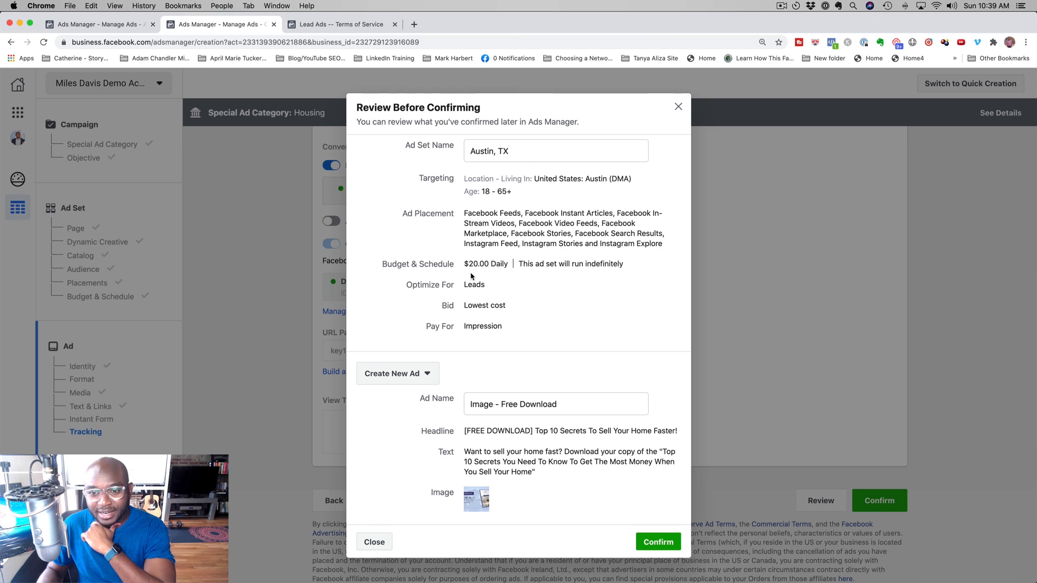
scroll(522, 279, down, 1)
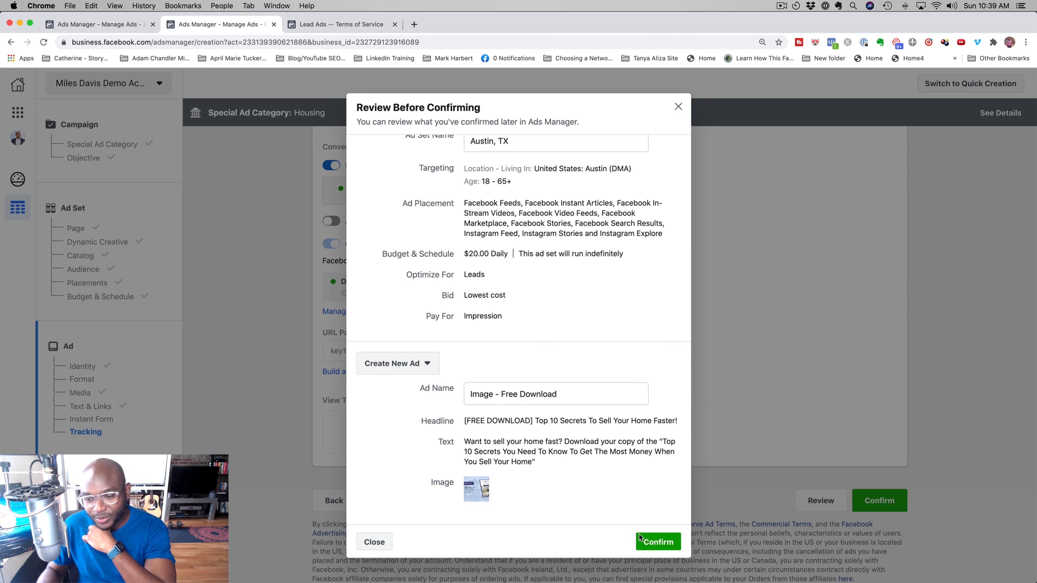
click(659, 541)
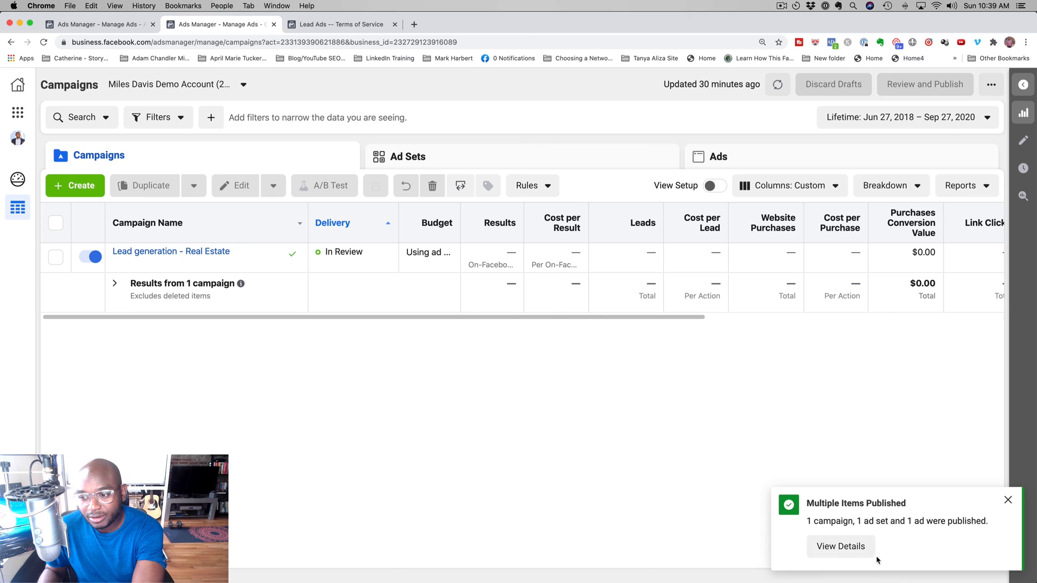
click(1008, 500)
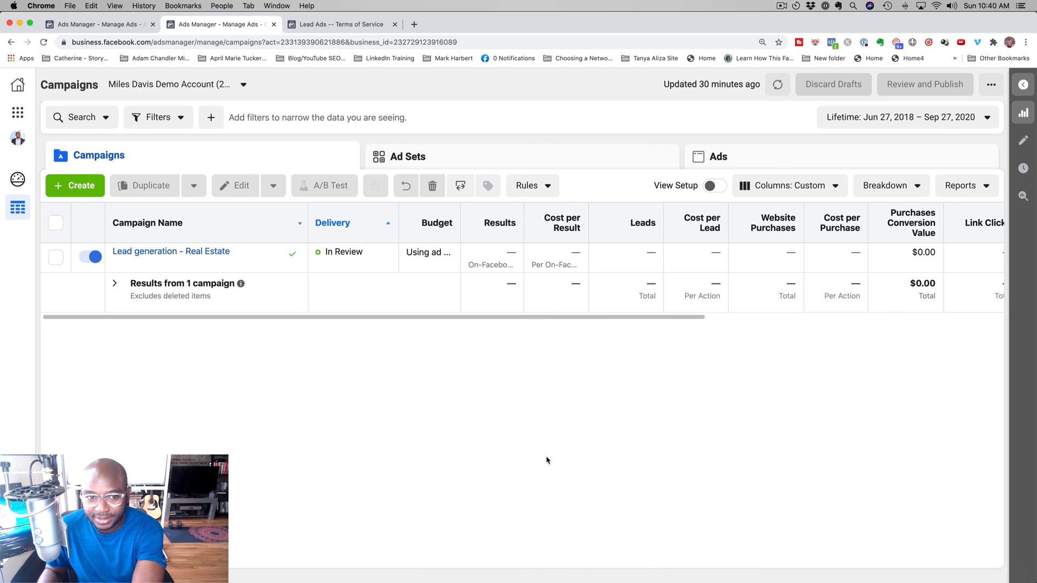
Step: Open the "Austin, TX" ad set of the "Lead generation - Real Estate" campaign for editing
click(177, 251)
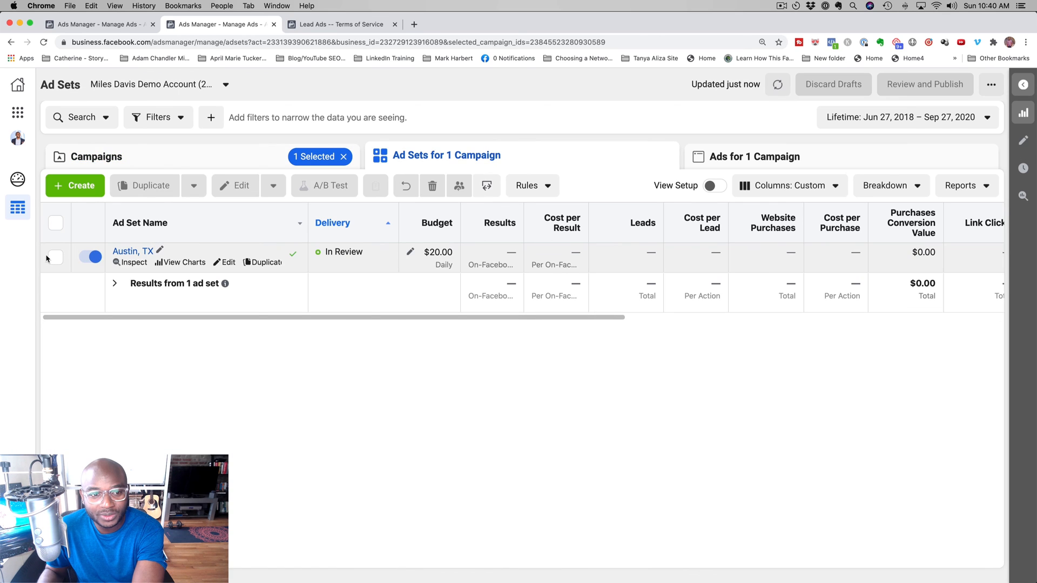
click(52, 258)
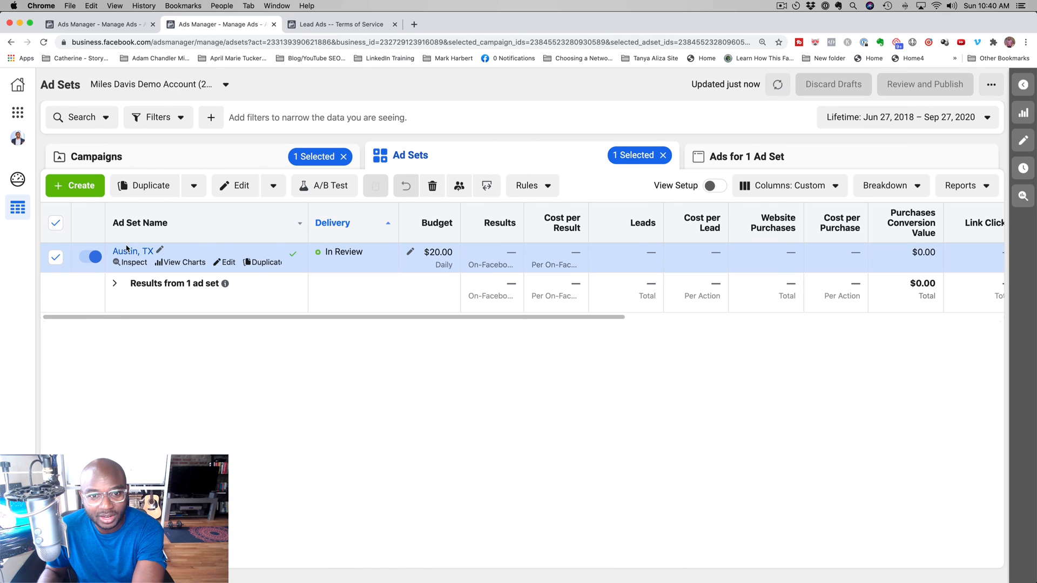
click(231, 185)
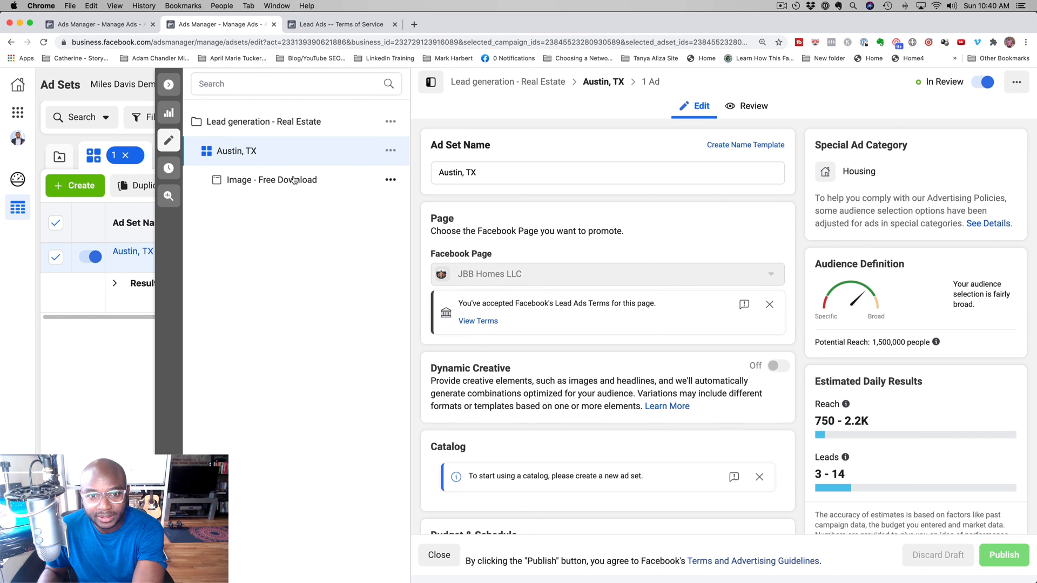
Step: Close the ad set editor, go to the "Austin, TX" ad set's ads and preview the "Image - Free Download" ad
click(169, 84)
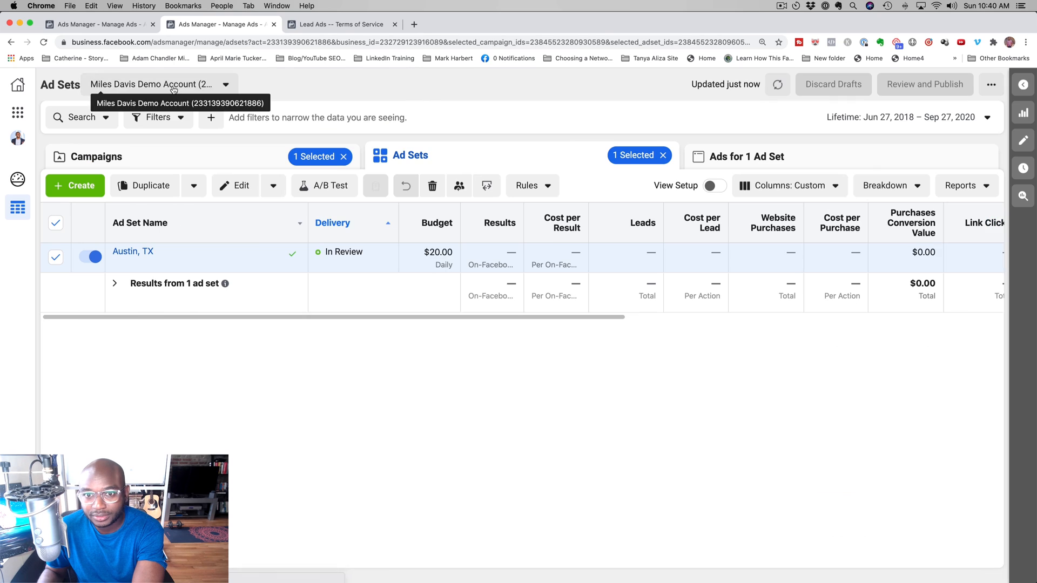
click(139, 253)
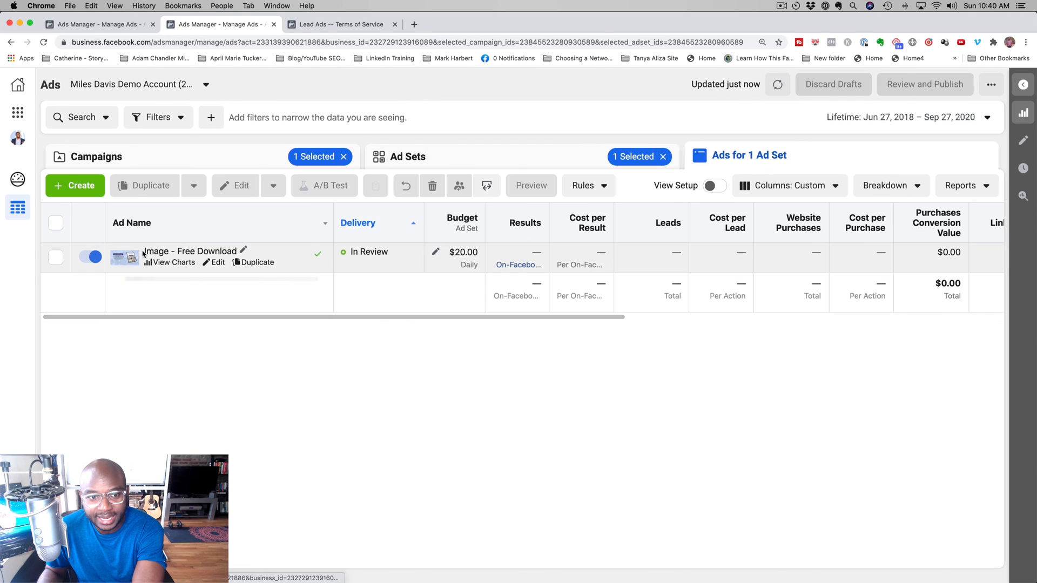
click(56, 262)
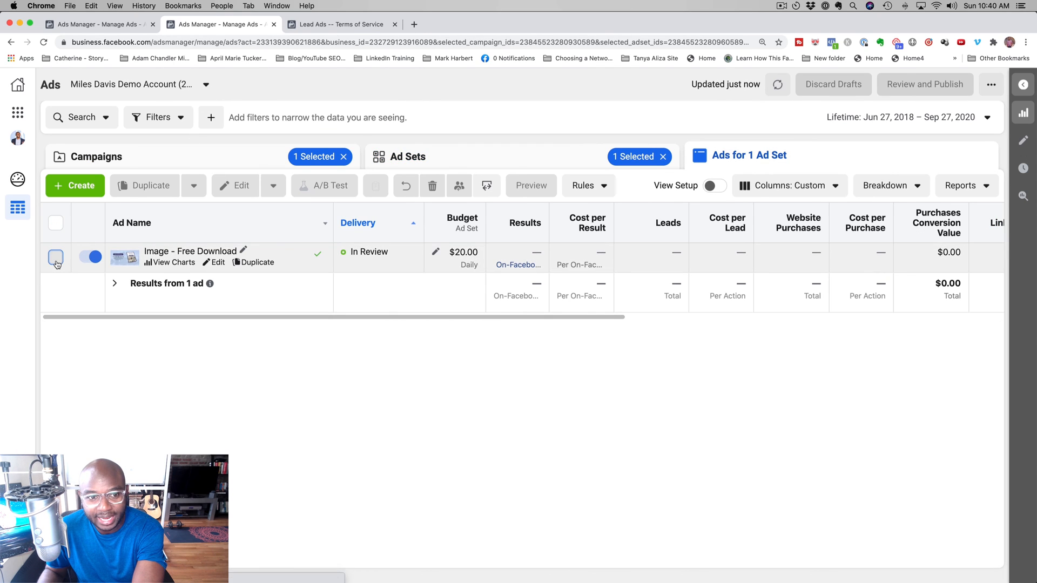
click(527, 190)
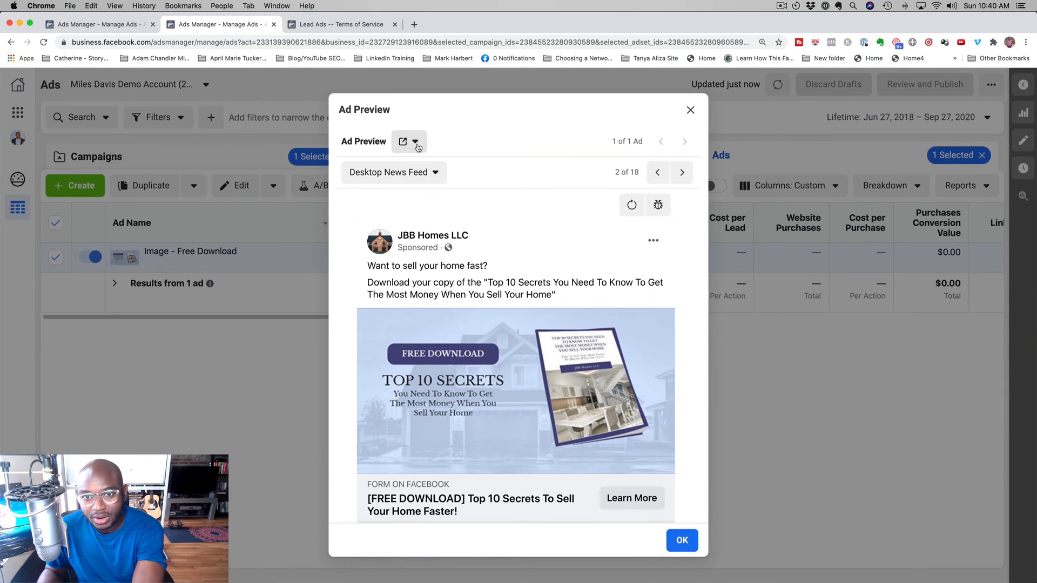
Step: Open the previewed ad as a Facebook post with comments
click(414, 143)
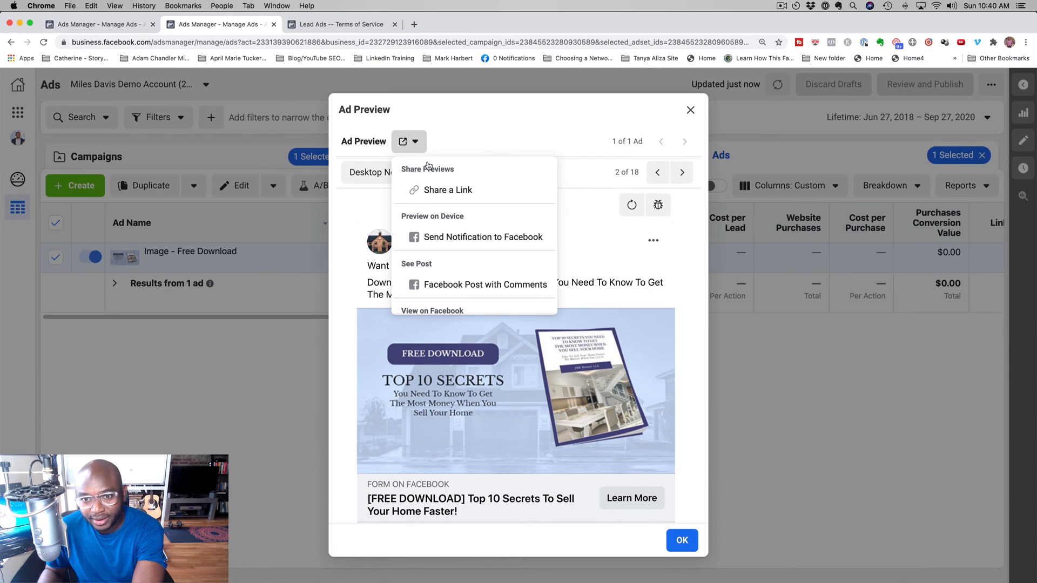
scroll(433, 197, down, 3)
scroll(436, 206, up, 2)
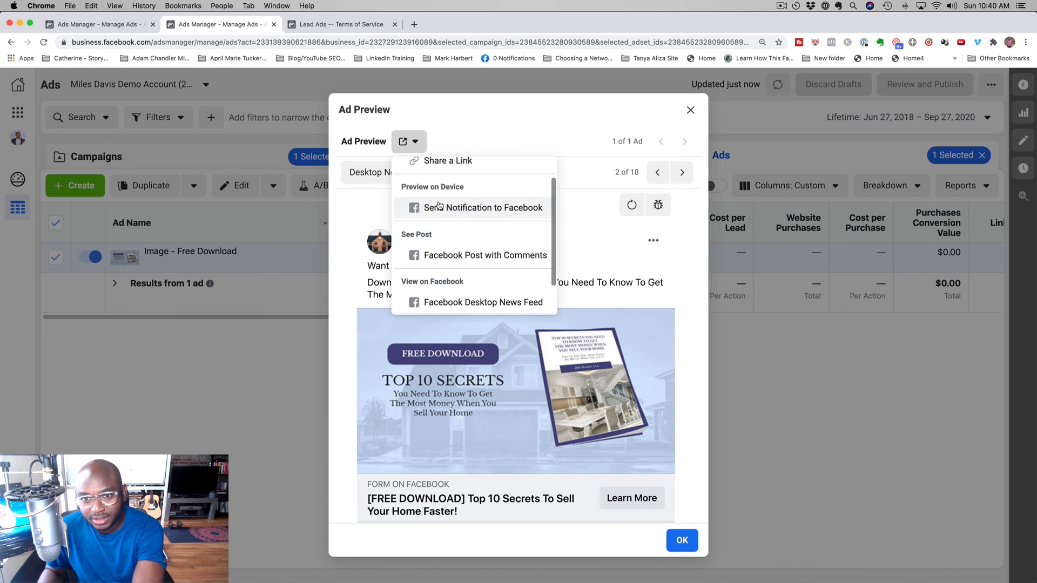
scroll(439, 205, up, 1)
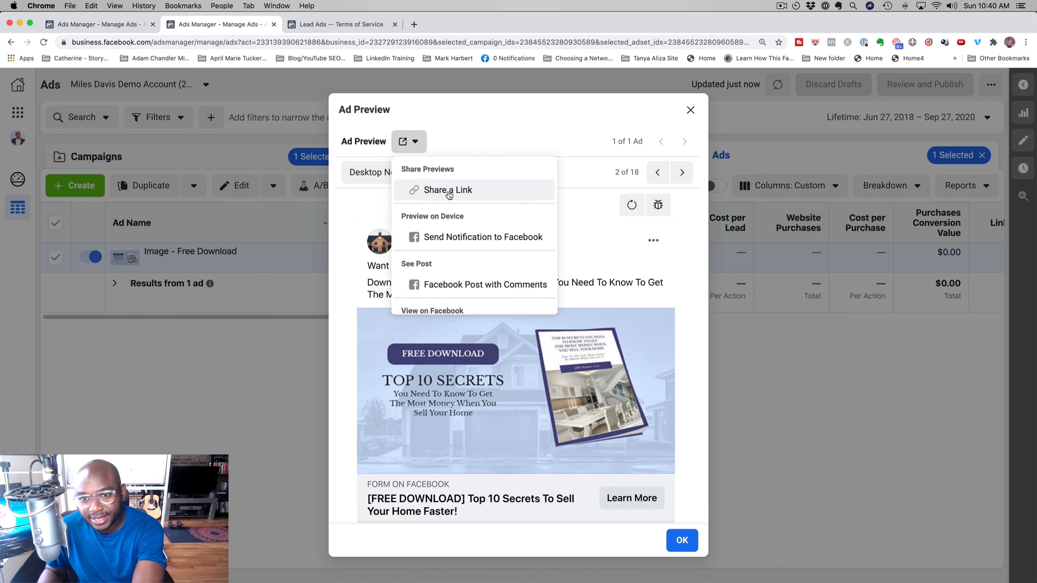
scroll(451, 229, down, 2)
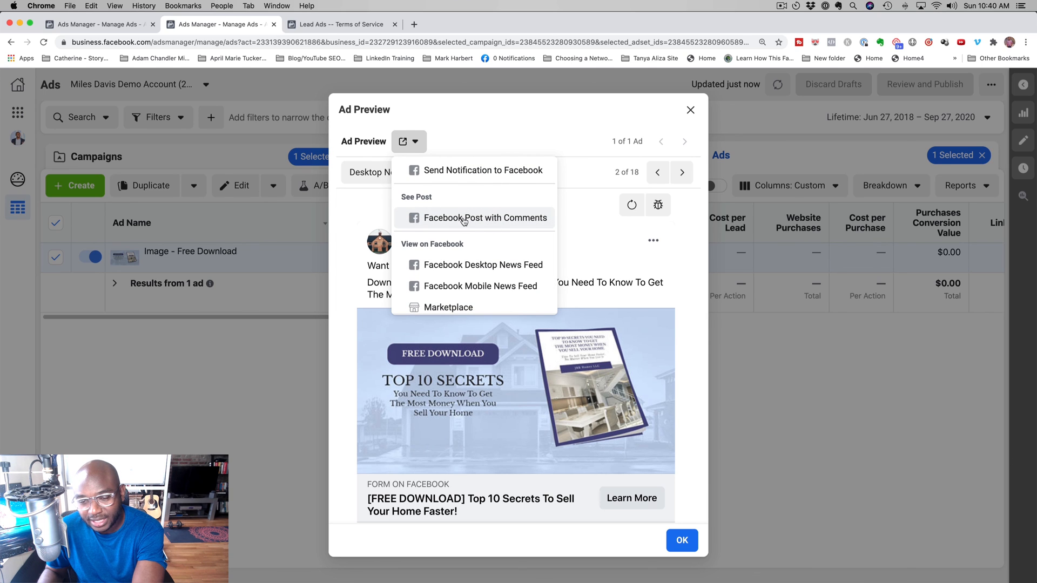
click(463, 218)
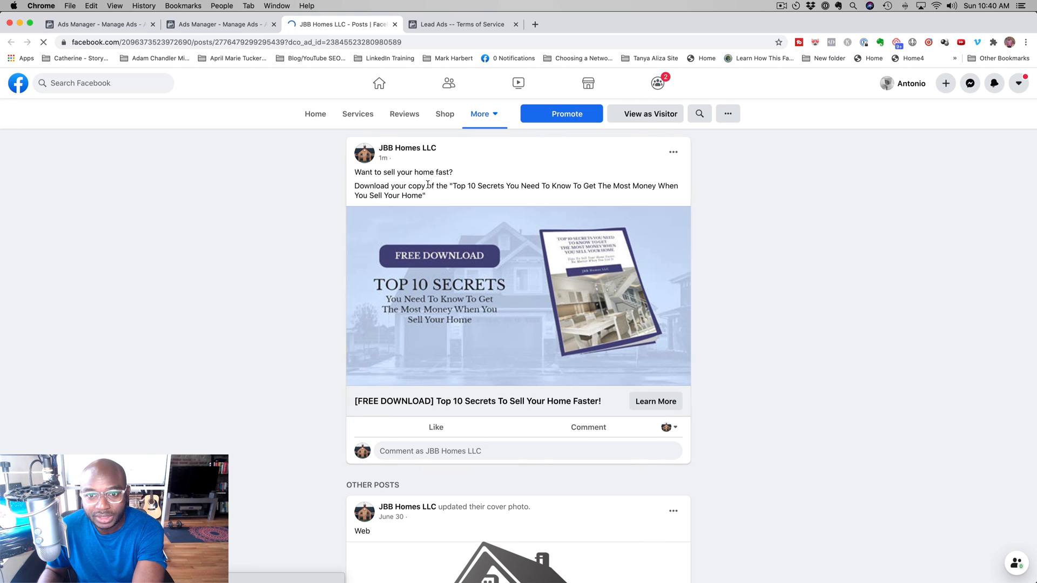
Step: Open the post's lead form and answer the question on how soon the home will be sold with "3 months"
click(658, 402)
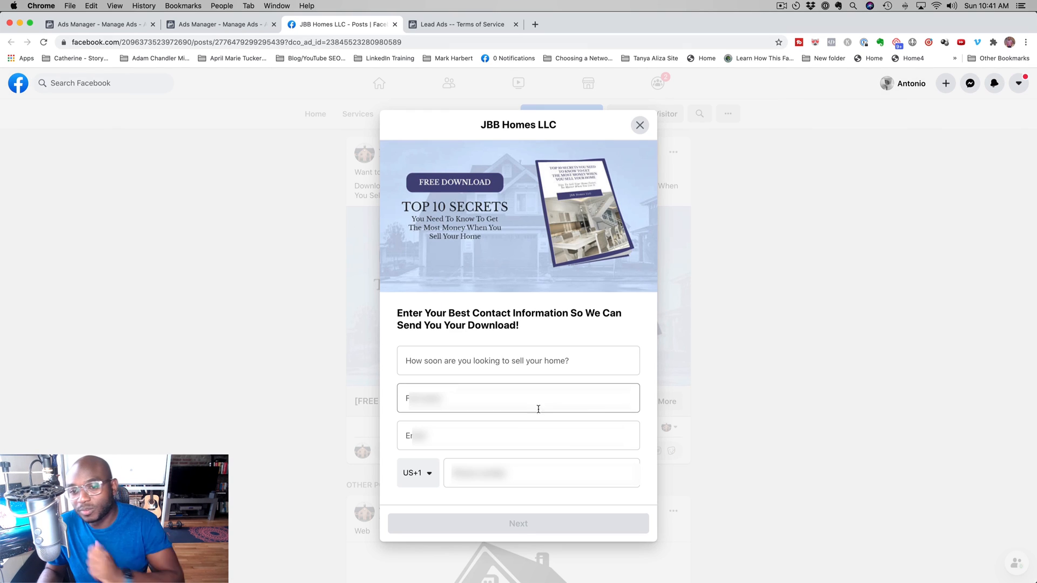
click(531, 360)
text(5)
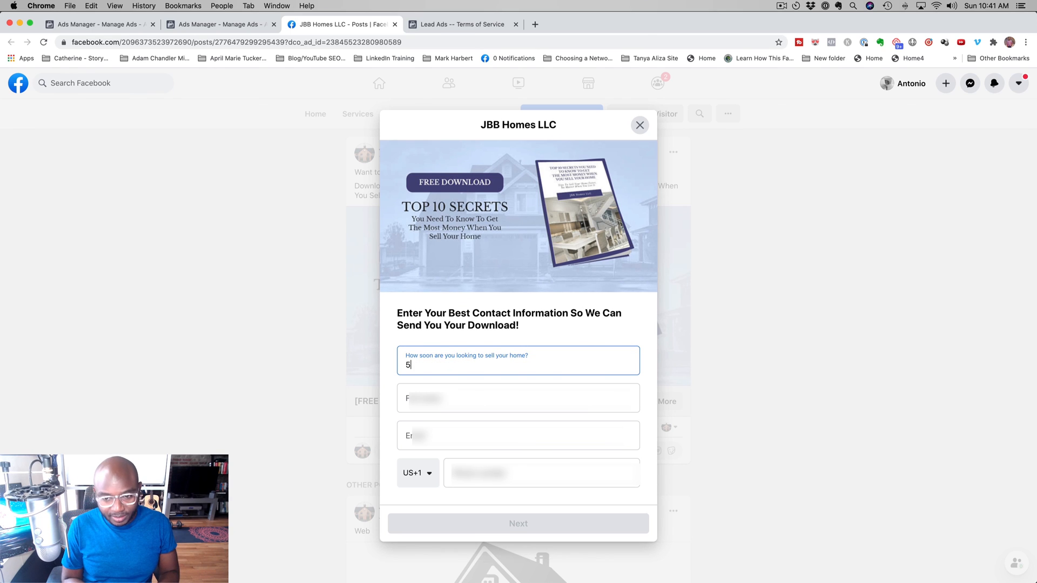
key(BackSpace)
text(3 ,m)
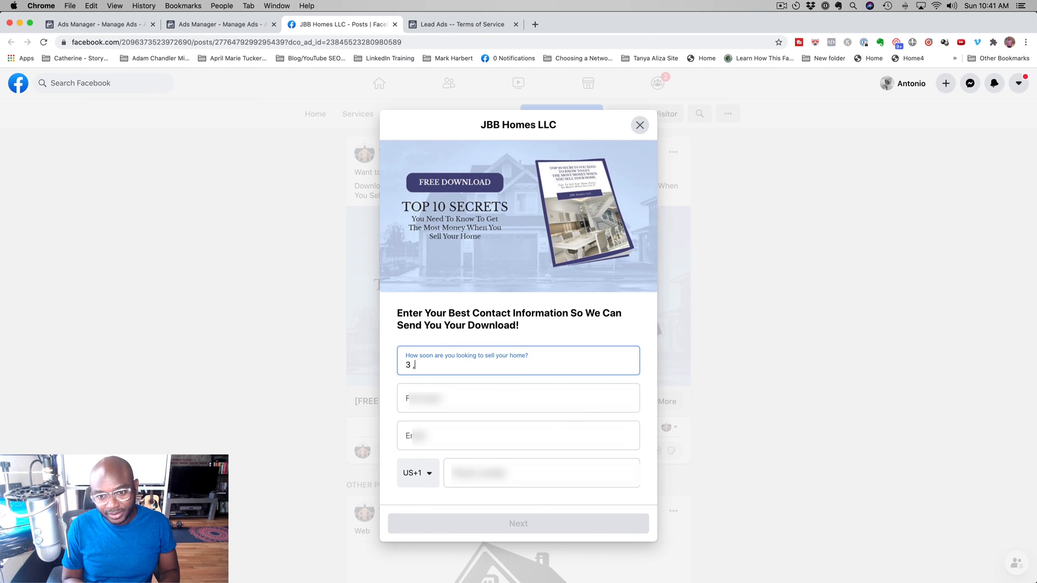
text(ont)
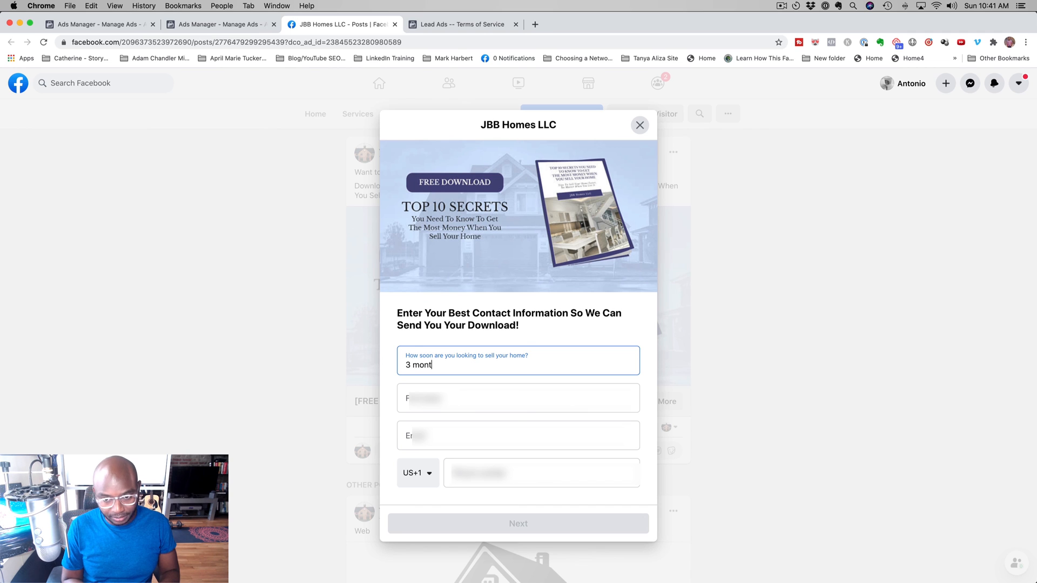
text(hs)
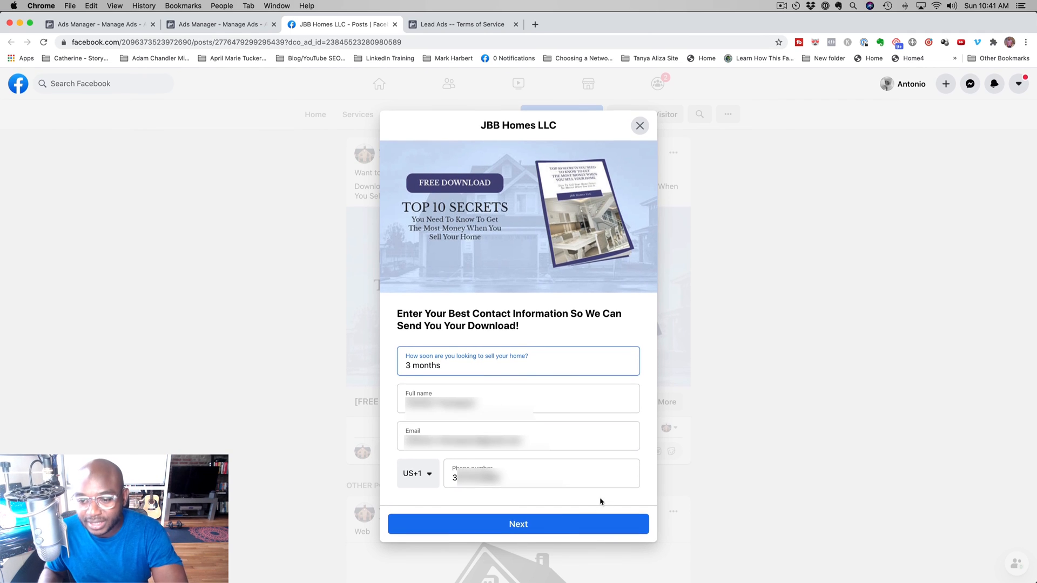
Step: Accept the terms by submitting the lead form, and open the Top 10 Secrets PDF download to look through its pages
click(562, 523)
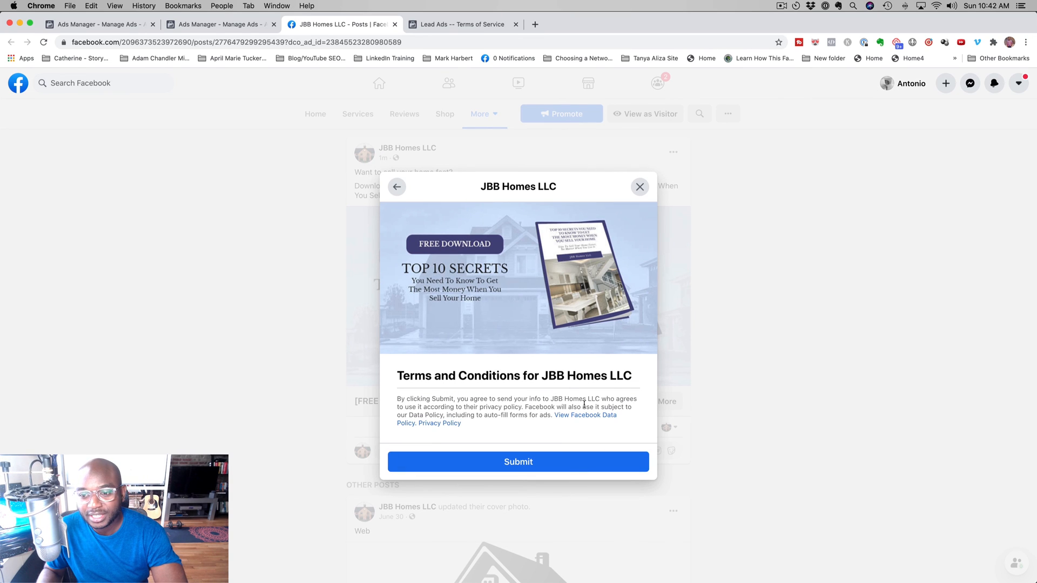
click(522, 461)
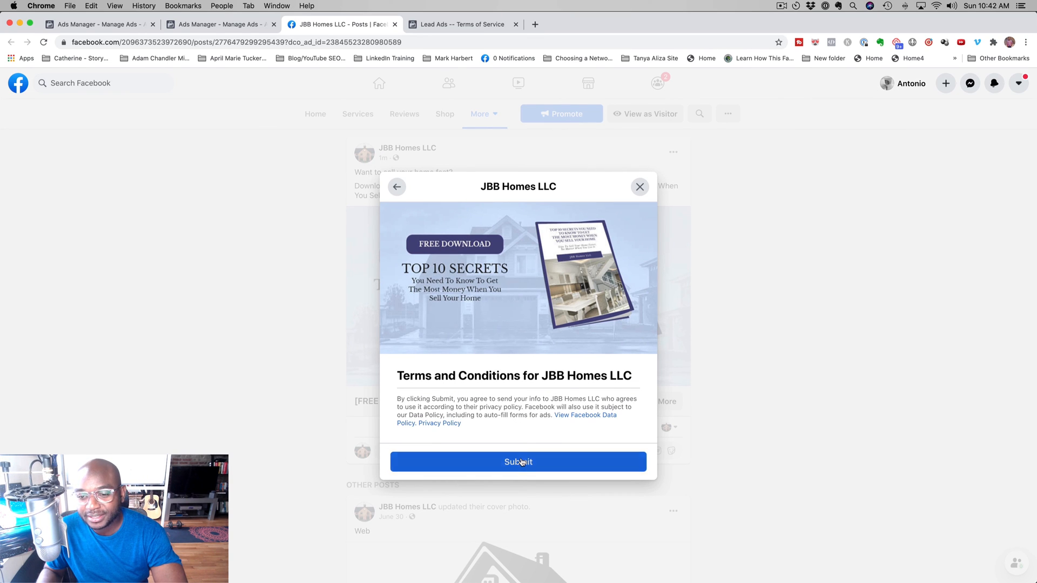
click(542, 458)
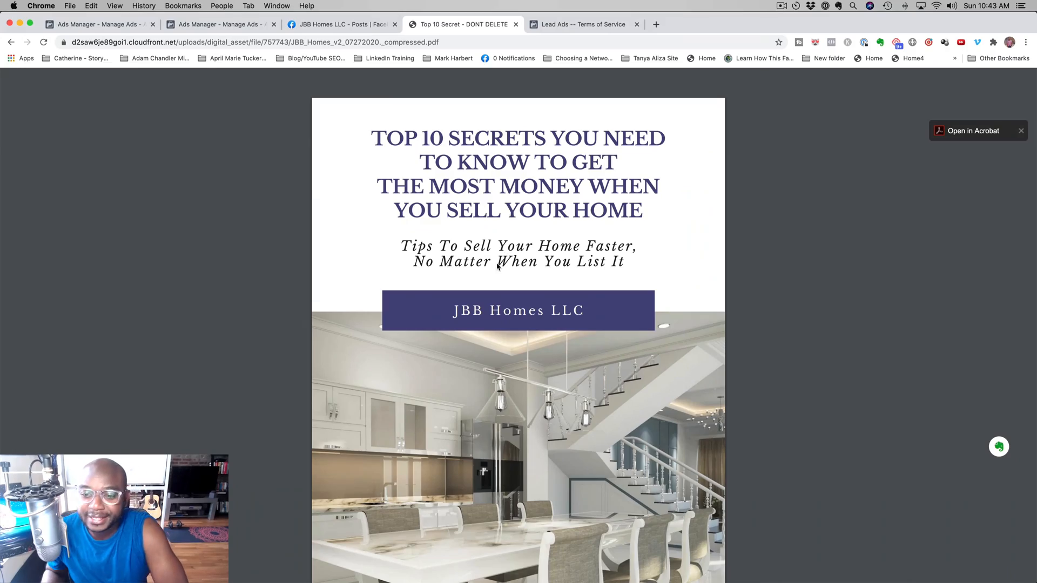
scroll(496, 266, down, 3)
scroll(495, 267, down, 20)
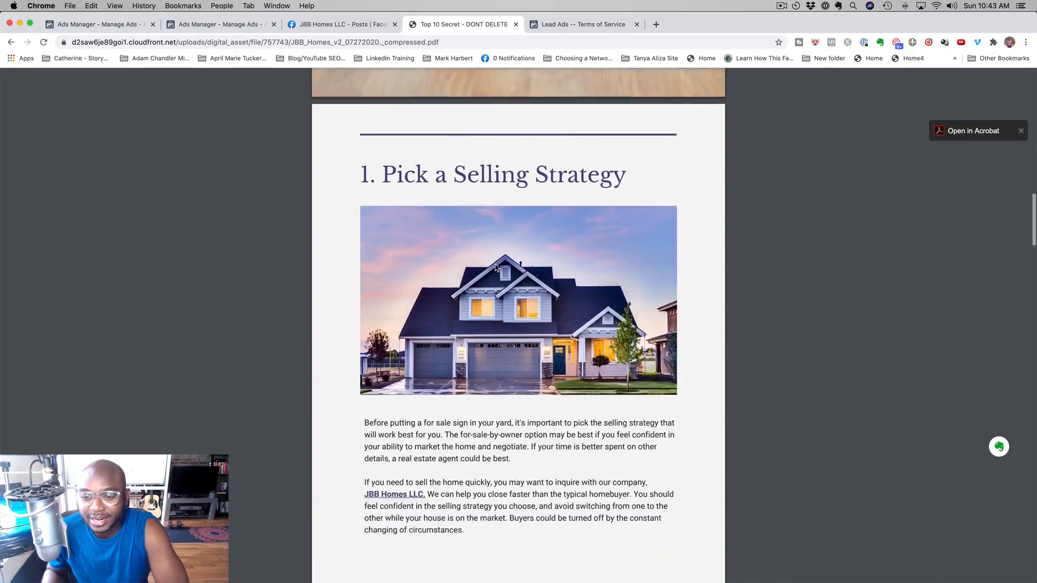